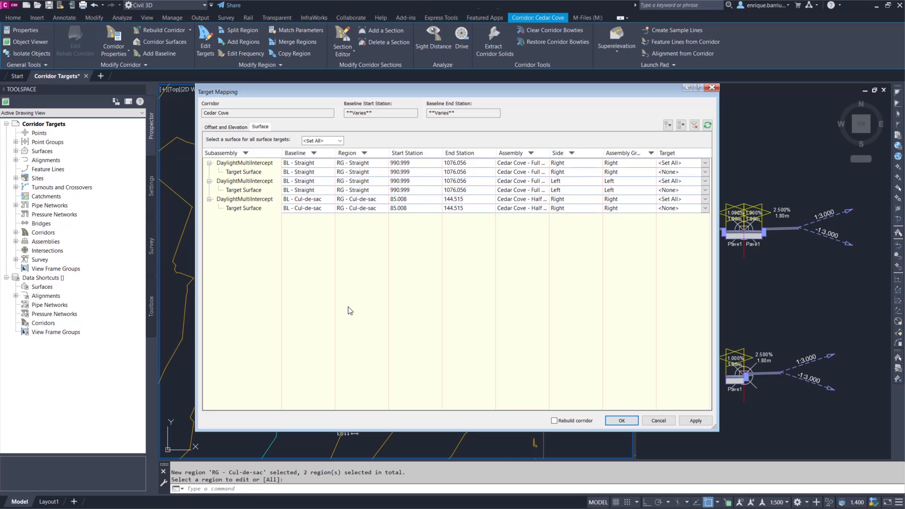
Examine the width and edge elevation targets of the GenericPavementStructure subassemblies in the Cedar Cove corridor's offset and elevation mapping.
{"action": "left_click", "coordinate": [230, 127]}
{"action": "left_click", "coordinate": [242, 155]}
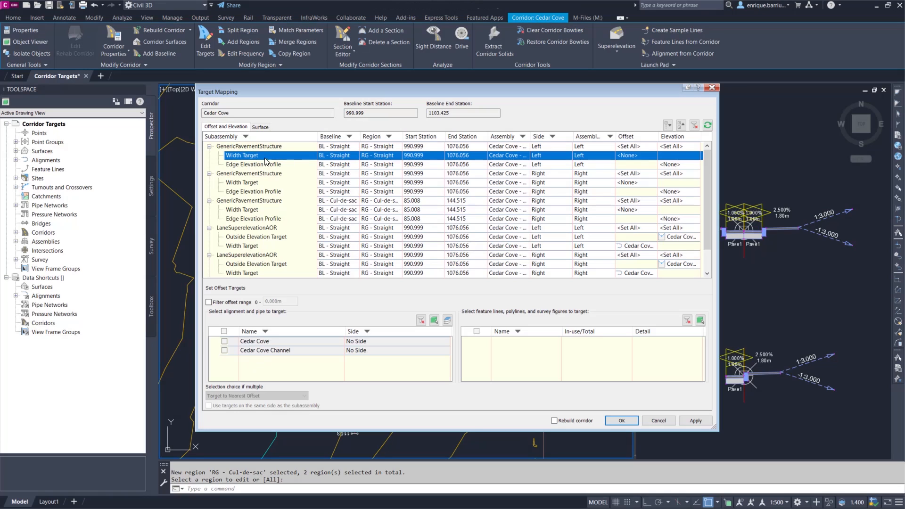
{"action": "left_click", "coordinate": [252, 164]}
{"action": "left_click", "coordinate": [251, 191]}
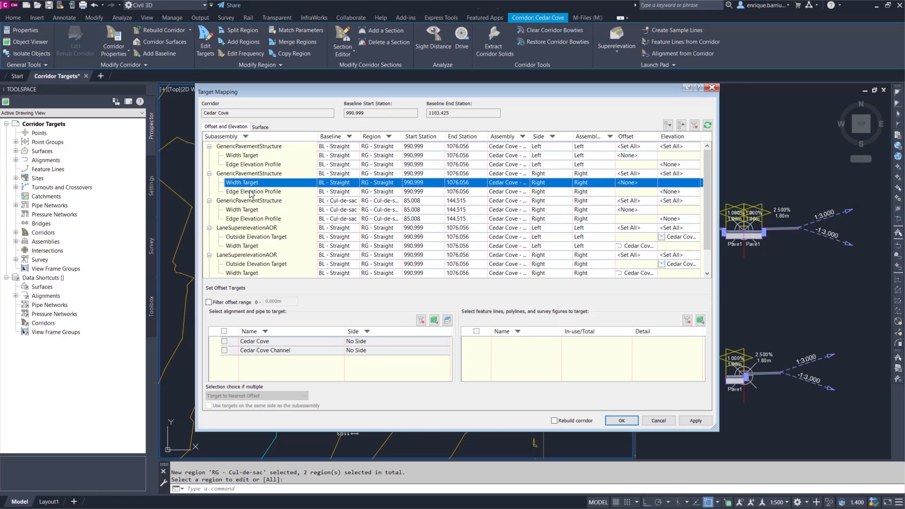
{"action": "left_click", "coordinate": [251, 183]}
Set Existing Ground as the surface target for all DaylightMultiIntercept subassemblies, accept the target mapping and deselect the corridor.
{"action": "left_click", "coordinate": [260, 127]}
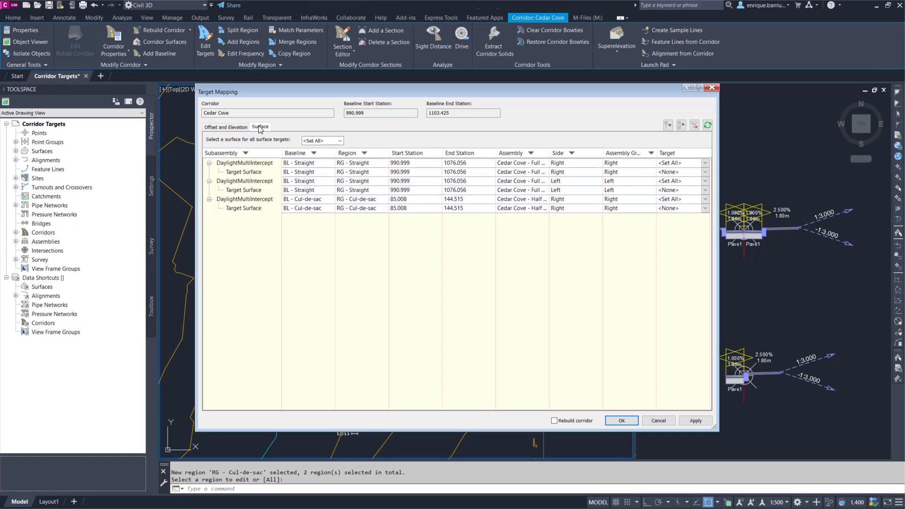
{"action": "left_click", "coordinate": [340, 141]}
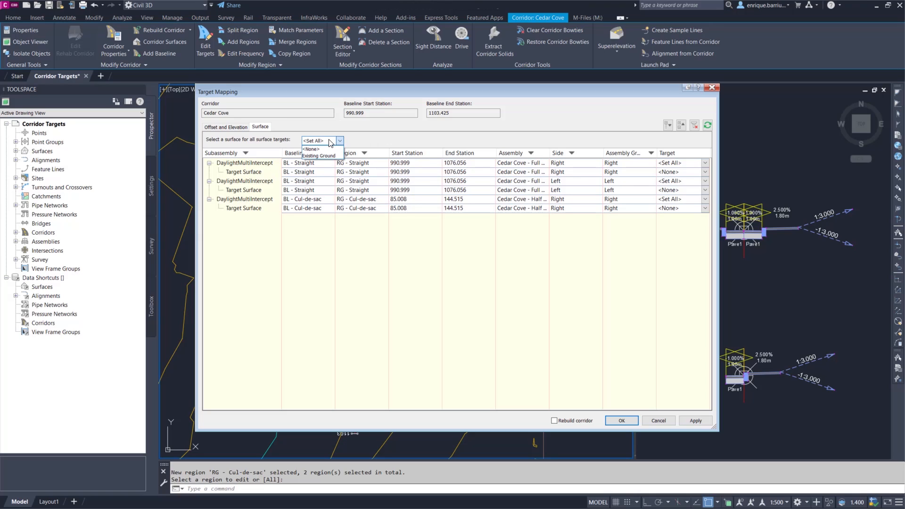
{"action": "left_click", "coordinate": [328, 156]}
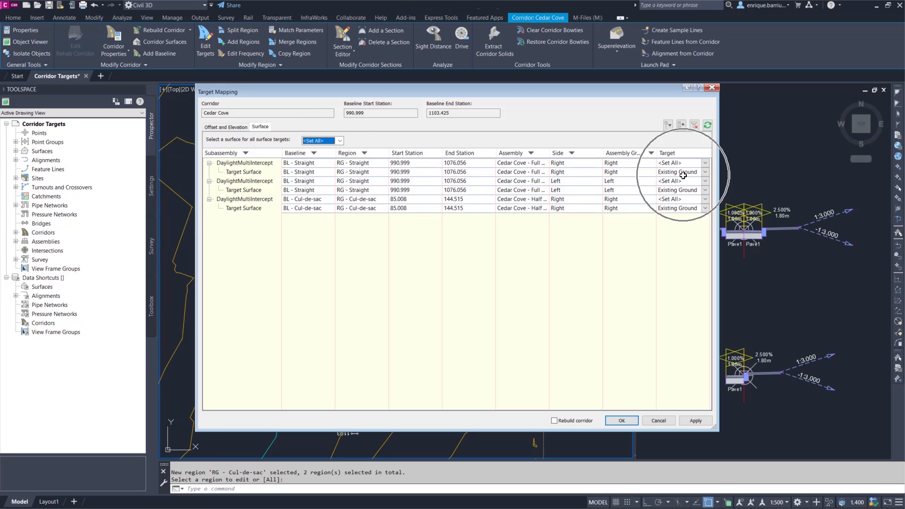
{"action": "key", "text": "ctrl"}
{"action": "key", "text": "ctrl"}
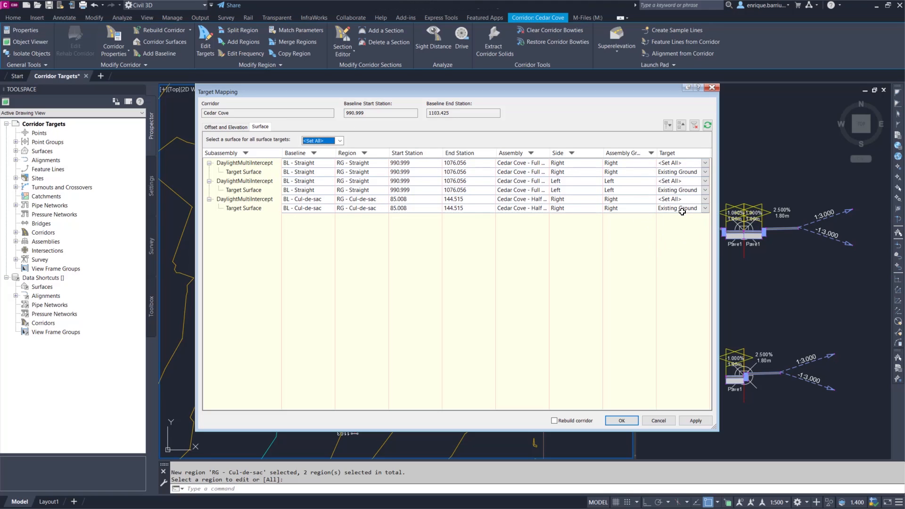
{"action": "left_click", "coordinate": [705, 172]}
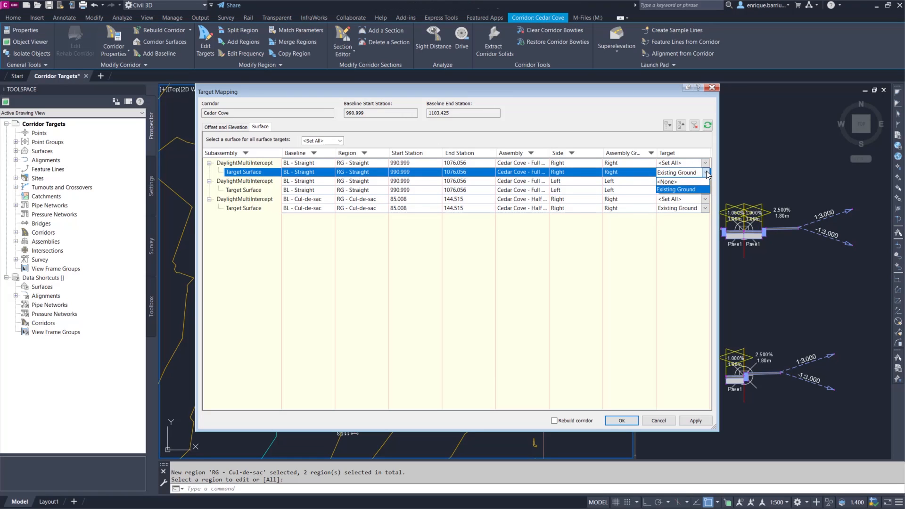
{"action": "left_click", "coordinate": [706, 171]}
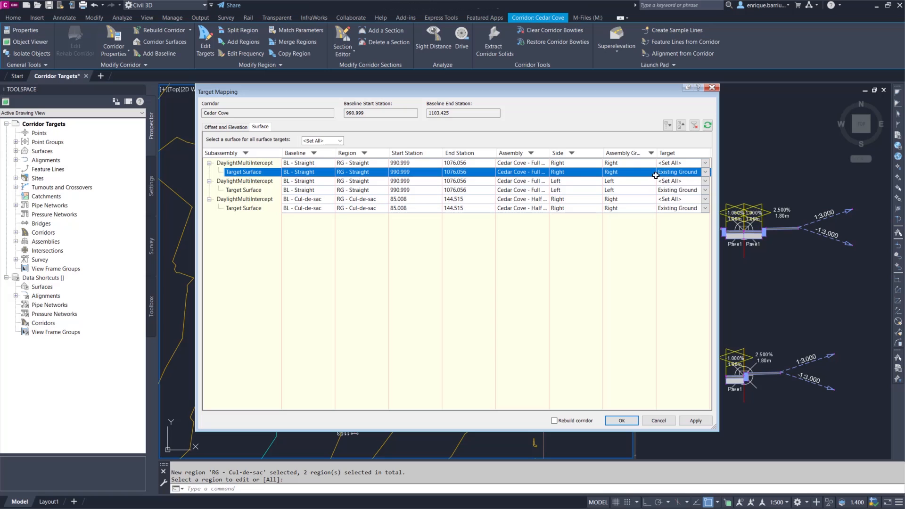
{"action": "left_click", "coordinate": [226, 127]}
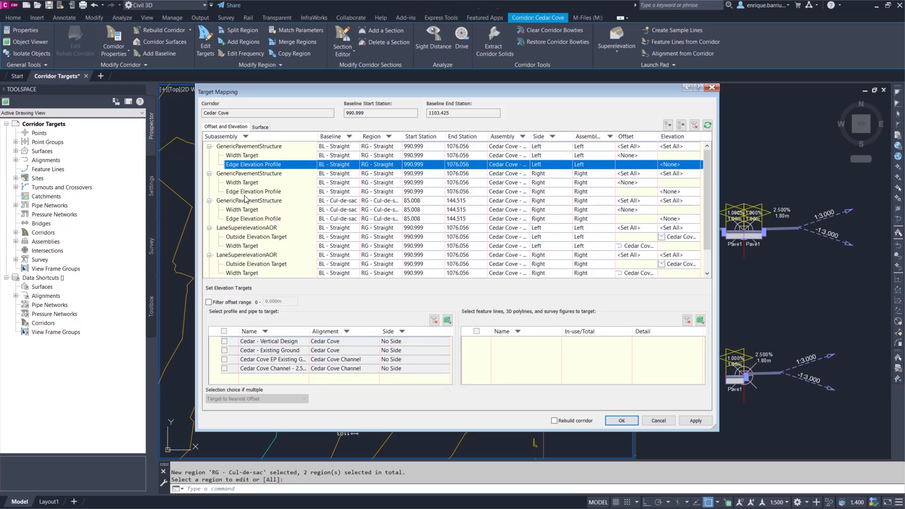
{"action": "left_click", "coordinate": [261, 124]}
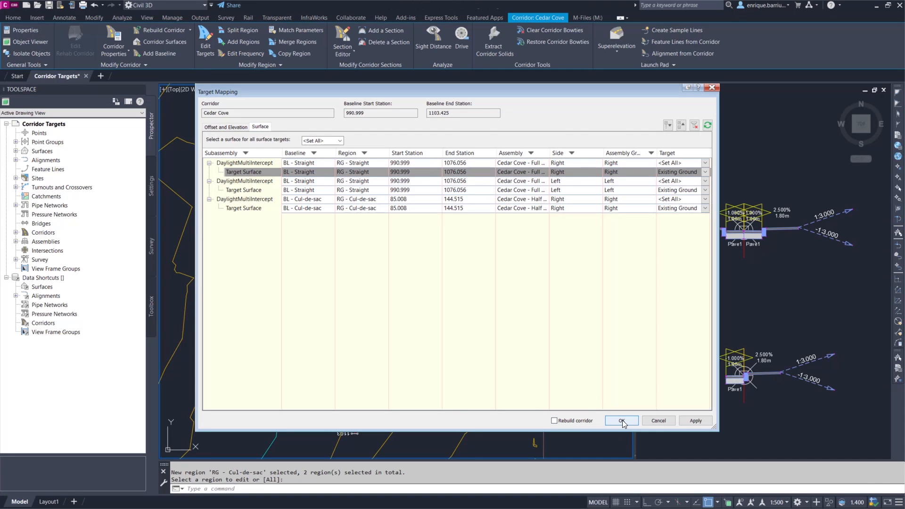
{"action": "left_click", "coordinate": [622, 420]}
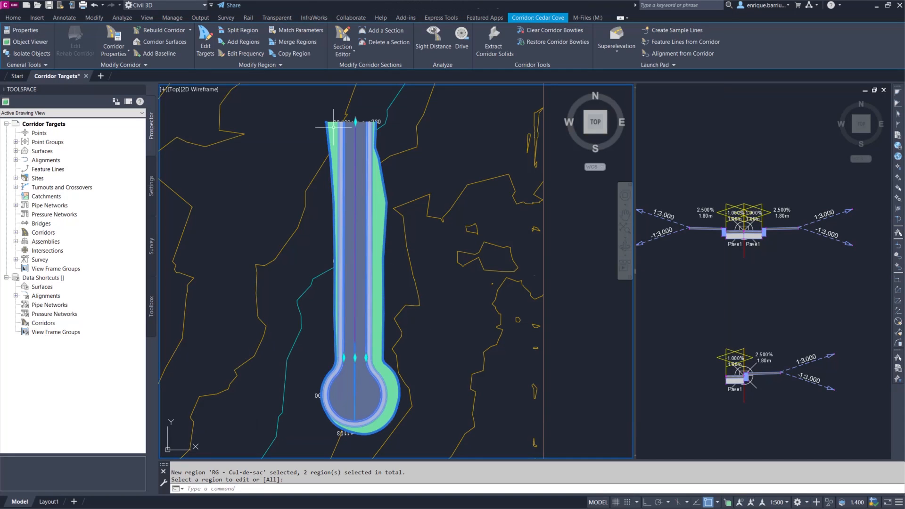
{"action": "mouse_move", "coordinate": [490, 404]}
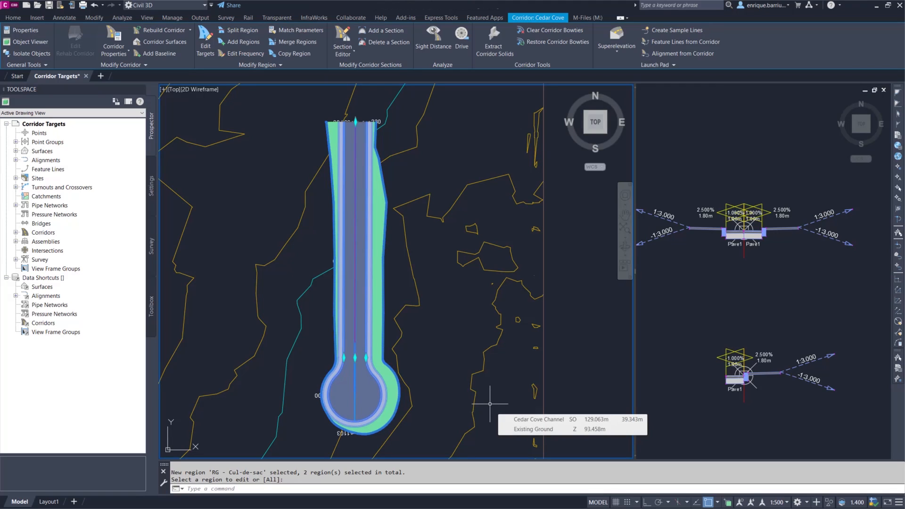
{"action": "key", "text": "Escape"}
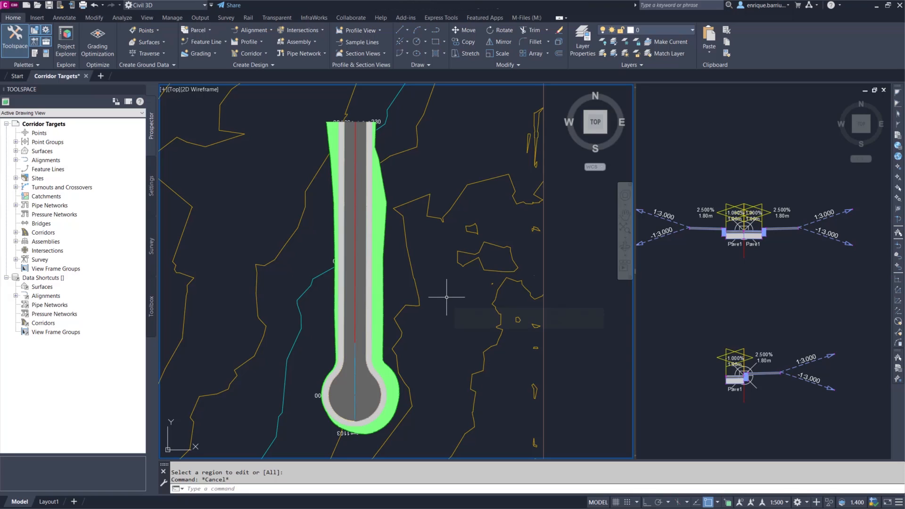
Create a new layer named _Targets from the complete, unfiltered layer list.
{"action": "left_click", "coordinate": [588, 37]}
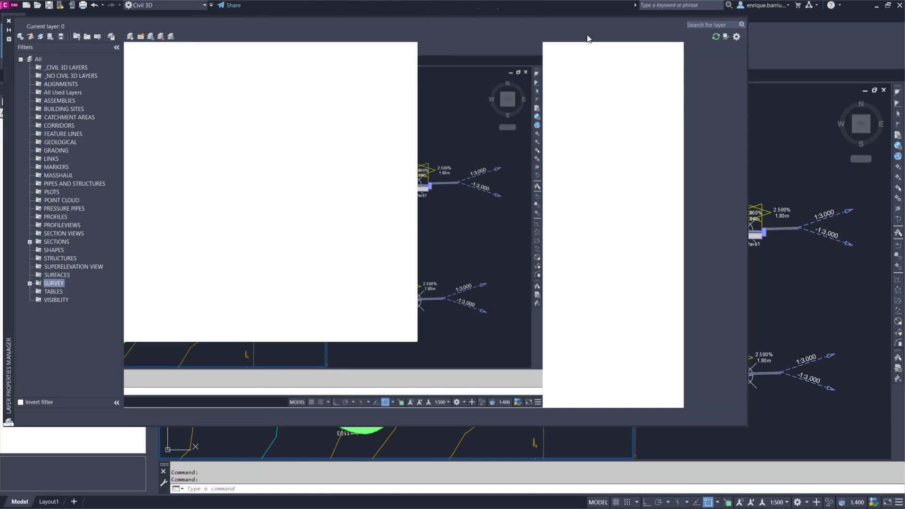
{"action": "left_click", "coordinate": [49, 58]}
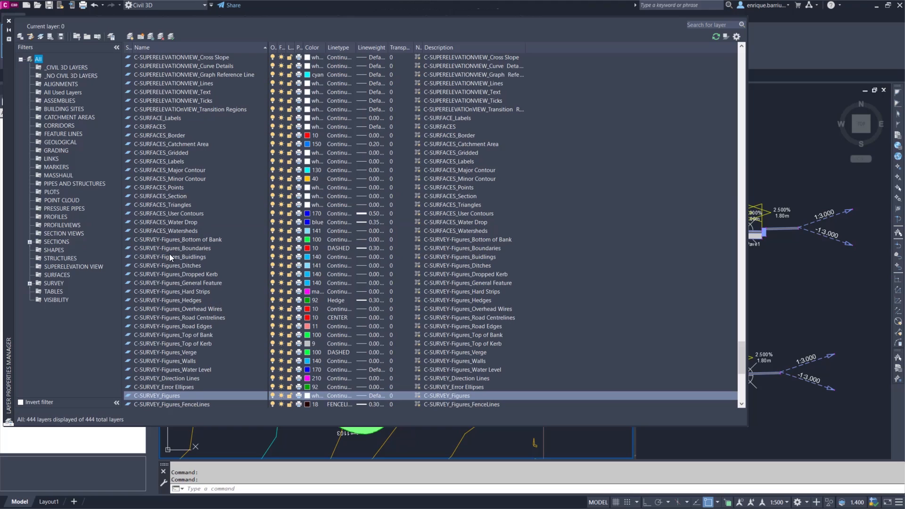
{"action": "left_click", "coordinate": [130, 37]}
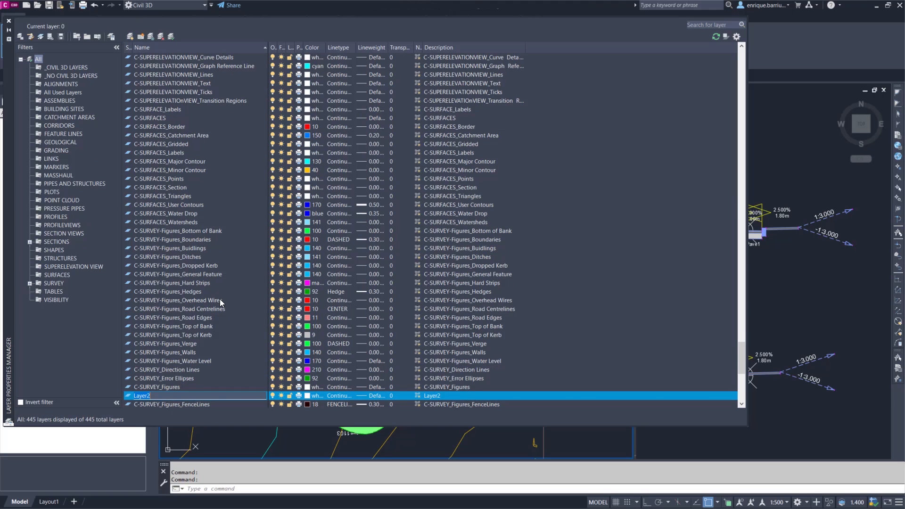
{"action": "type", "text": "_T"}
{"action": "type", "text": "ra"}
{"action": "type", "text": "rgets"}
Set the _Targets layer's color to red, make it the current layer and close the layer manager.
{"action": "left_click", "coordinate": [309, 395]}
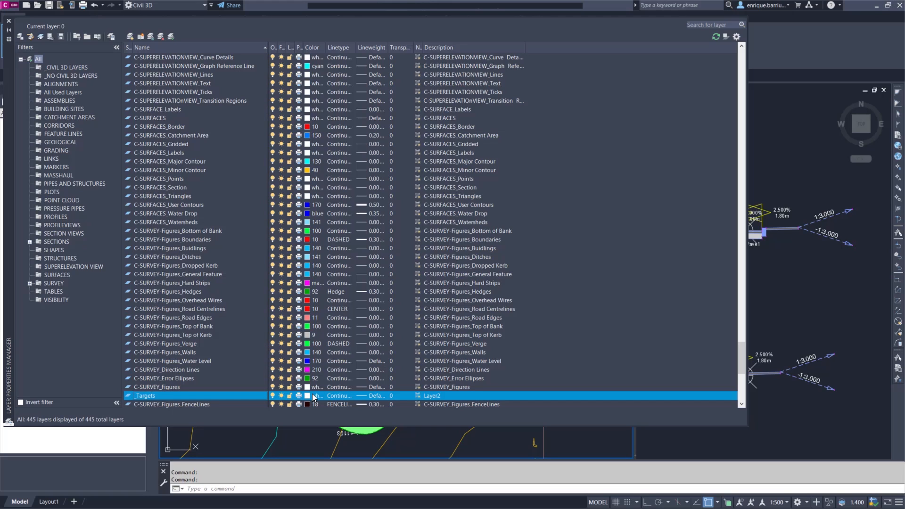
{"action": "left_click", "coordinate": [311, 395]}
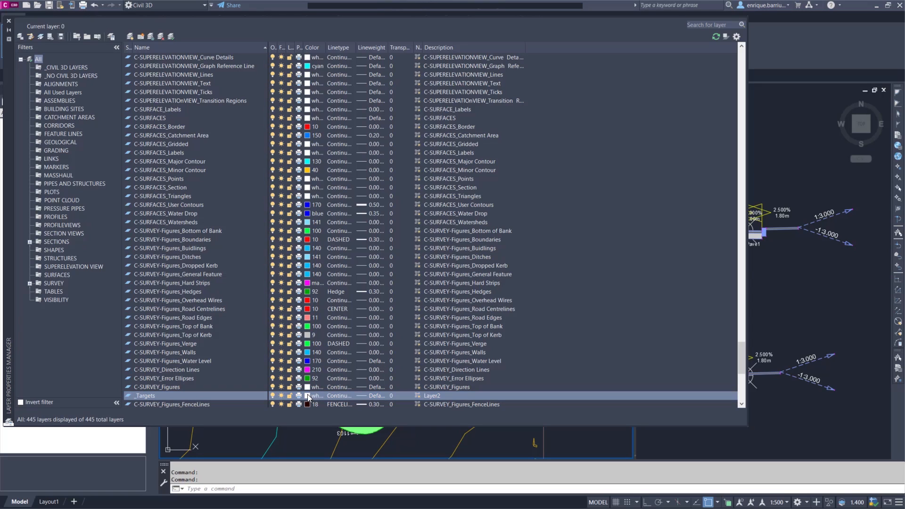
{"action": "left_click", "coordinate": [373, 278]}
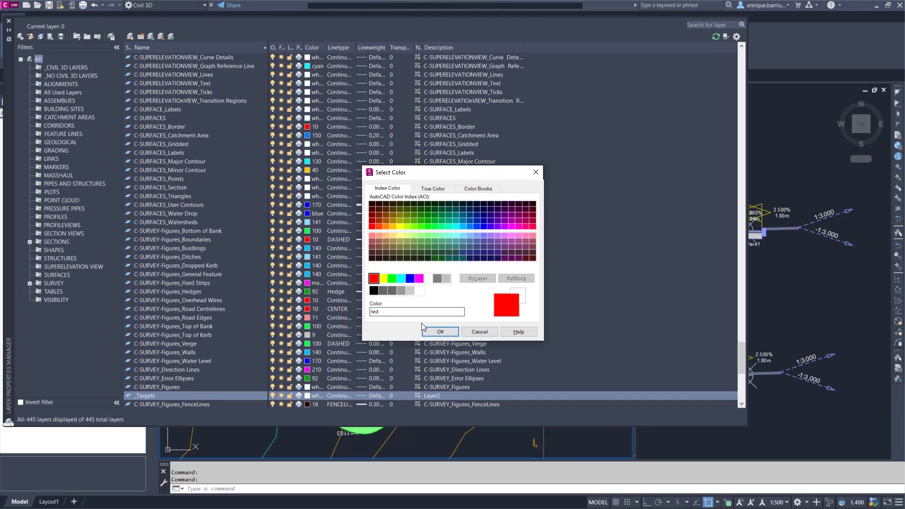
{"action": "left_click", "coordinate": [438, 332]}
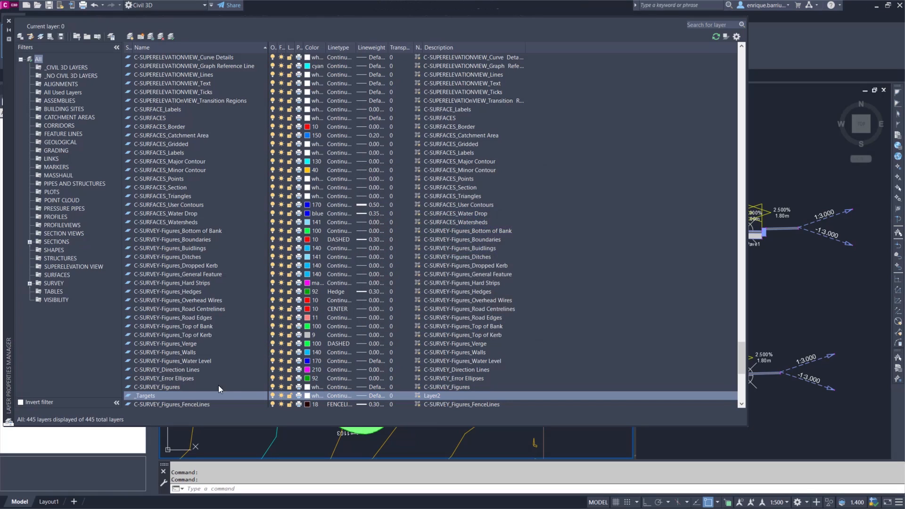
{"action": "double_click", "coordinate": [129, 395]}
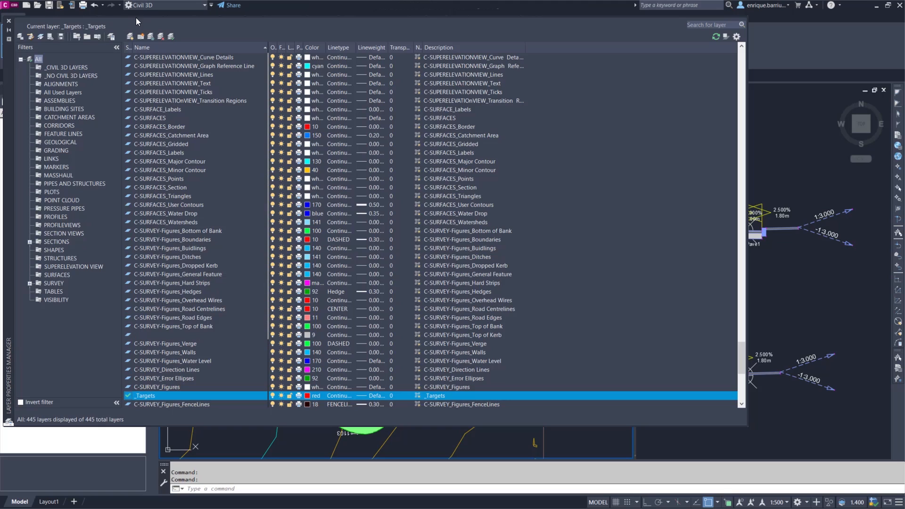
{"action": "left_click", "coordinate": [9, 20]}
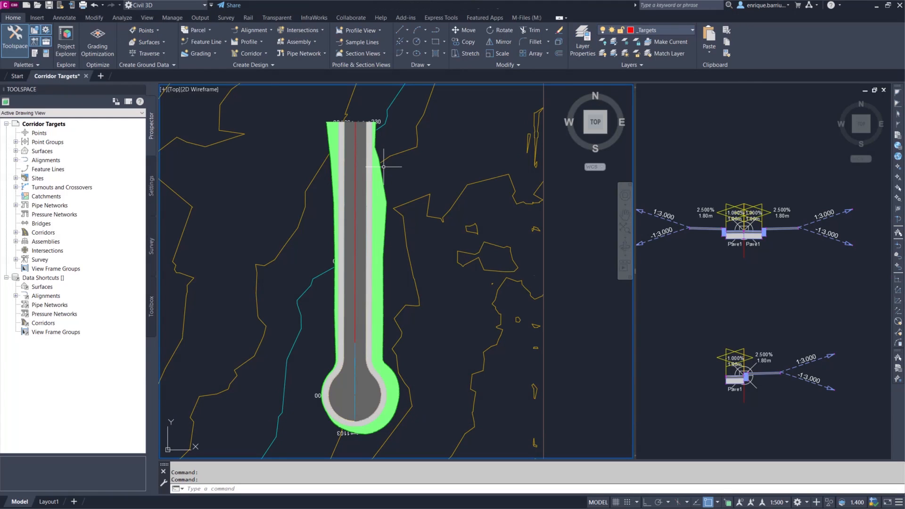
Draw two separate straight polylines east of the corridor, running roughly along its full length, with object snap off for the outer one.
{"action": "type", "text": "pl"}
{"action": "key", "text": "Return"}
{"action": "left_click", "coordinate": [379, 105]}
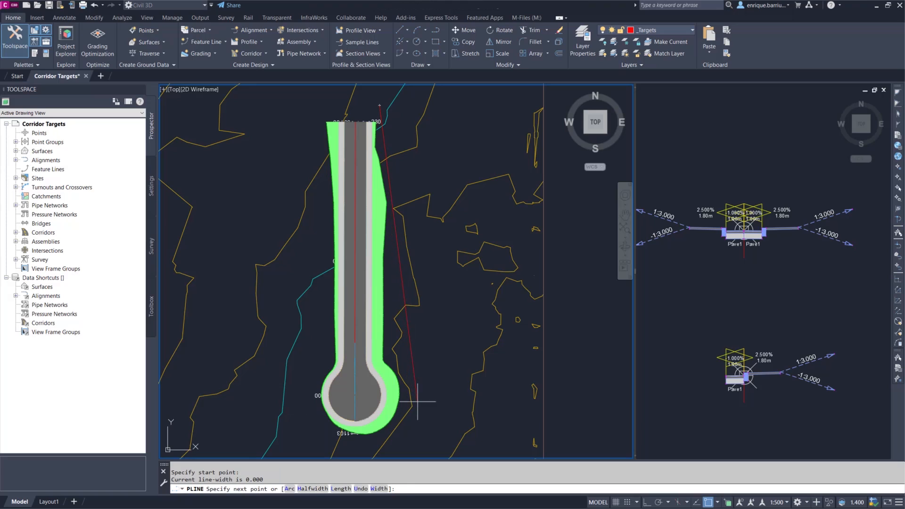
{"action": "left_click", "coordinate": [417, 402]}
{"action": "key", "text": "Return"}
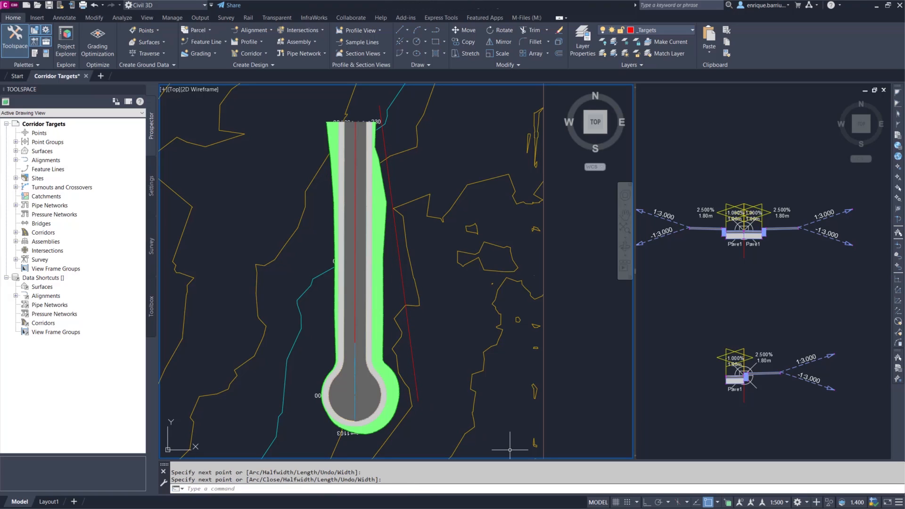
{"action": "key", "text": "Return"}
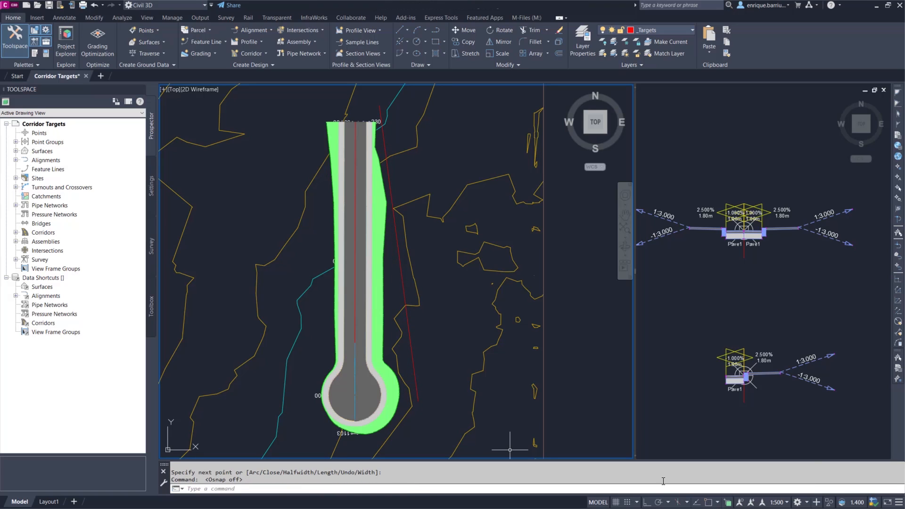
{"action": "left_click", "coordinate": [429, 394]}
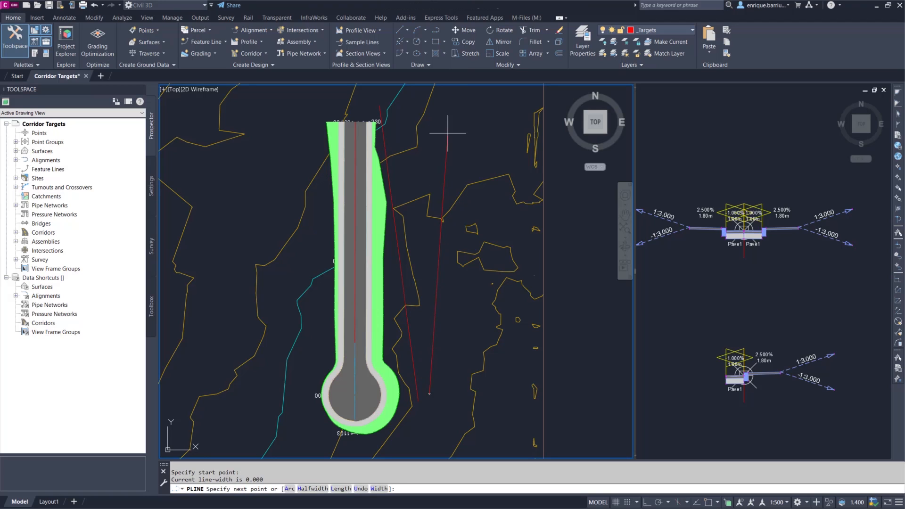
{"action": "left_click", "coordinate": [445, 96]}
{"action": "key", "text": "Return"}
Draw two separate straight polylines west of the corridor, one nearer and one farther out, spanning most of its length.
{"action": "key", "text": "Return"}
{"action": "left_click", "coordinate": [312, 102]}
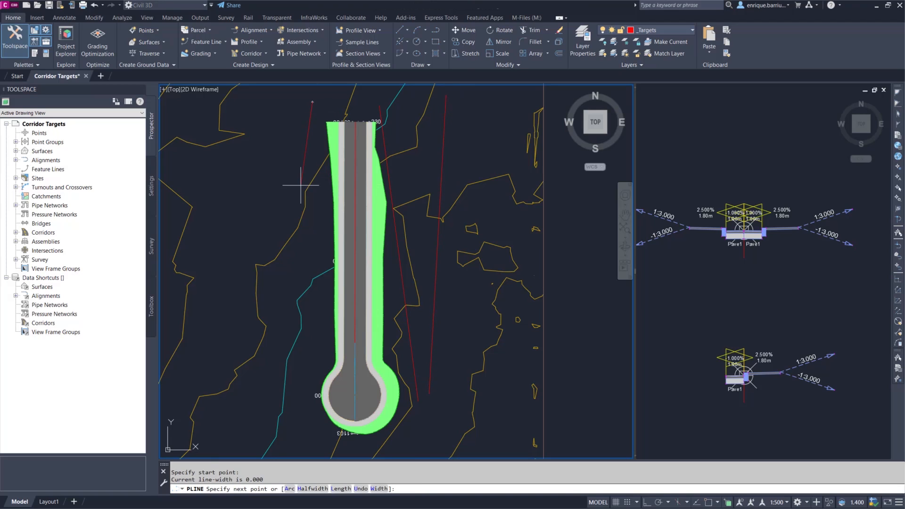
{"action": "left_click", "coordinate": [292, 389]}
{"action": "key", "text": "Return"}
{"action": "key", "text": "Return"}
{"action": "left_click", "coordinate": [270, 389]}
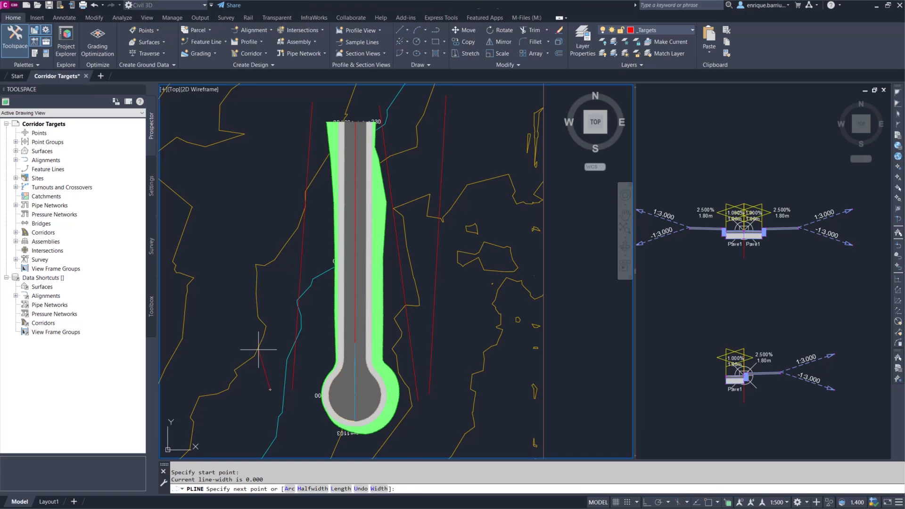
{"action": "left_click", "coordinate": [255, 107]}
{"action": "key", "text": "Return"}
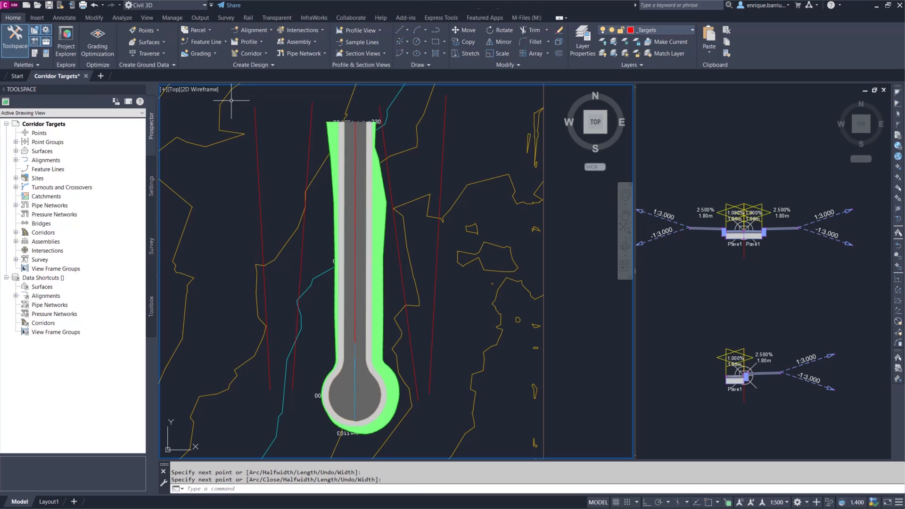
Edit the targets of the corridor's RG - Straight region, assigning the _Targets polylines as offset target for the left GenericPavementStructure width.
{"action": "left_click", "coordinate": [386, 210]}
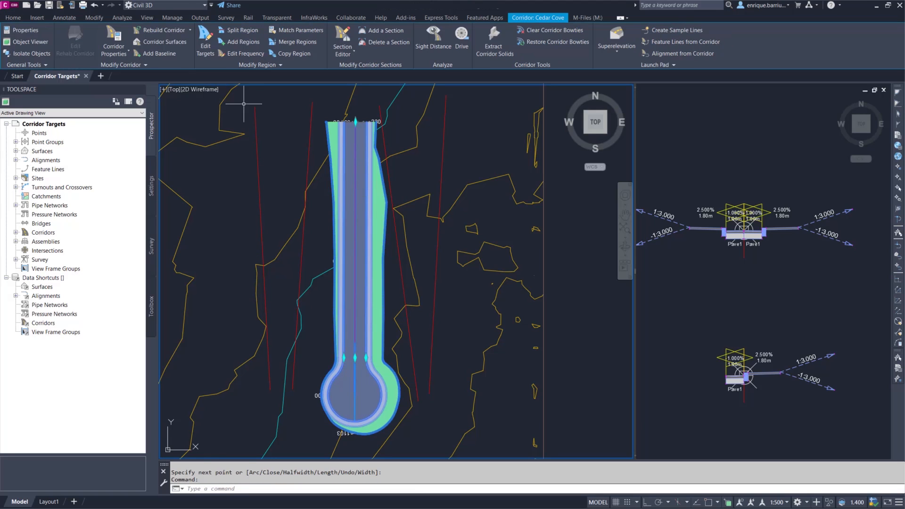
{"action": "left_click", "coordinate": [206, 42]}
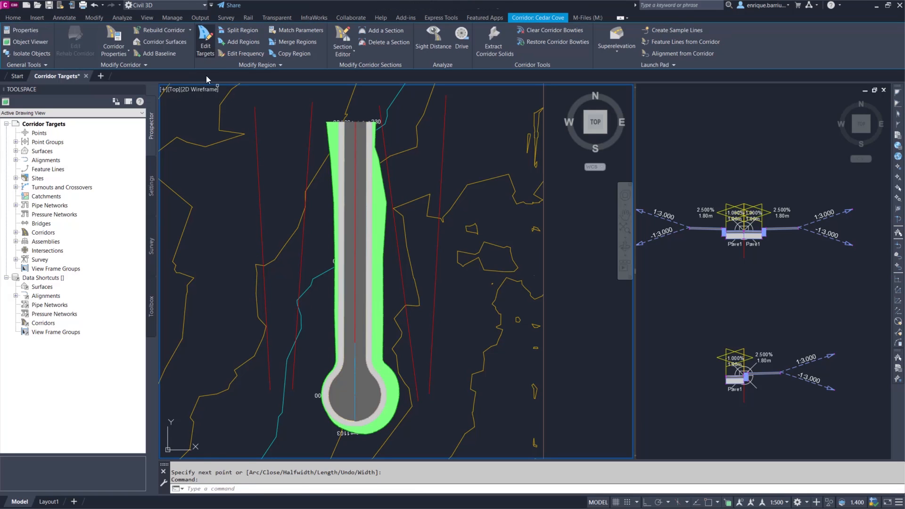
{"action": "left_click", "coordinate": [351, 183]}
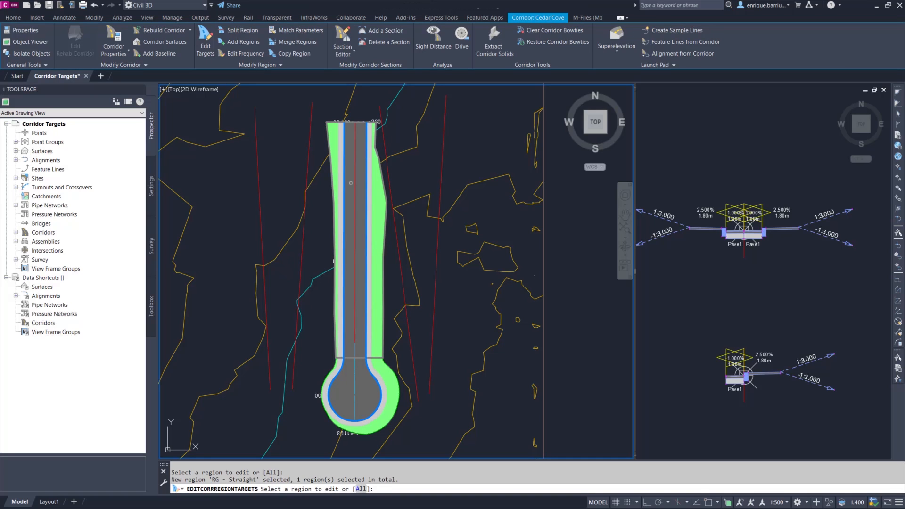
{"action": "key", "text": "Return"}
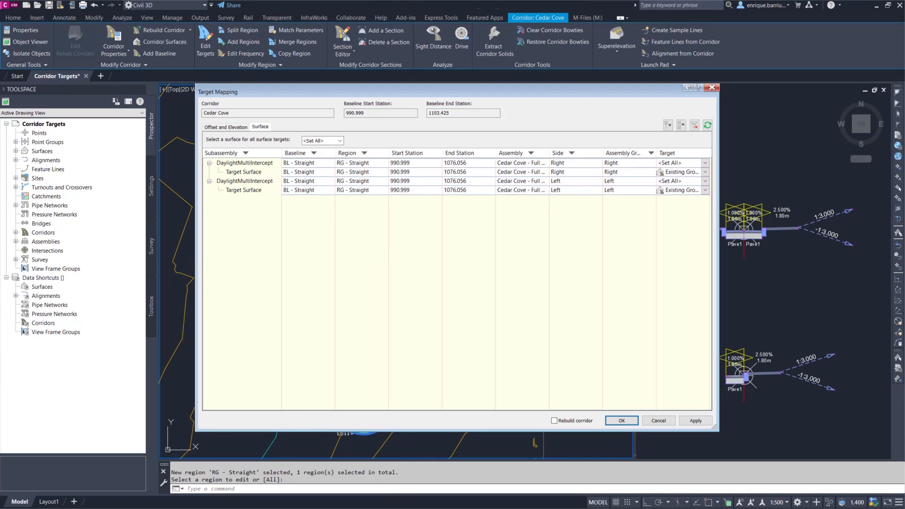
{"action": "left_click", "coordinate": [233, 129]}
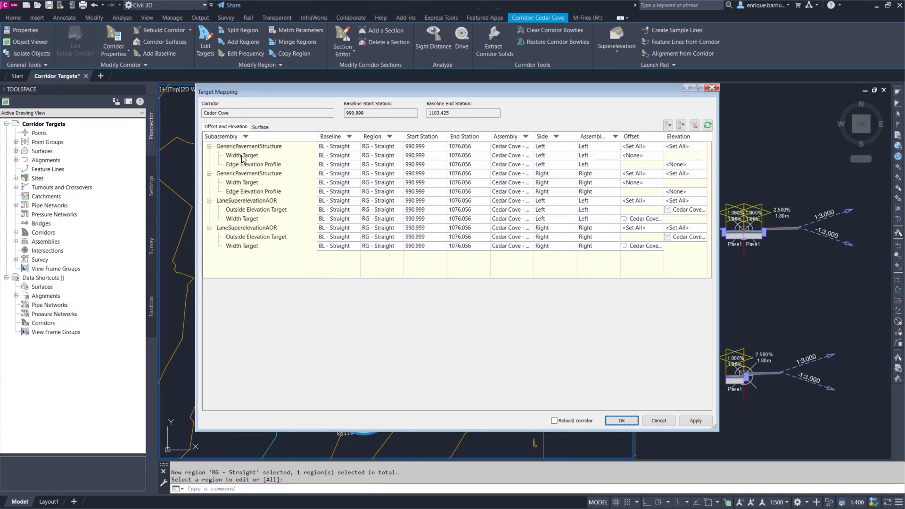
{"action": "left_click", "coordinate": [243, 156]}
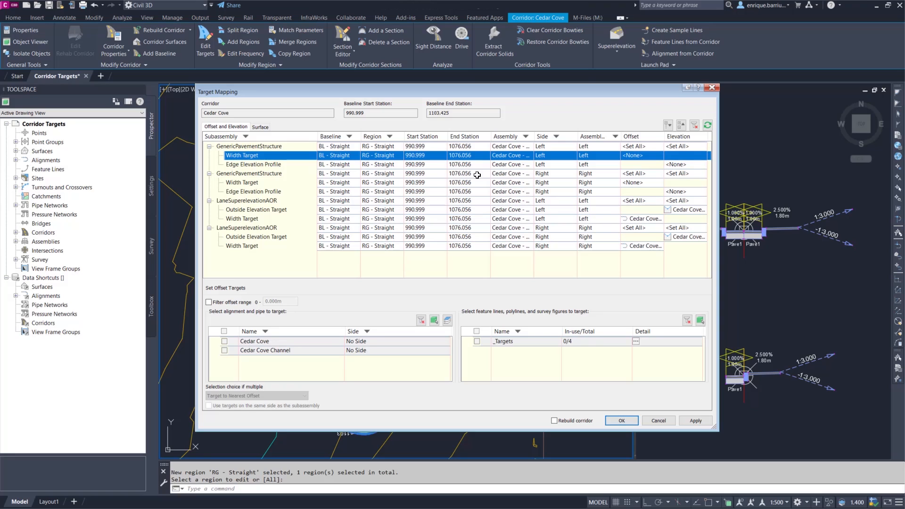
{"action": "left_click", "coordinate": [477, 340]}
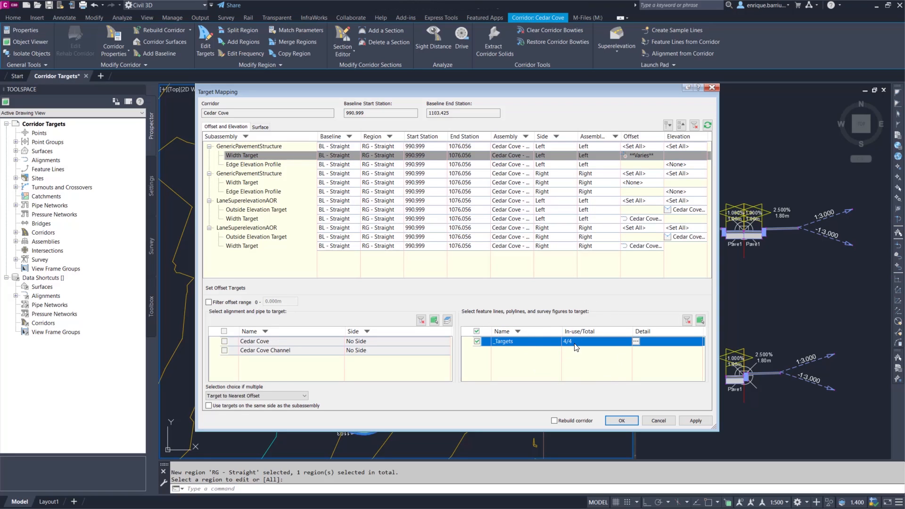
Assign the _Targets polylines to the right GenericPavementStructure width target and check which individual polylines are included.
{"action": "left_click", "coordinate": [232, 183]}
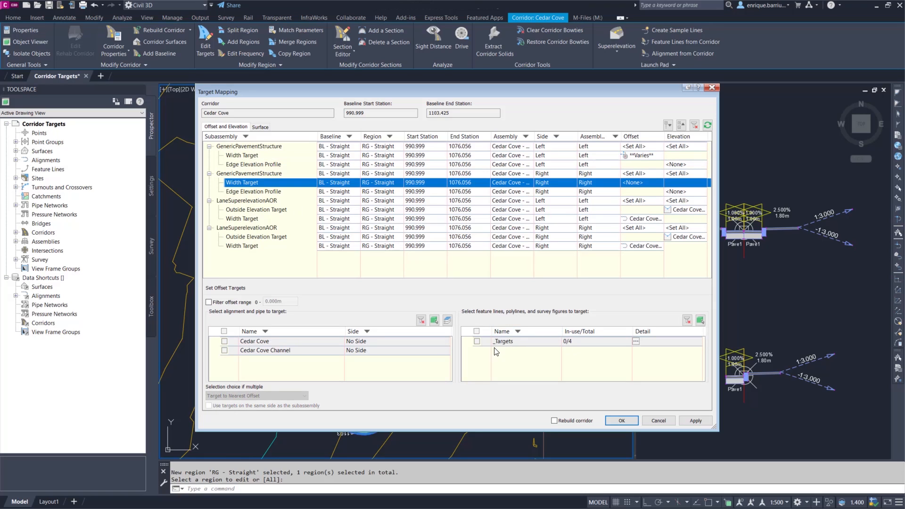
{"action": "left_click", "coordinate": [477, 342]}
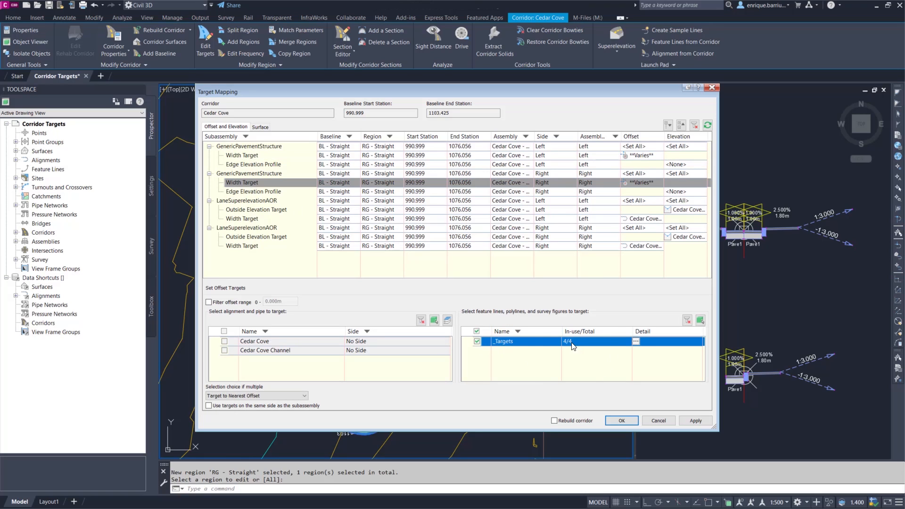
{"action": "left_click", "coordinate": [635, 341]}
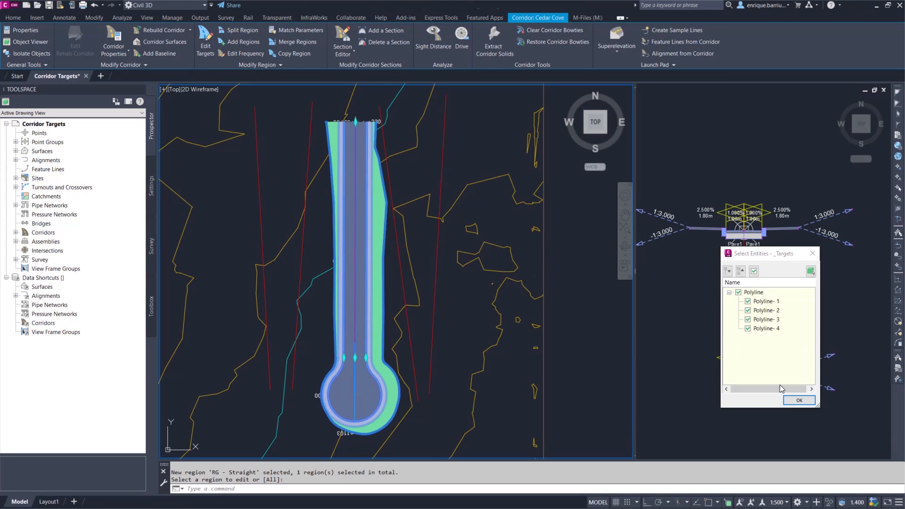
{"action": "left_click", "coordinate": [799, 400]}
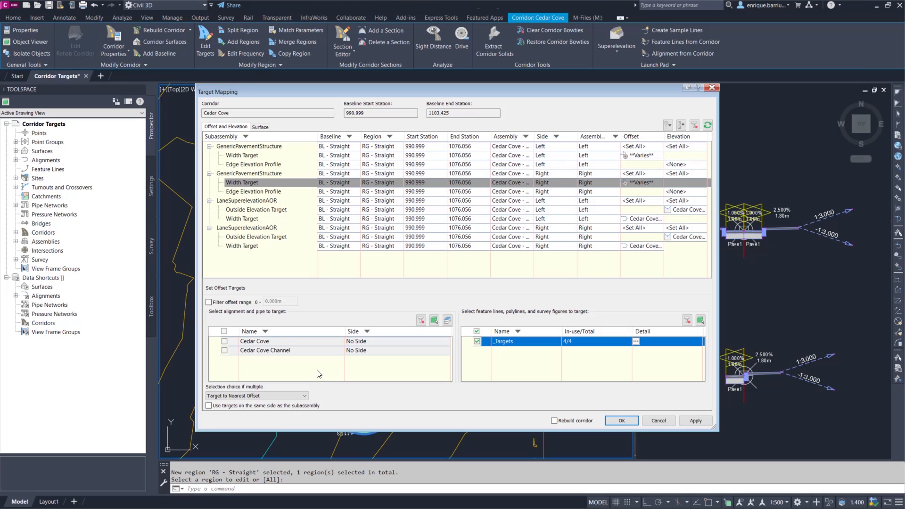
Set the right pavement width target to Target to Farthest Offset, using targets on the same side as the subassembly.
{"action": "left_click", "coordinate": [275, 394]}
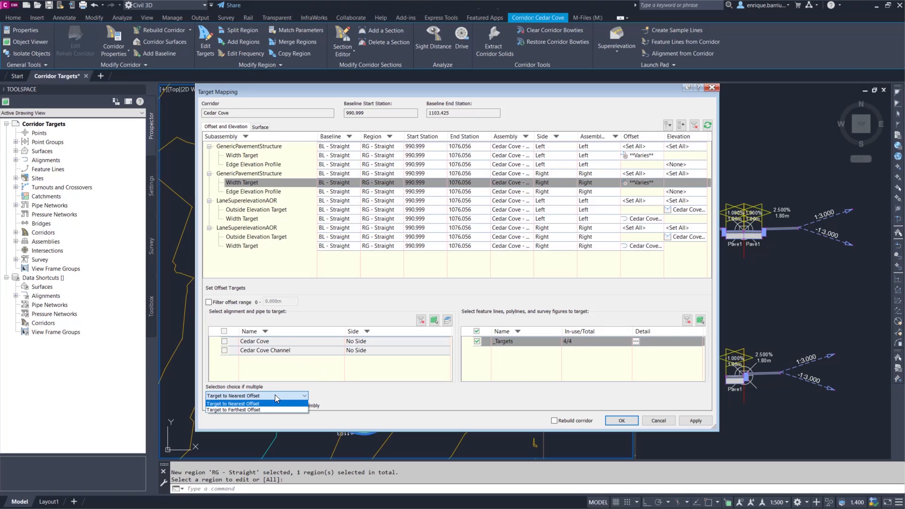
{"action": "left_click", "coordinate": [242, 409]}
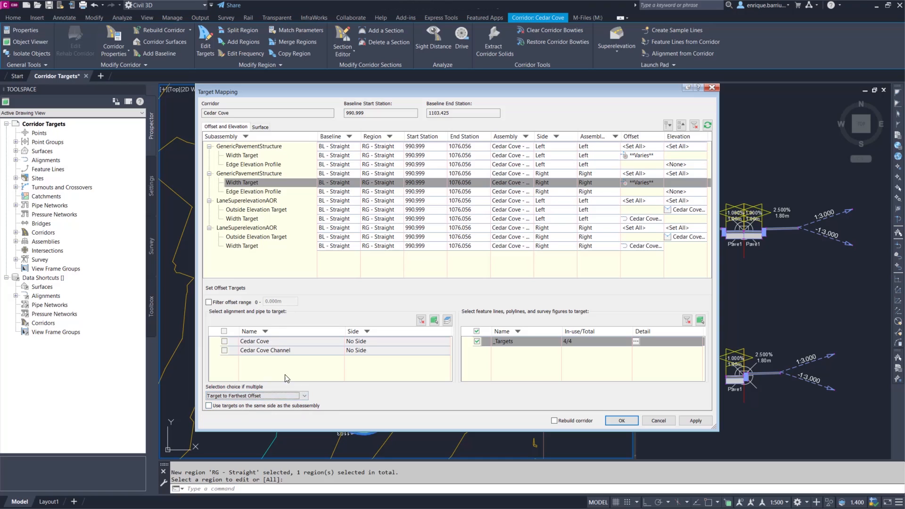
{"action": "left_click", "coordinate": [209, 406]}
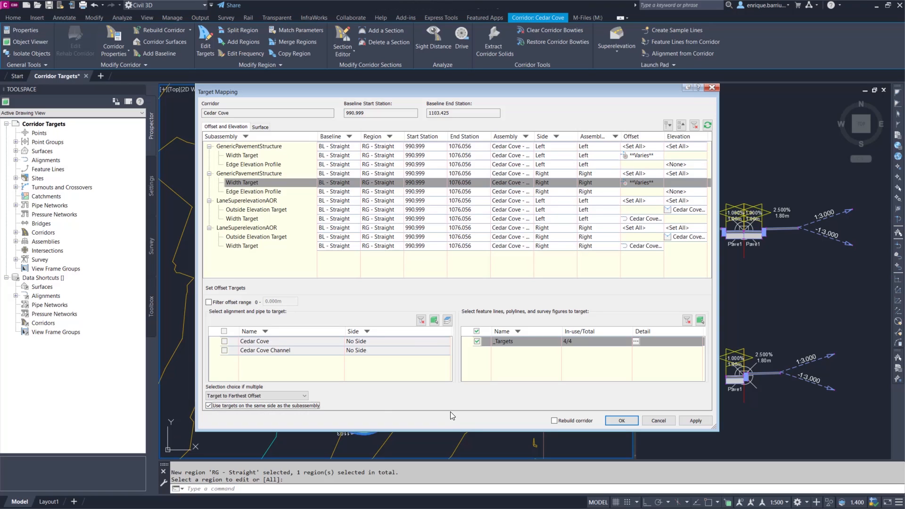
Set the left pavement width target to farthest offset with same-side targets, and accept the target mapping.
{"action": "left_click", "coordinate": [253, 156]}
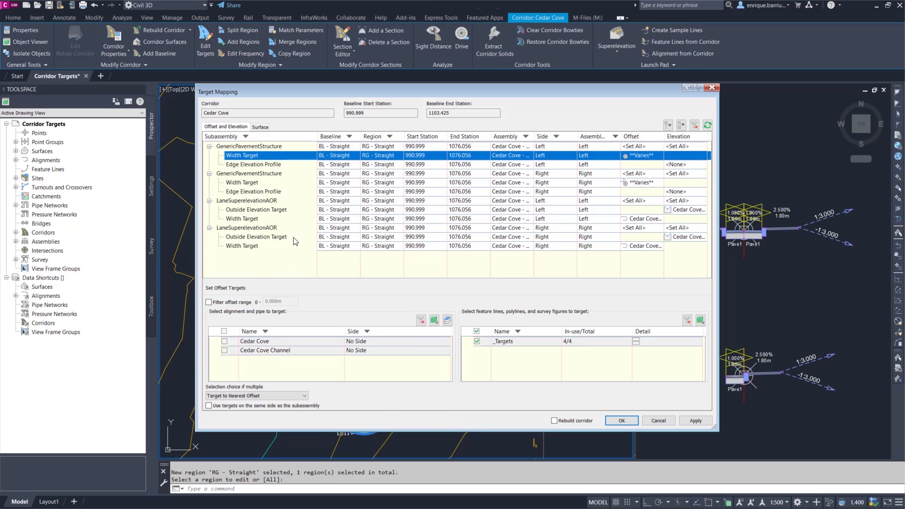
{"action": "left_click", "coordinate": [266, 395]}
{"action": "left_click", "coordinate": [257, 408]}
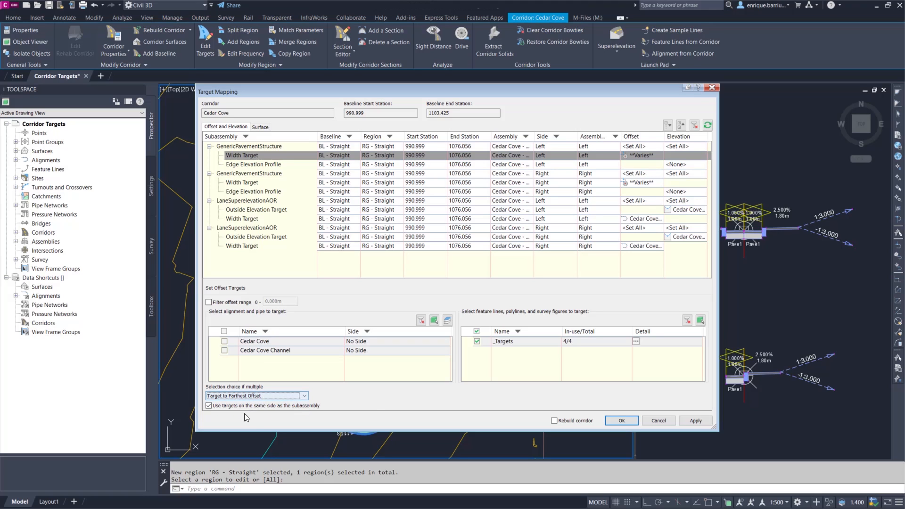
{"action": "left_click", "coordinate": [622, 421]}
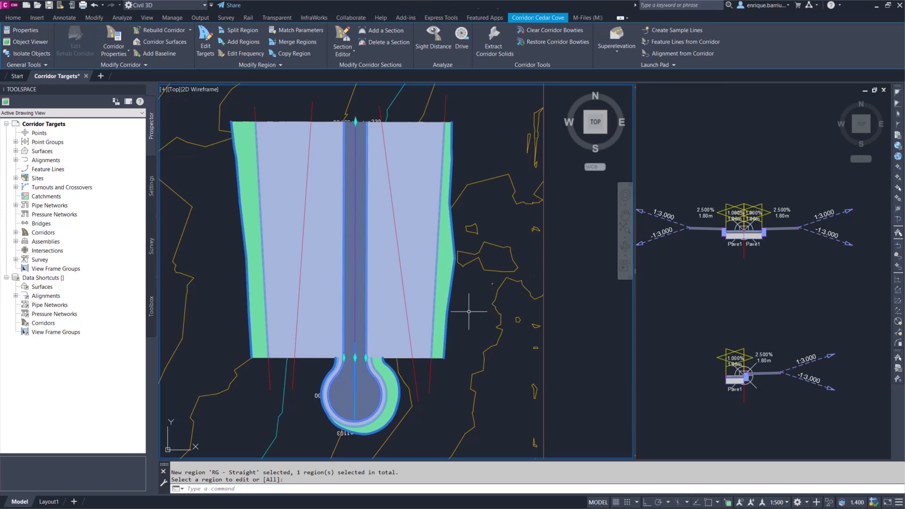
Draw two more straight polylines along the corridor, one beyond its east daylight edge and one beyond its west edge.
{"action": "key", "text": "Escape"}
{"action": "type", "text": "PL"}
{"action": "key", "text": "Return"}
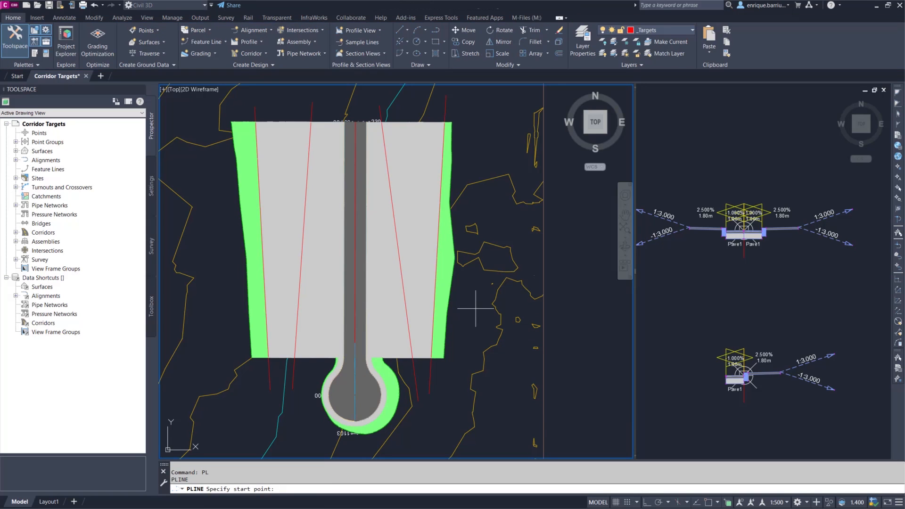
{"action": "left_click", "coordinate": [468, 100]}
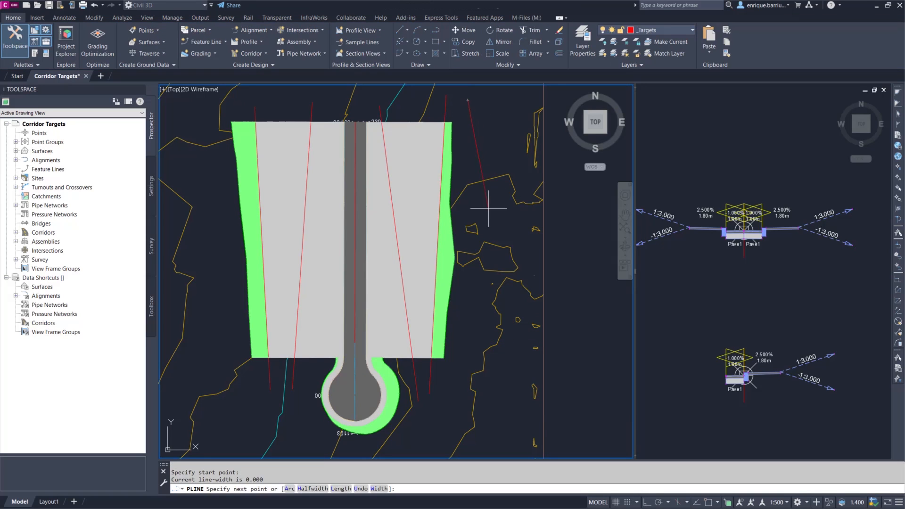
{"action": "left_click", "coordinate": [494, 377]}
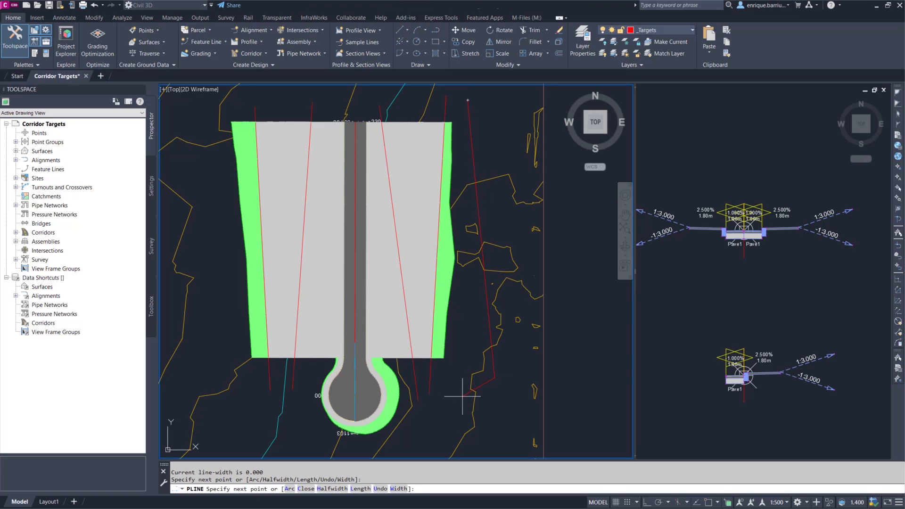
{"action": "key", "text": "Return"}
{"action": "key", "text": "Return"}
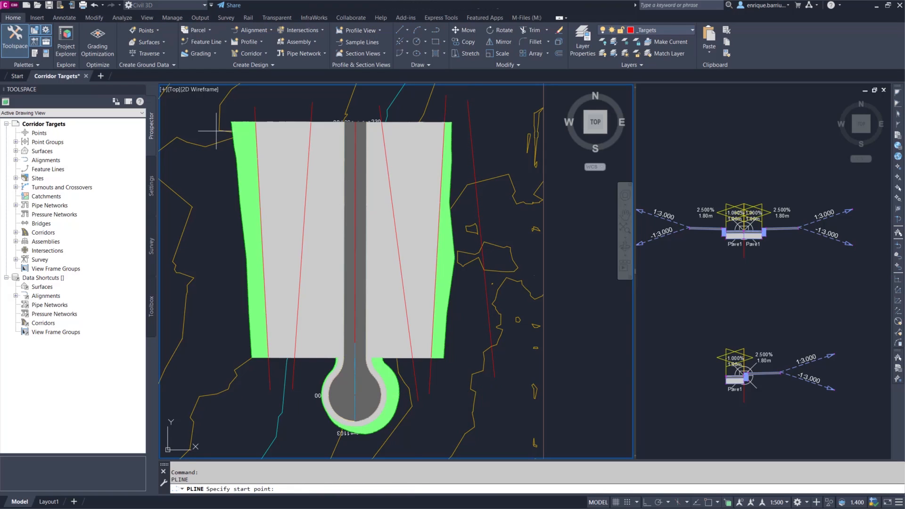
{"action": "left_click", "coordinate": [226, 109]}
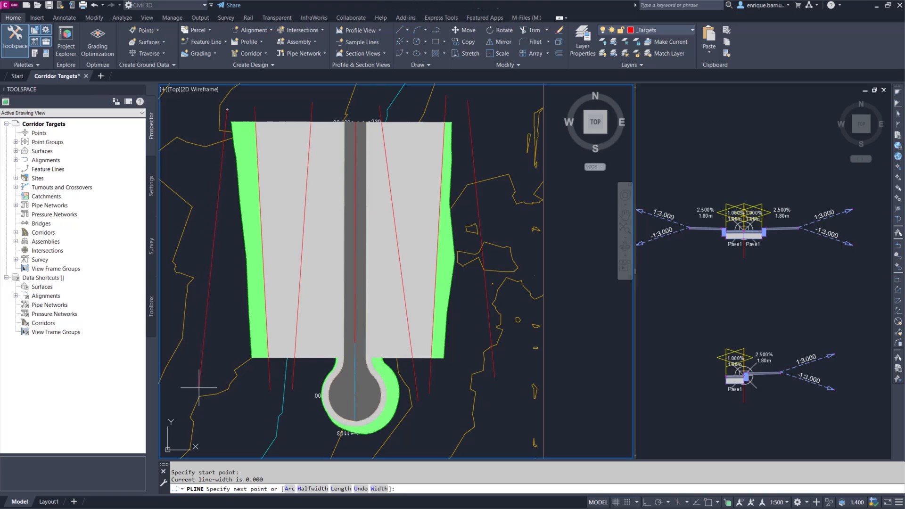
{"action": "left_click", "coordinate": [211, 396]}
{"action": "key", "text": "Return"}
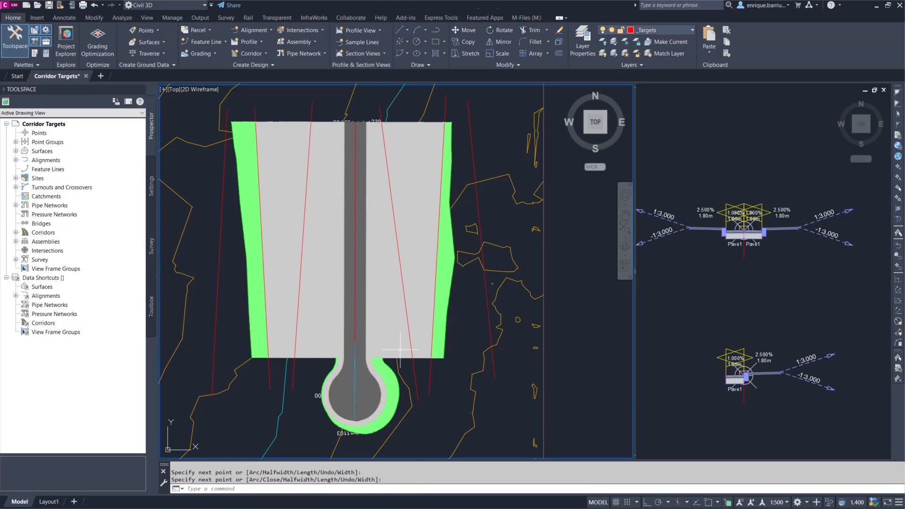
Reopen the RG - Straight region's target mapping, check the polylines included in the left pavement width target, and accept the mapping.
{"action": "left_click", "coordinate": [372, 393]}
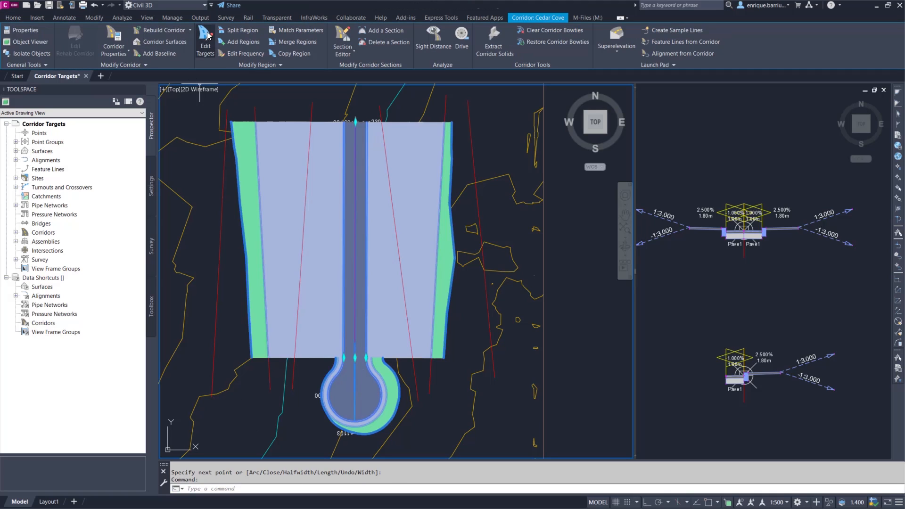
{"action": "left_click", "coordinate": [206, 37]}
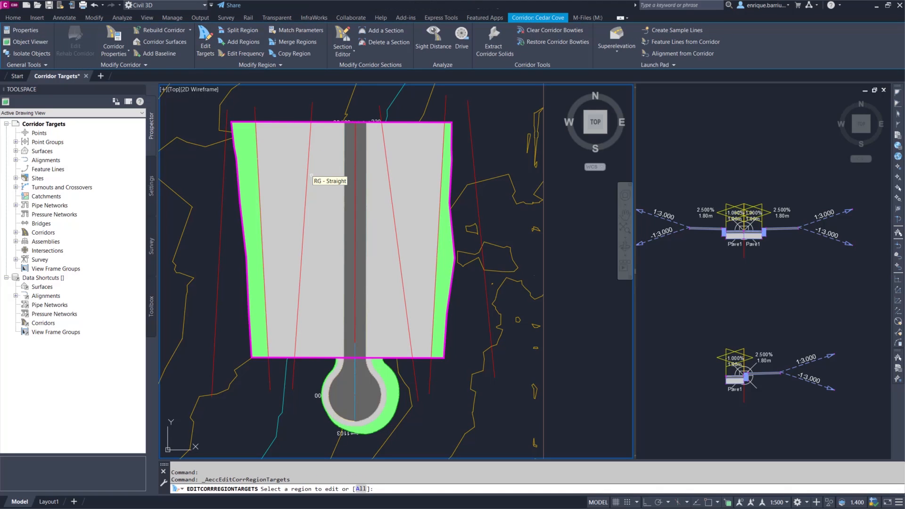
{"action": "left_click", "coordinate": [343, 217]}
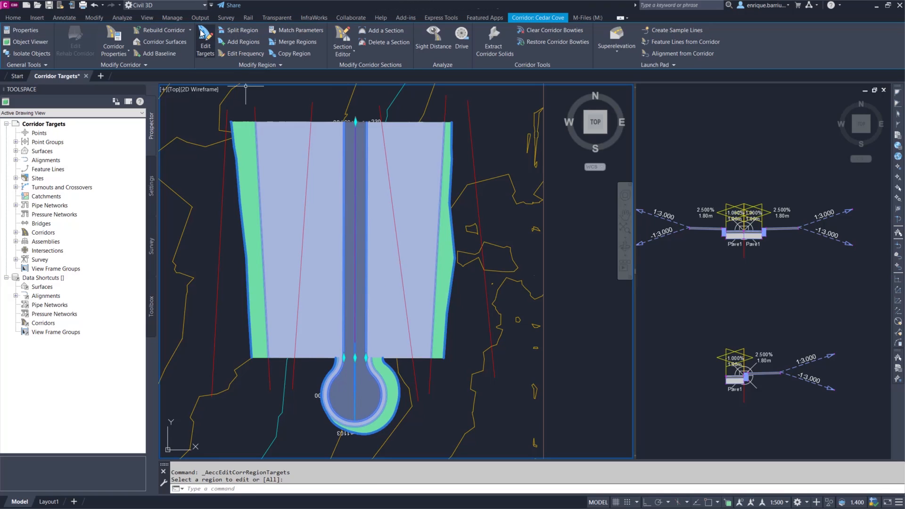
{"action": "left_click", "coordinate": [205, 45]}
{"action": "left_click", "coordinate": [265, 170]}
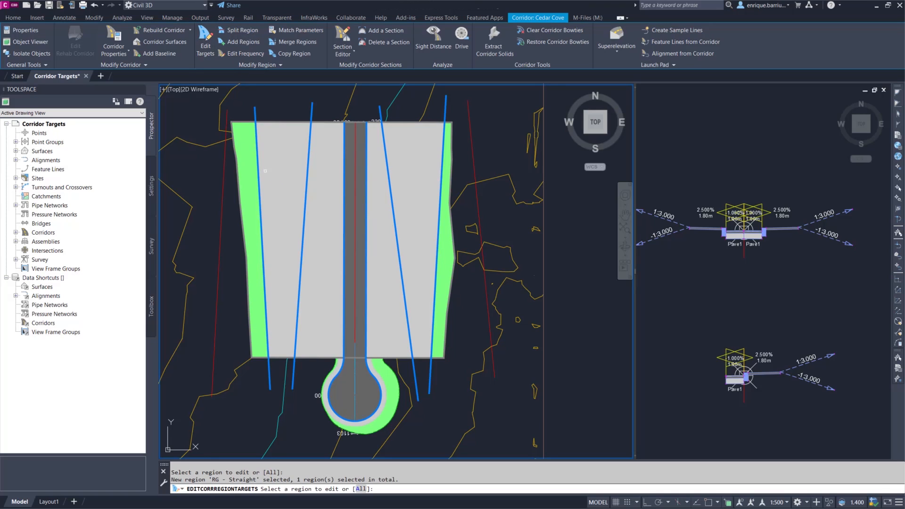
{"action": "left_click", "coordinate": [280, 218]}
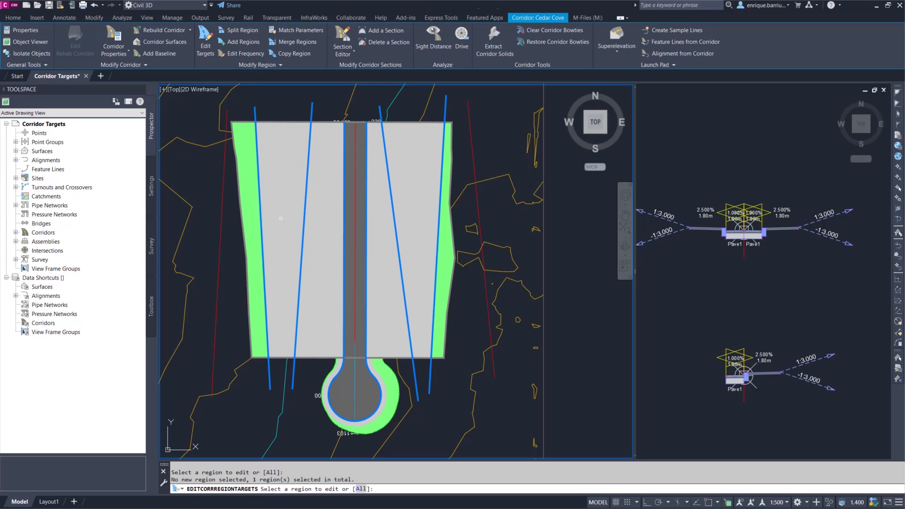
{"action": "key", "text": "Return"}
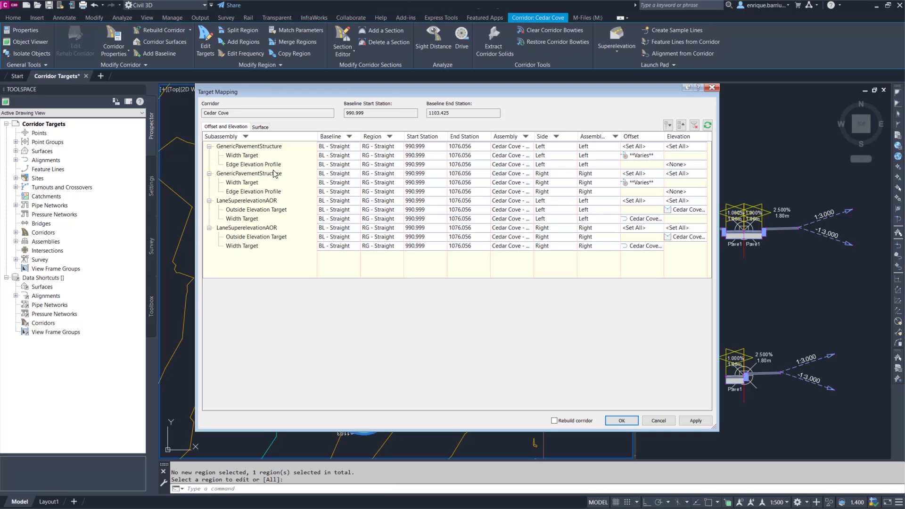
{"action": "left_click", "coordinate": [251, 156]}
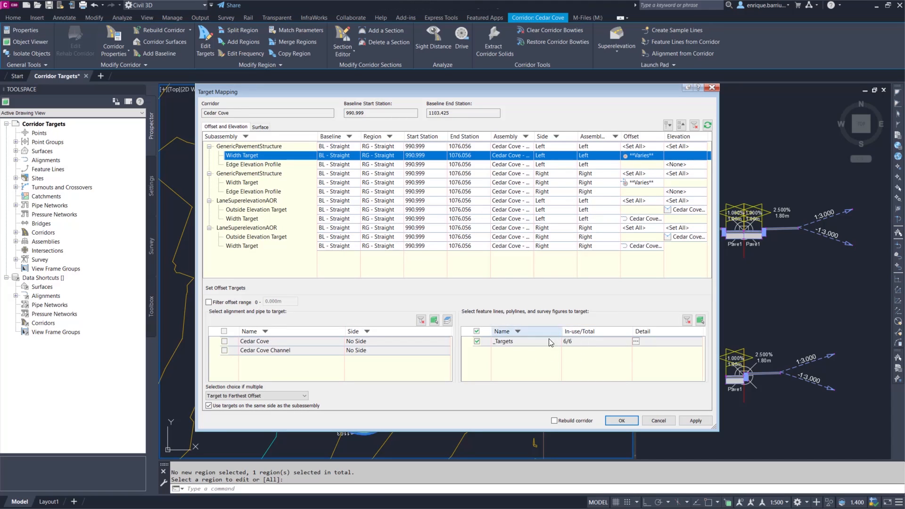
{"action": "left_click", "coordinate": [636, 340]}
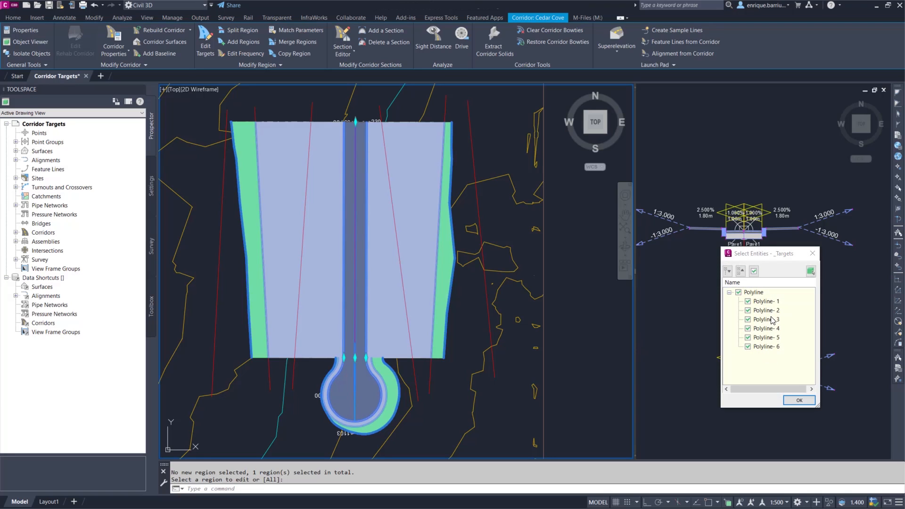
{"action": "left_click", "coordinate": [799, 400]}
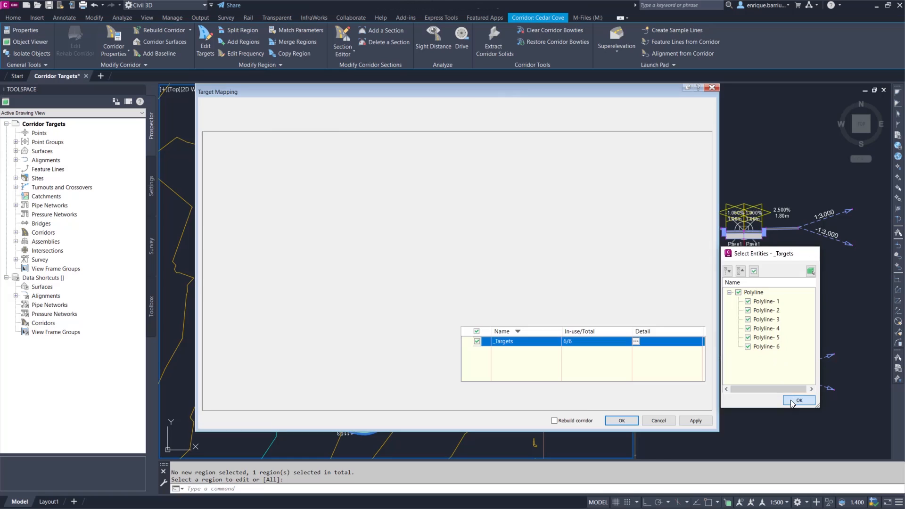
{"action": "left_click", "coordinate": [622, 421]}
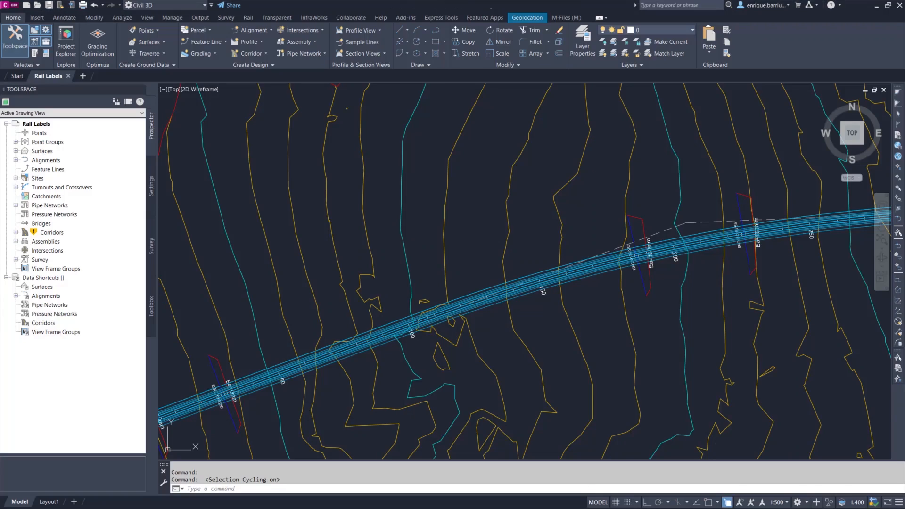
Start adding alignment labels and choose Cant information as the label type.
{"action": "mouse_move", "coordinate": [437, 243]}
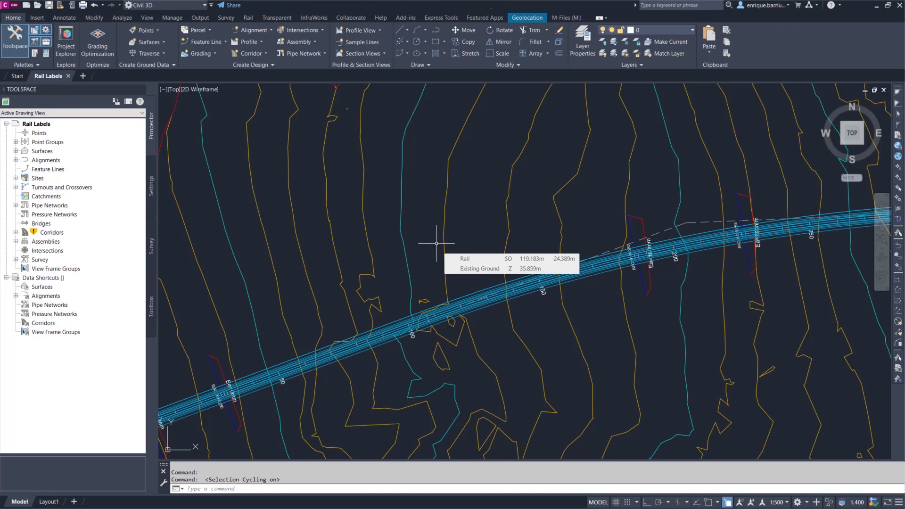
{"action": "left_click", "coordinate": [64, 18]}
{"action": "left_click", "coordinate": [20, 57]}
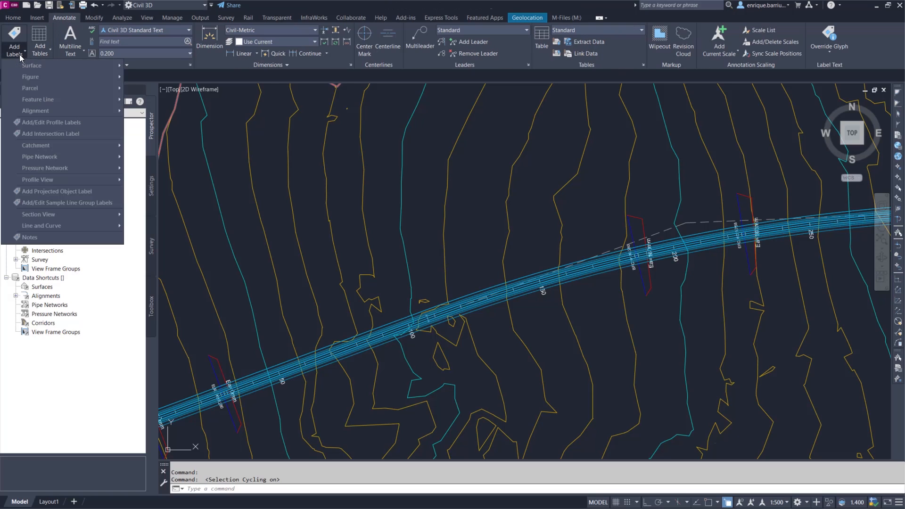
{"action": "mouse_move", "coordinate": [44, 113]}
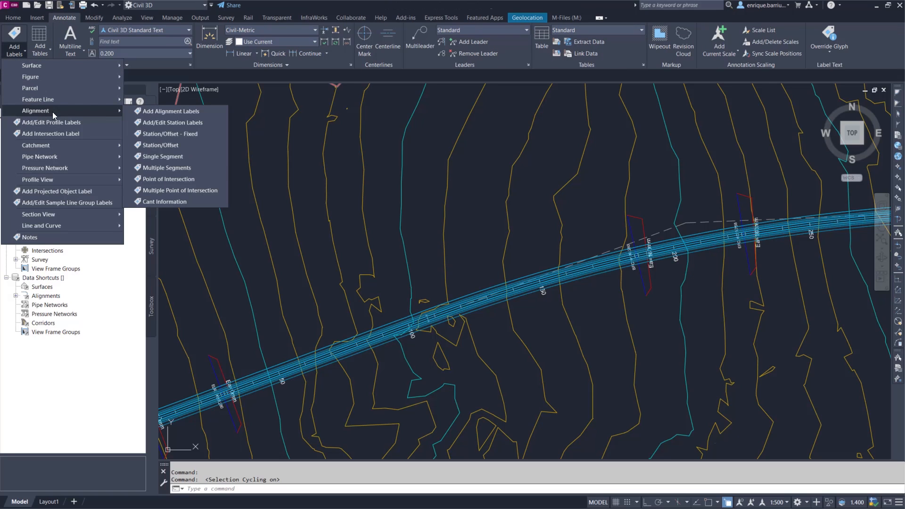
{"action": "left_click", "coordinate": [219, 109]}
{"action": "left_click_drag", "start_coordinate": [205, 139], "coordinate": [296, 122]}
{"action": "left_click", "coordinate": [327, 163]}
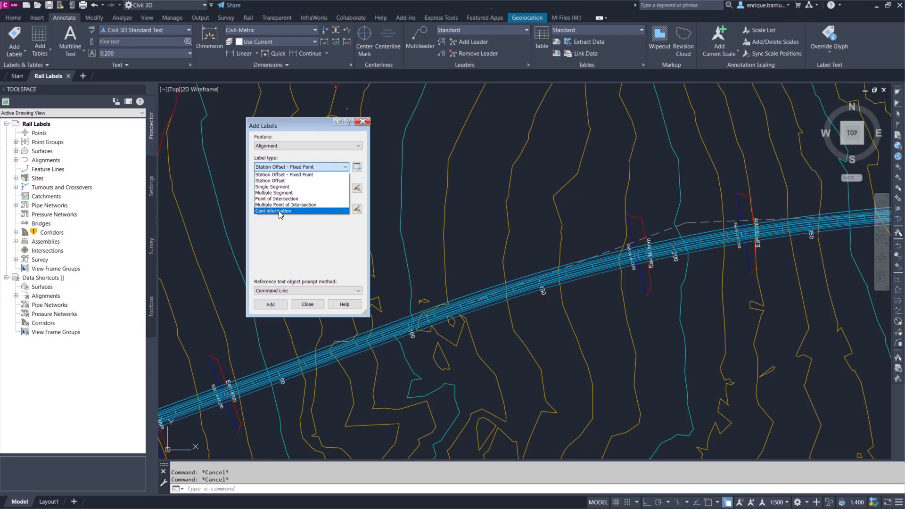
{"action": "left_click", "coordinate": [278, 211]}
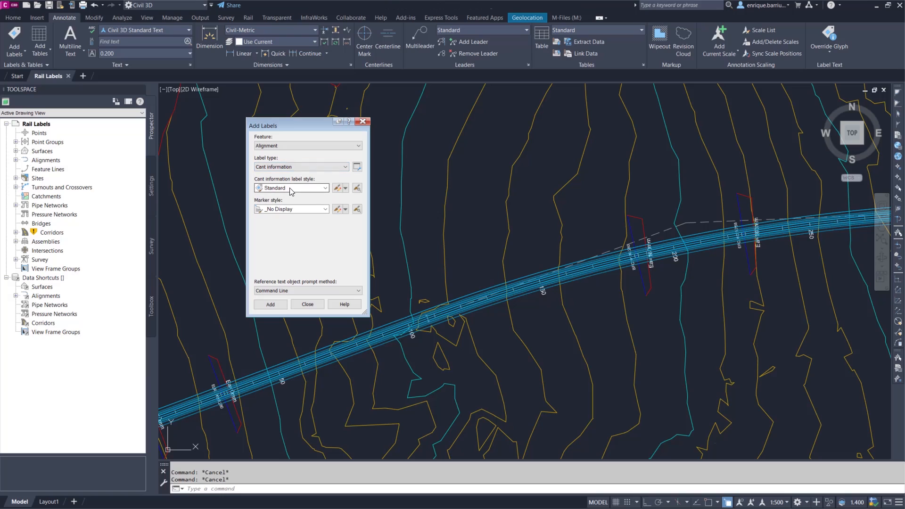
Place a Standard cant information label on the Rail alignment at about station 163 m.
{"action": "left_click", "coordinate": [270, 304]}
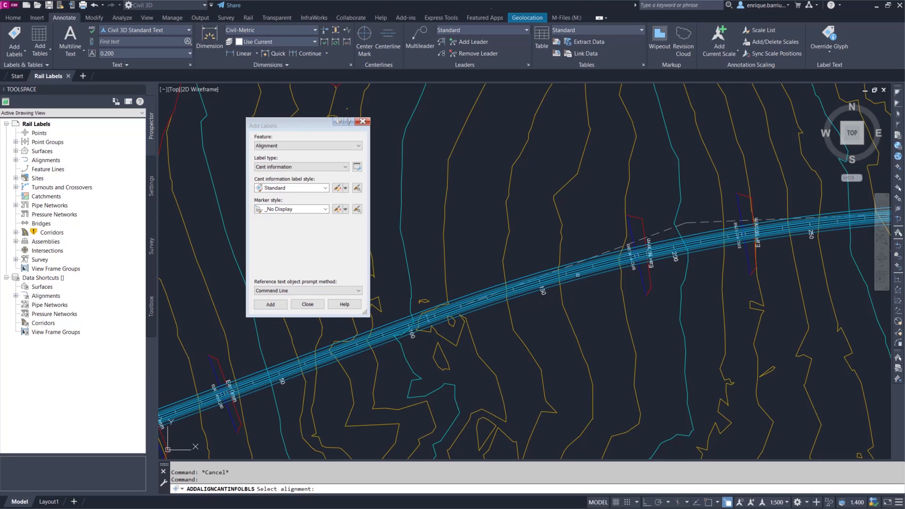
{"action": "left_click", "coordinate": [580, 269]}
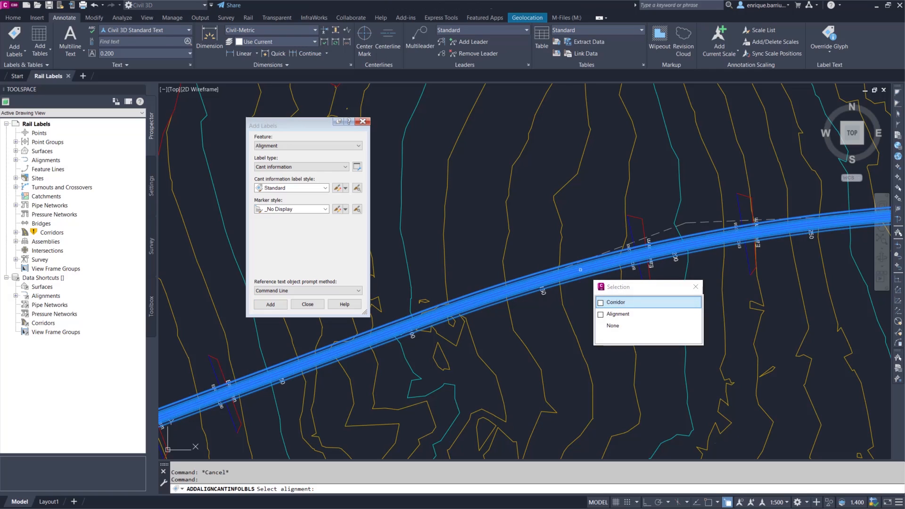
{"action": "left_click", "coordinate": [612, 314]}
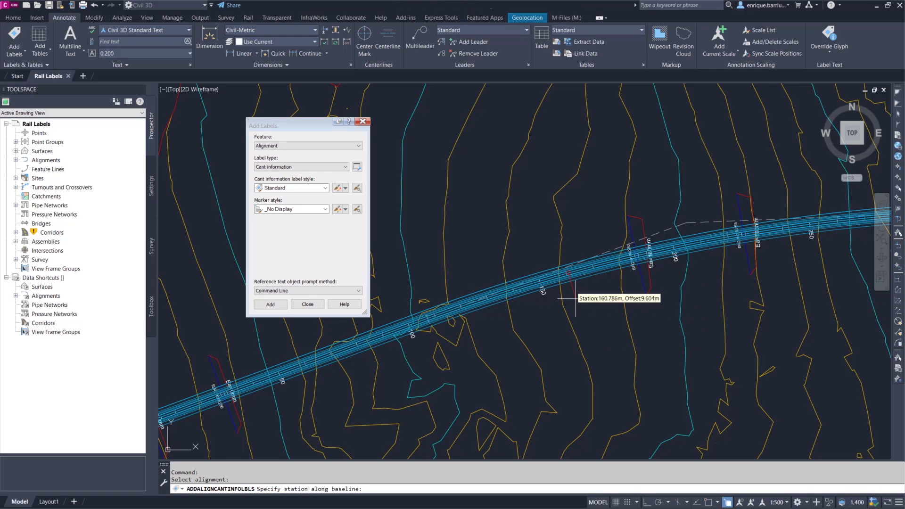
{"action": "left_click", "coordinate": [583, 300]}
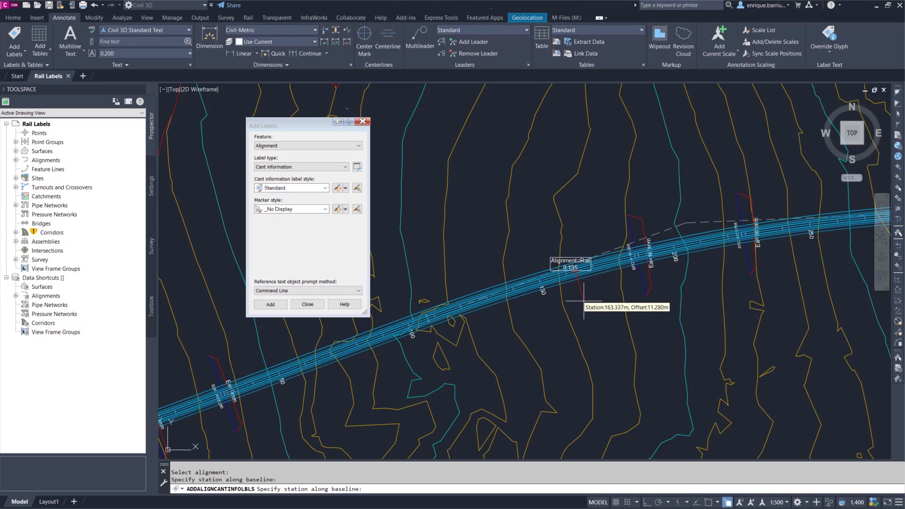
{"action": "key", "text": "Return"}
Move the new cant label off the corridor into the open area north of the track.
{"action": "left_click", "coordinate": [572, 258]}
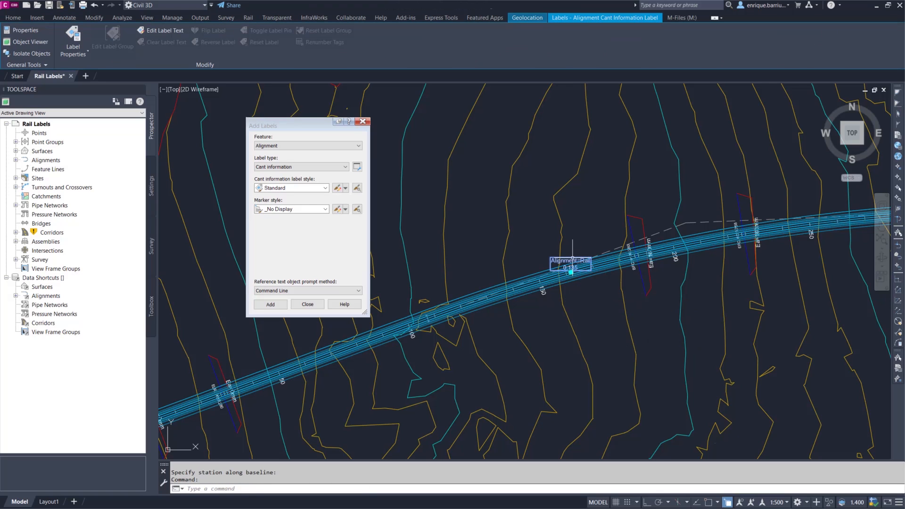
{"action": "left_click", "coordinate": [570, 272]}
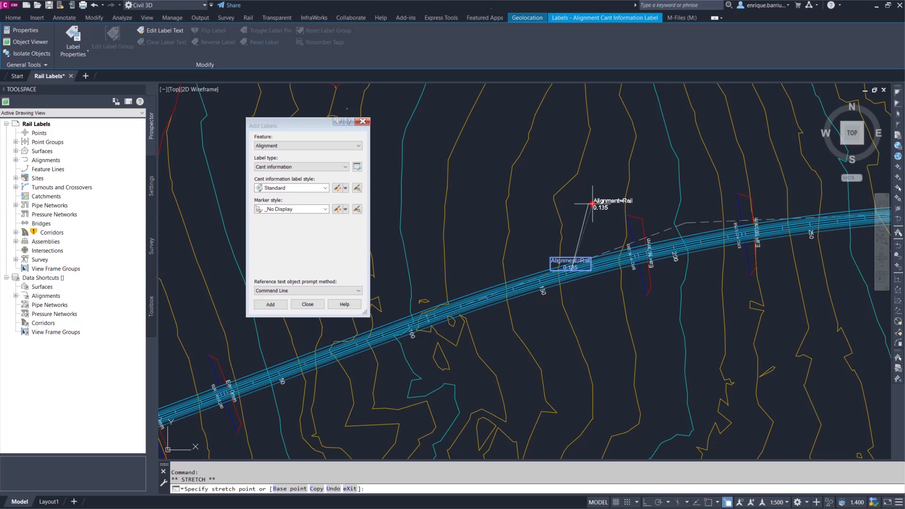
{"action": "left_click", "coordinate": [590, 183]}
{"action": "scroll", "coordinate": [607, 185], "scroll_direction": "up", "scroll_amount": 2}
{"action": "scroll", "coordinate": [607, 184], "scroll_direction": "up", "scroll_amount": 3}
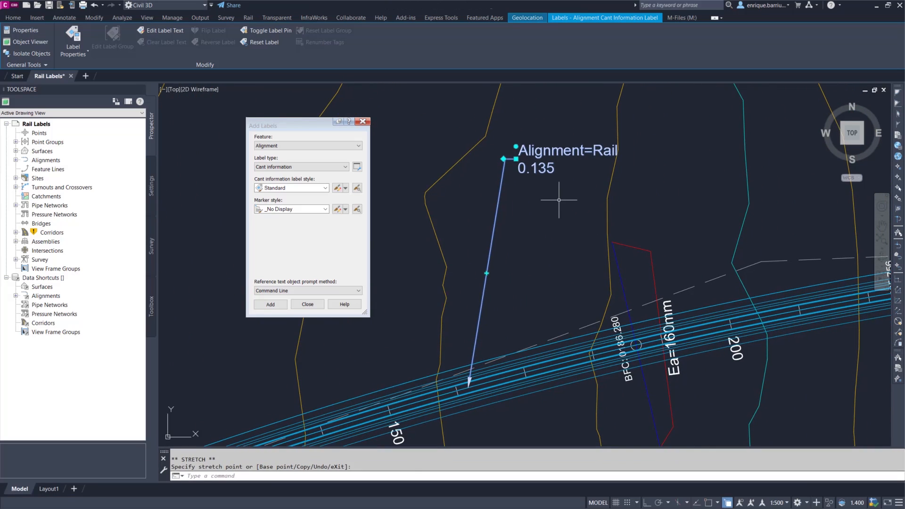
Open the selected label's Standard cant information style for editing in the Label Style Composer.
{"action": "left_click", "coordinate": [79, 54]}
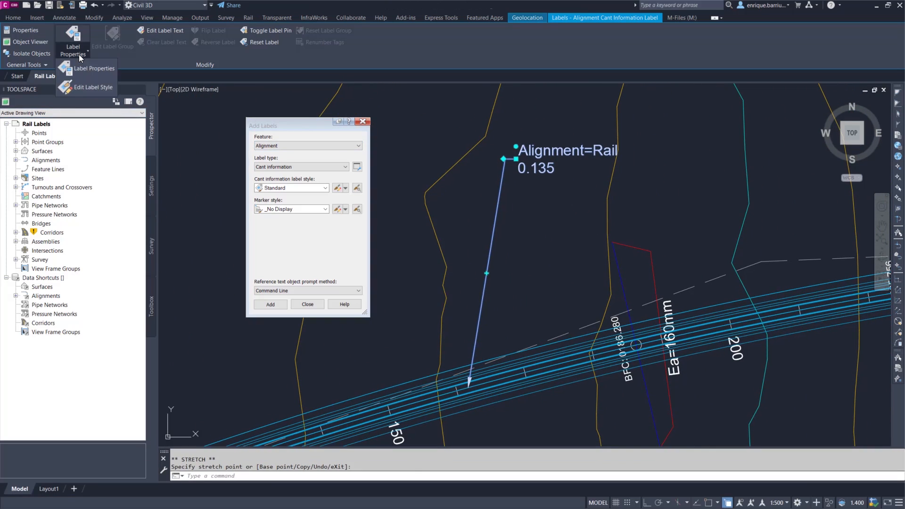
{"action": "left_click", "coordinate": [83, 90]}
{"action": "left_click_drag", "start_coordinate": [73, 168], "coordinate": [212, 134]}
{"action": "left_click", "coordinate": [227, 150]}
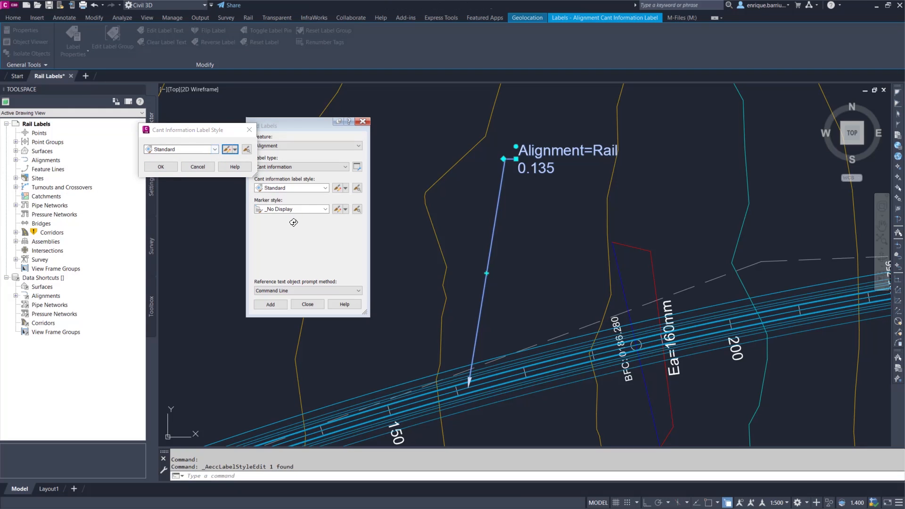
{"action": "left_click_drag", "start_coordinate": [440, 144], "coordinate": [209, 62]}
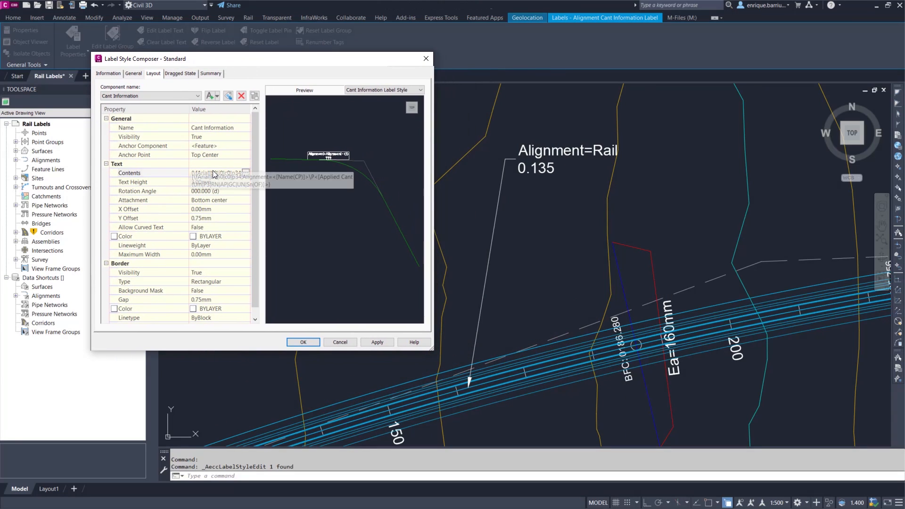
Replace the Cant Information component's text contents with "Design Speed:" followed by the Design Speed property.
{"action": "left_click", "coordinate": [245, 173]}
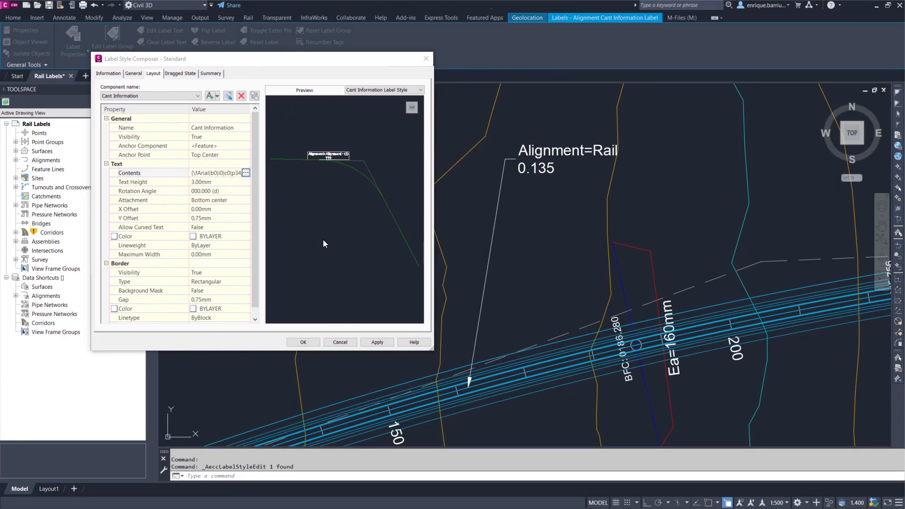
{"action": "left_click_drag", "start_coordinate": [369, 157], "coordinate": [230, 86]}
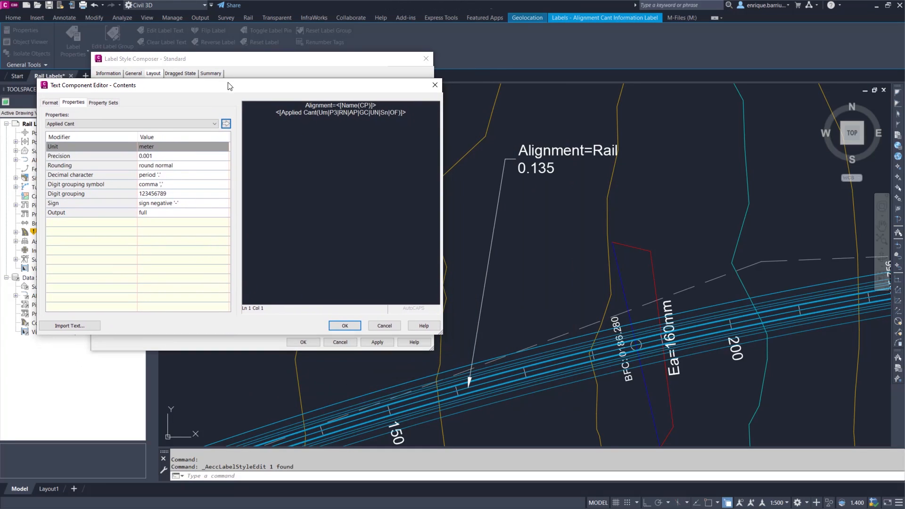
{"action": "left_click", "coordinate": [162, 124]}
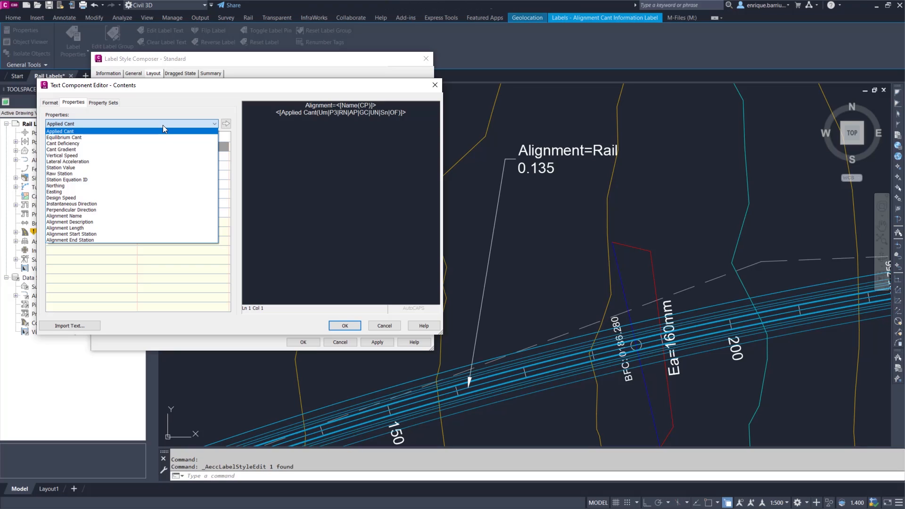
{"action": "left_click", "coordinate": [321, 120]}
{"action": "left_click_drag", "start_coordinate": [406, 113], "coordinate": [277, 98]}
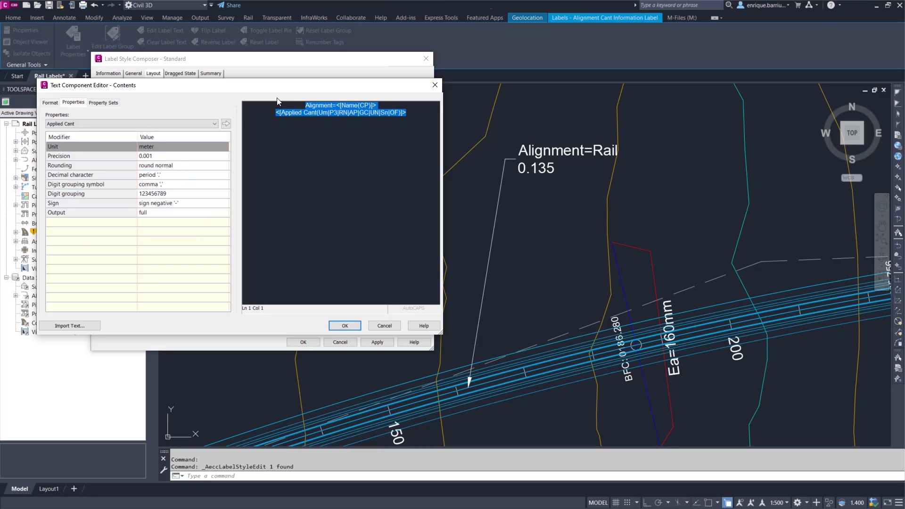
{"action": "type", "text": "Design Speed:"}
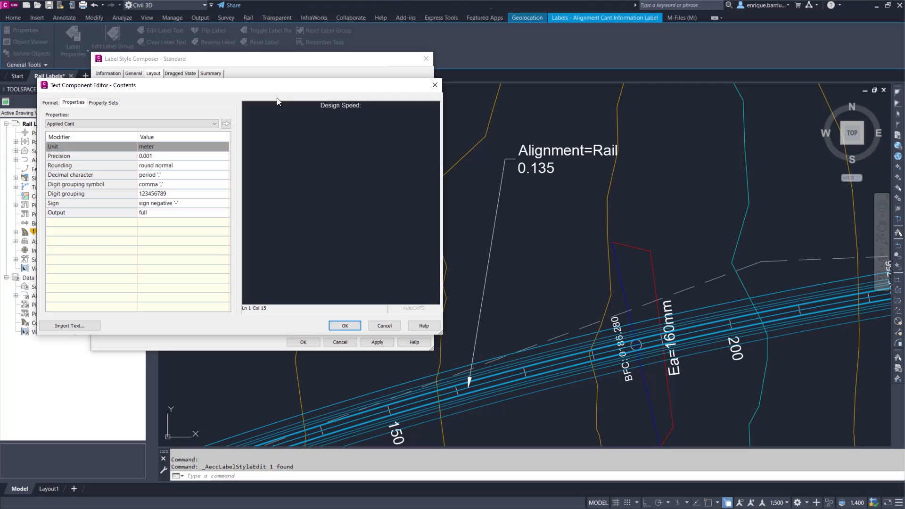
{"action": "left_click", "coordinate": [182, 124]}
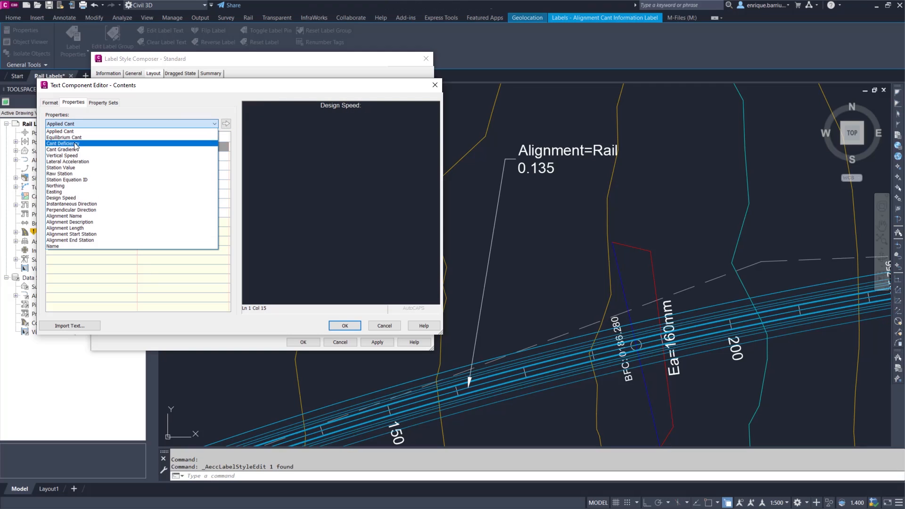
{"action": "left_click", "coordinate": [78, 198]}
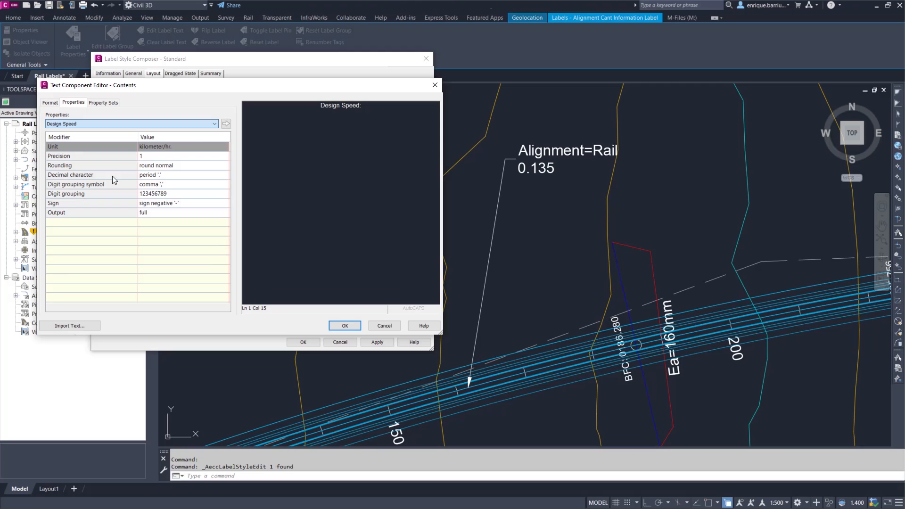
{"action": "left_click", "coordinate": [226, 124]}
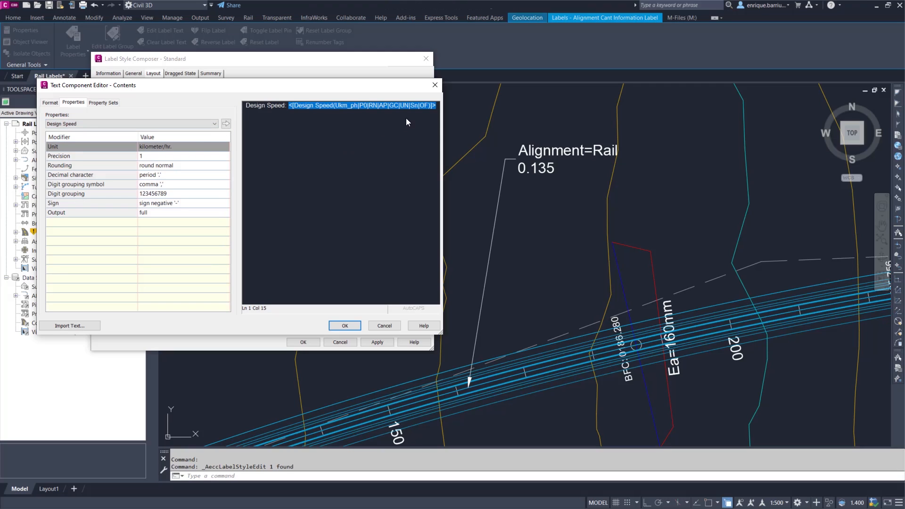
{"action": "left_click", "coordinate": [437, 106]}
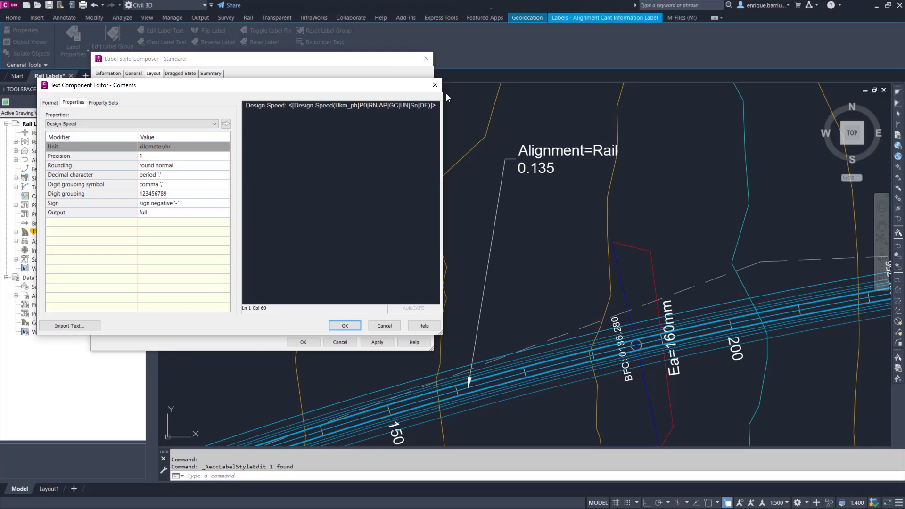
Add a second line to the label contents reading "Cant:" followed by the Applied Cant property.
{"action": "type", "text": "Cant:"}
{"action": "left_click", "coordinate": [157, 124]}
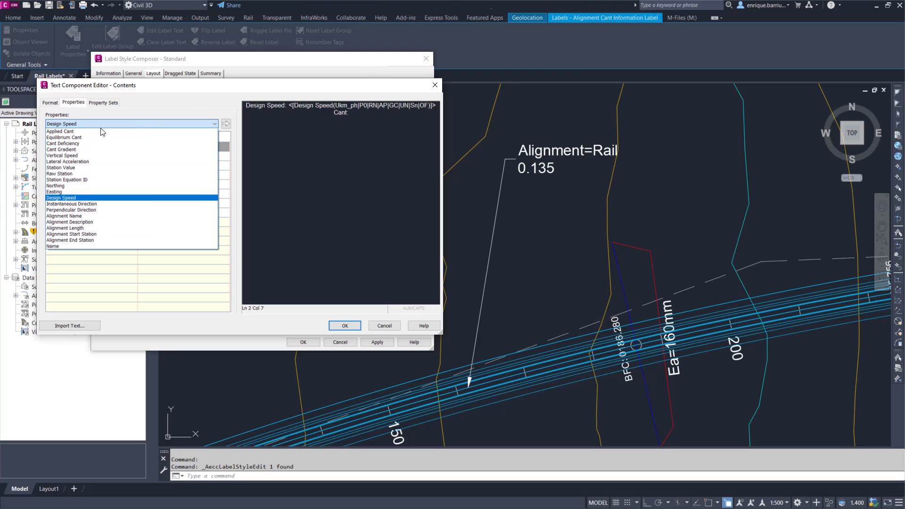
{"action": "left_click", "coordinate": [78, 136]}
{"action": "left_click", "coordinate": [225, 124]}
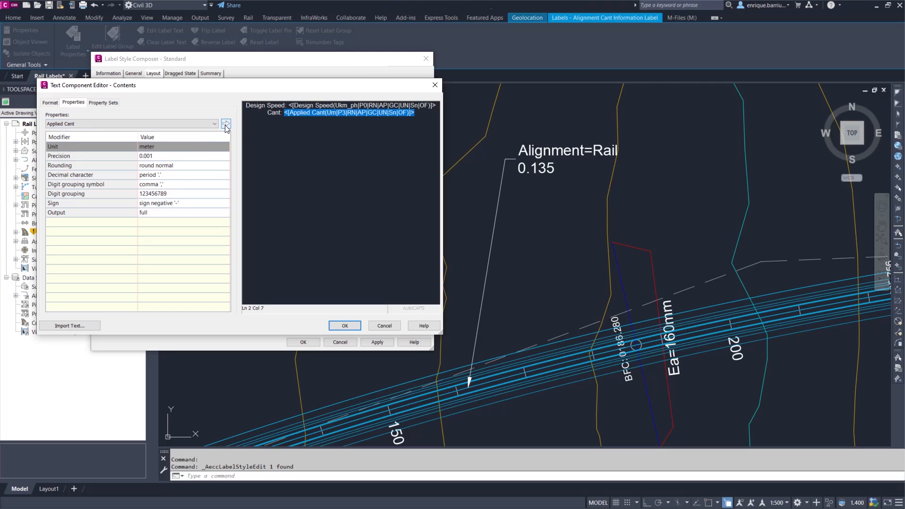
{"action": "left_click", "coordinate": [419, 115]}
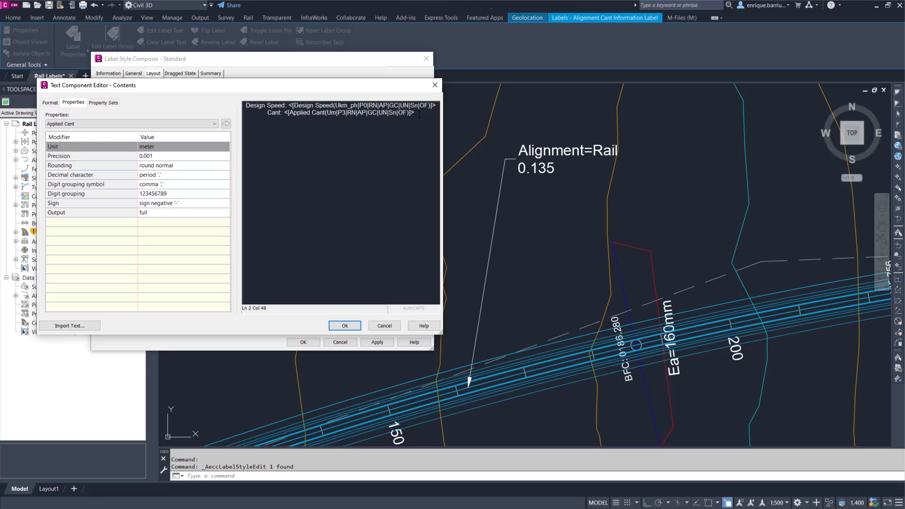
Add a third line reading "Cant Deficiency:" with the Cant Deficiency property, and accept the label style changes.
{"action": "type", "text": "Cant Deficiency:"}
{"action": "left_click", "coordinate": [160, 123]}
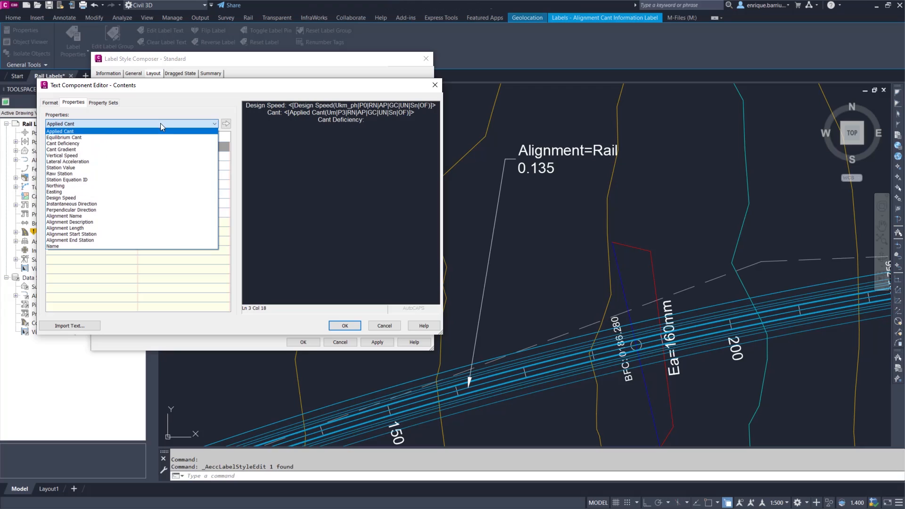
{"action": "left_click", "coordinate": [80, 144]}
{"action": "left_click", "coordinate": [226, 124]}
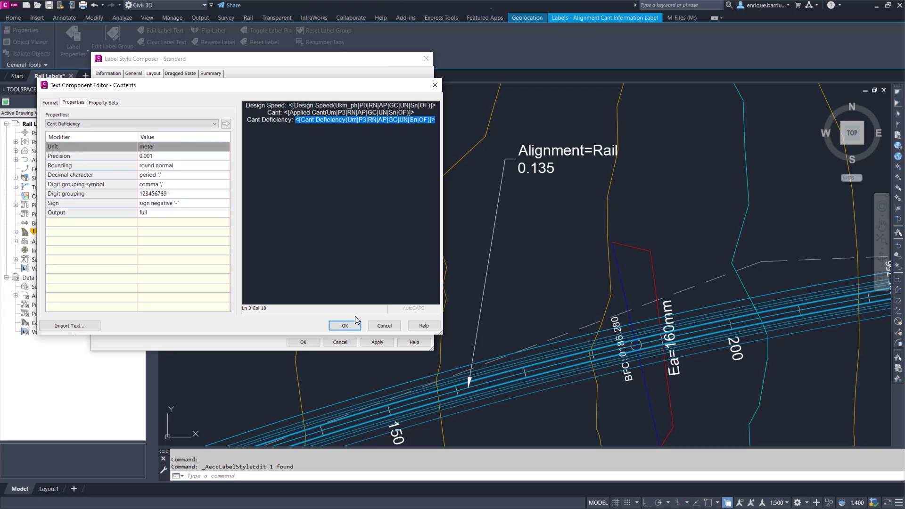
{"action": "left_click", "coordinate": [345, 325]}
{"action": "left_click", "coordinate": [304, 343]}
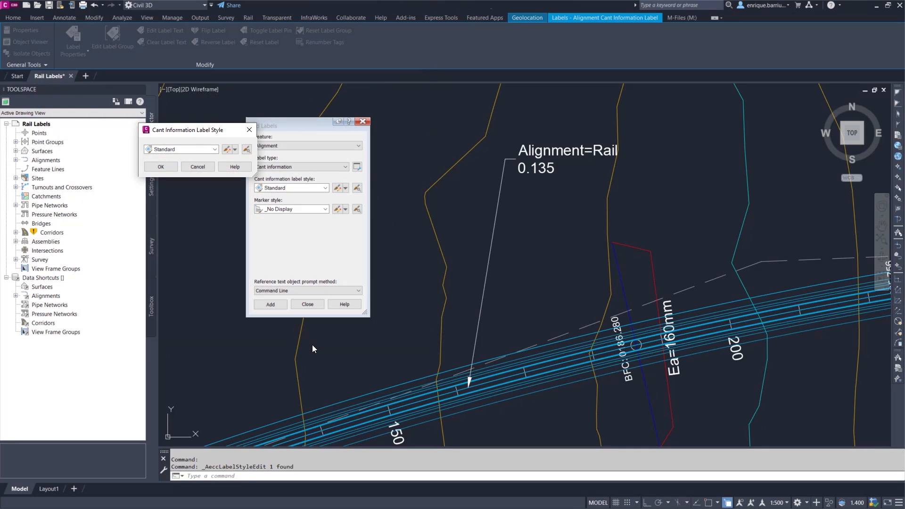
{"action": "left_click", "coordinate": [161, 167]}
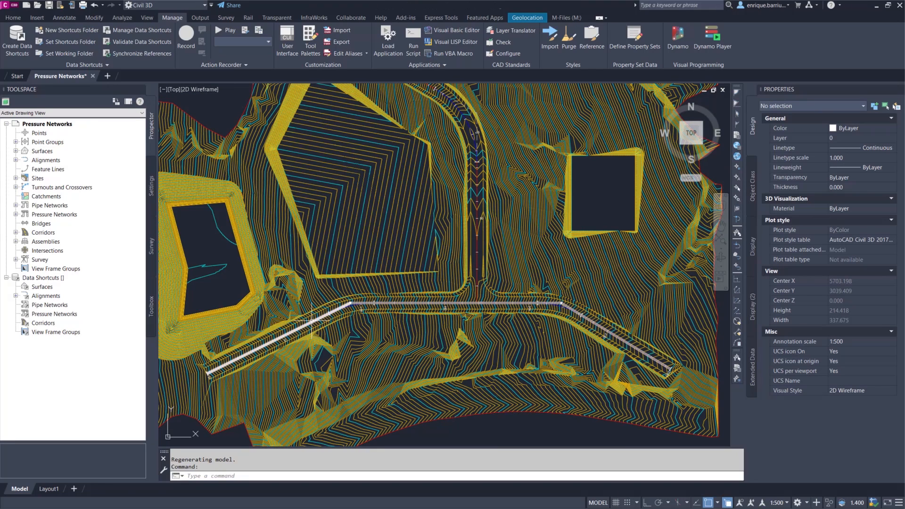
In the Pressure Networks drawing, open the profile settings of Pipe Run - (1) and set the offset style to Cut Length.
{"action": "left_click", "coordinate": [311, 322]}
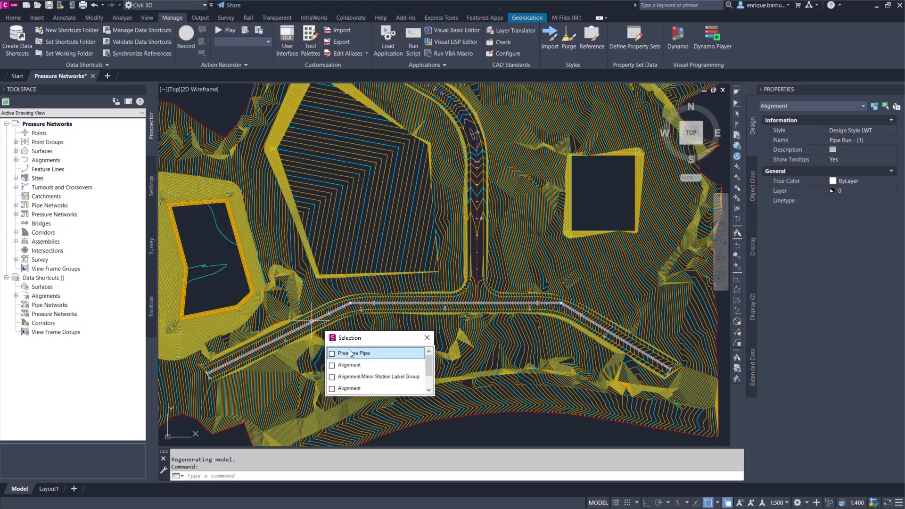
{"action": "left_click", "coordinate": [363, 356]}
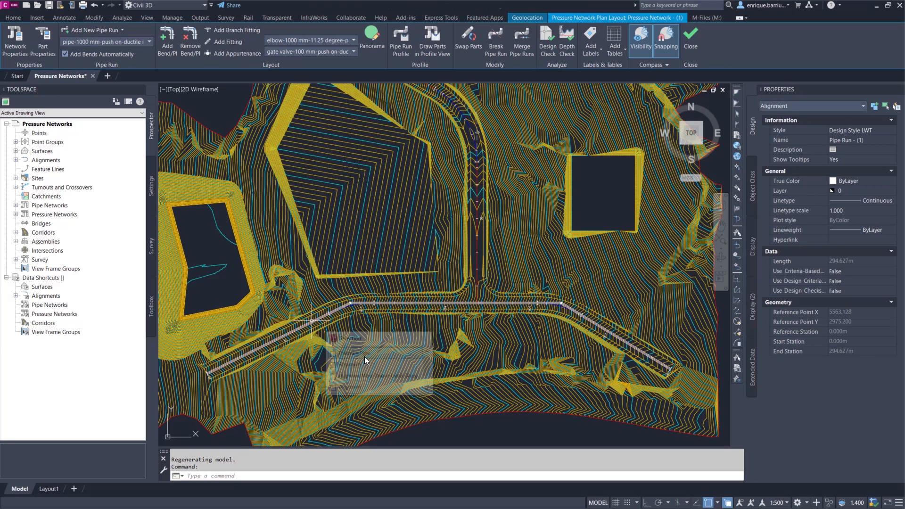
{"action": "left_click", "coordinate": [407, 38]}
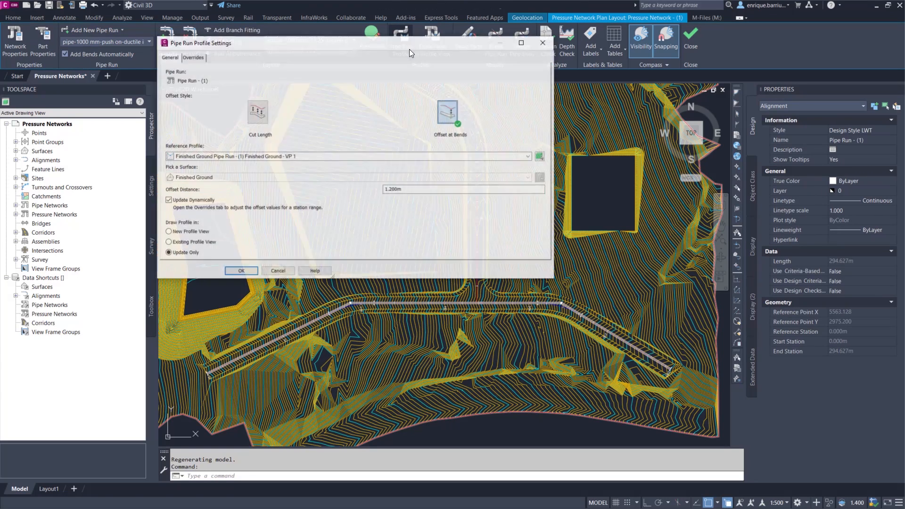
{"action": "left_click", "coordinate": [260, 111]}
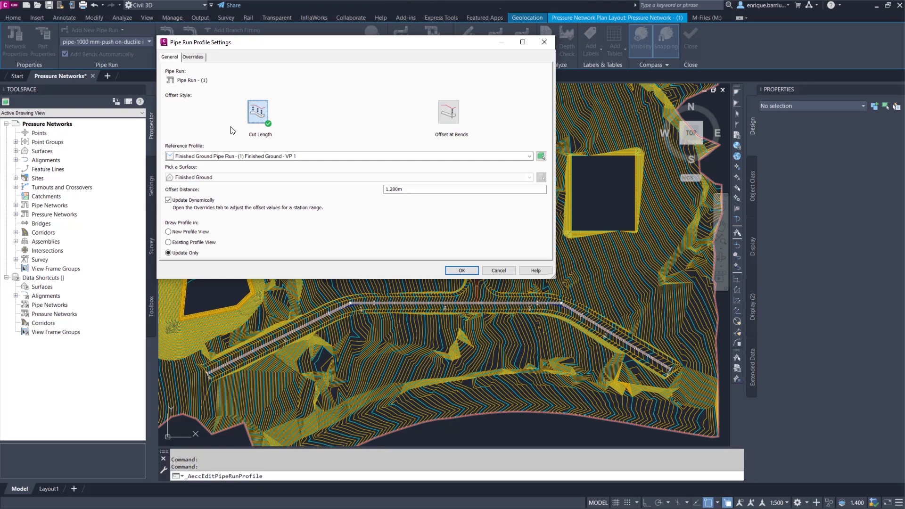
Keep the Finished Ground profile as reference, choose to draw in a new profile view, and accept the pipe run profile settings.
{"action": "left_click", "coordinate": [296, 157]}
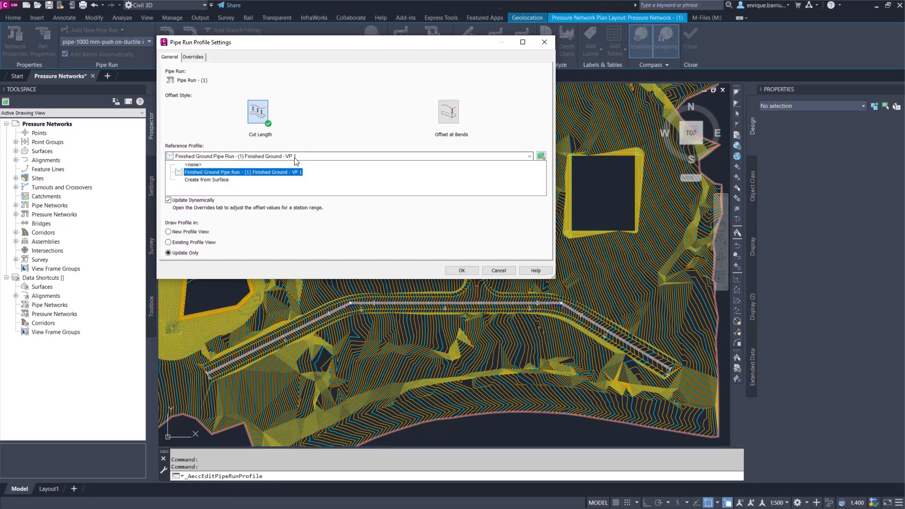
{"action": "left_click", "coordinate": [295, 160]}
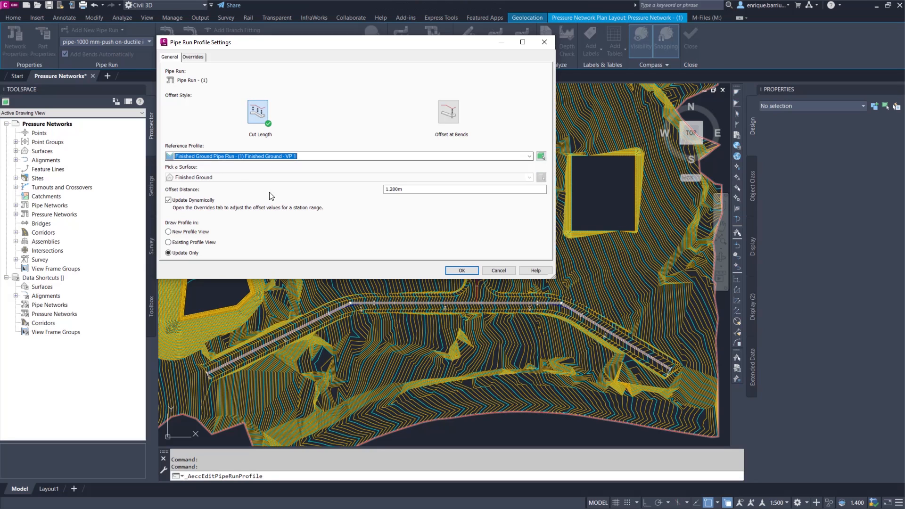
{"action": "left_click", "coordinate": [183, 233]}
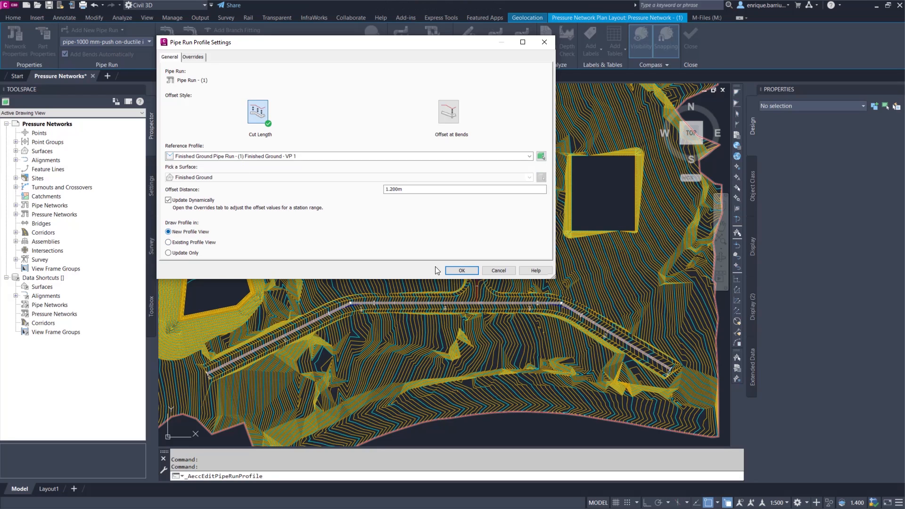
{"action": "left_click", "coordinate": [462, 270]}
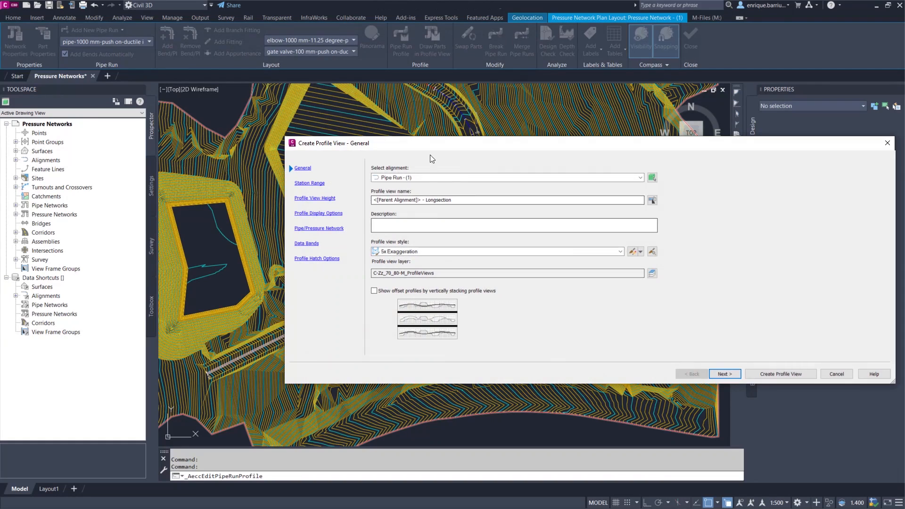
In the profile display options, set the style of the Finished Ground Pipe Run - (1) profile to Existing Ground.
{"action": "left_click_drag", "start_coordinate": [436, 146], "coordinate": [323, 94]}
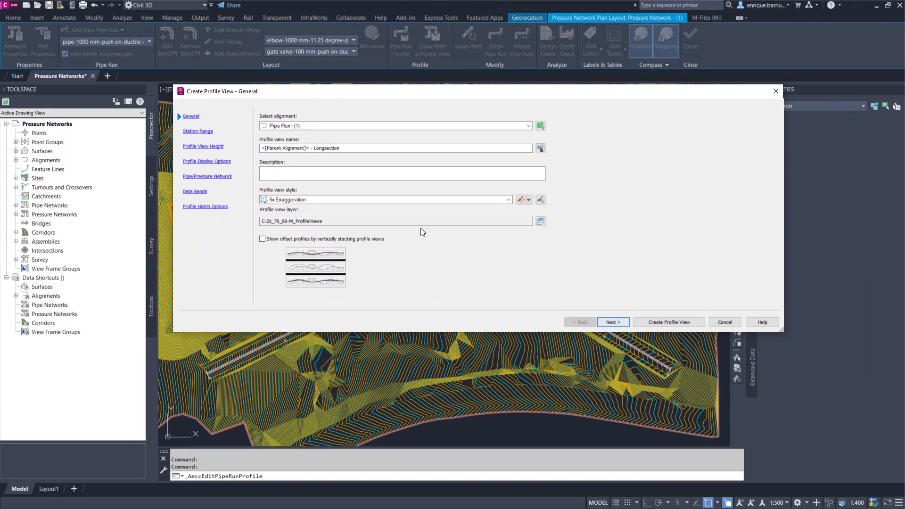
{"action": "left_click", "coordinate": [208, 146]}
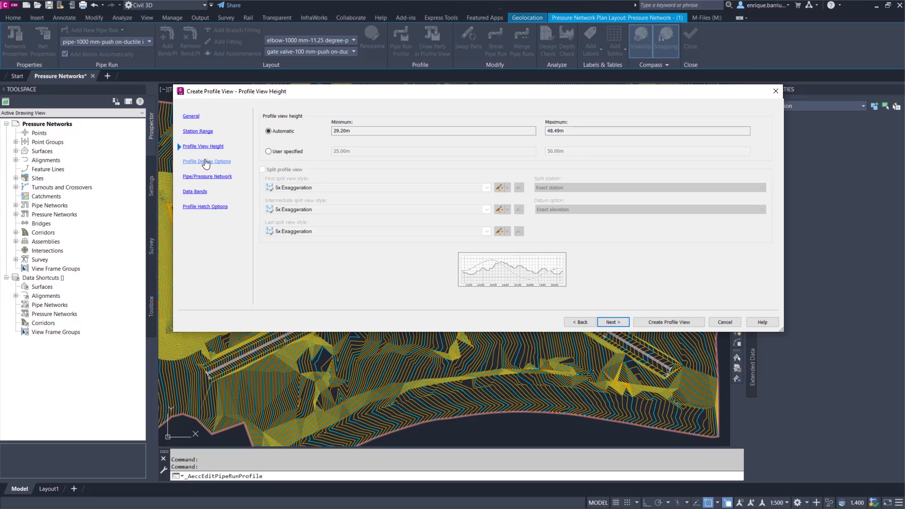
{"action": "left_click", "coordinate": [206, 161]}
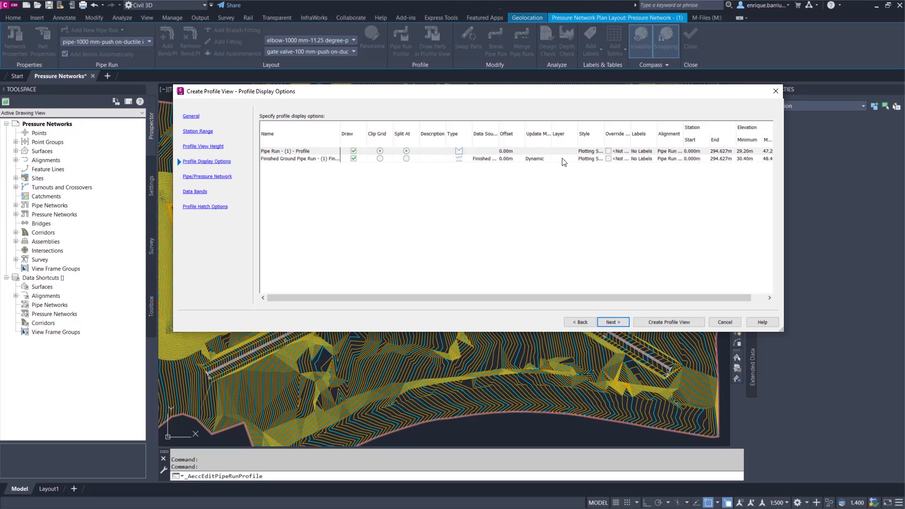
{"action": "left_click", "coordinate": [589, 159]}
{"action": "left_click", "coordinate": [589, 159]}
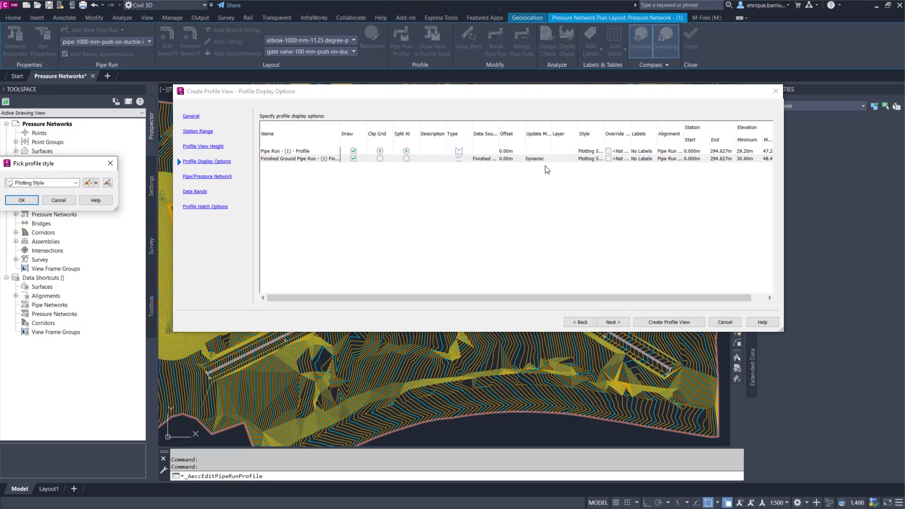
{"action": "left_click", "coordinate": [75, 183]}
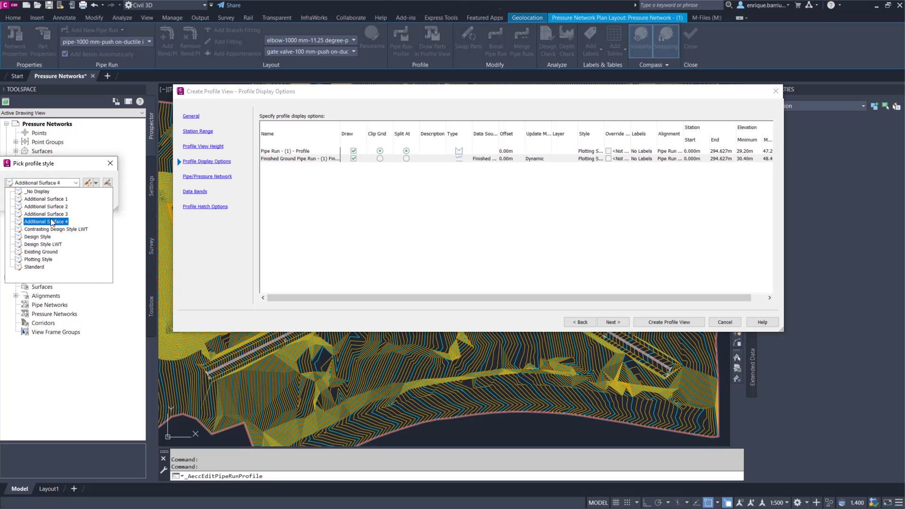
{"action": "left_click", "coordinate": [41, 251]}
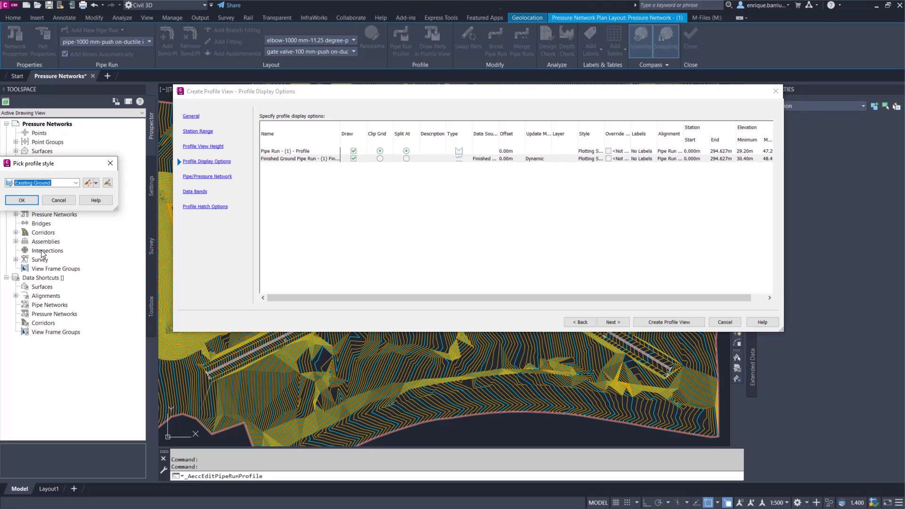
{"action": "left_click", "coordinate": [35, 204]}
Set the display style of the Pipe Run - (1) - Profile to Design Style LWT.
{"action": "left_click", "coordinate": [593, 151]}
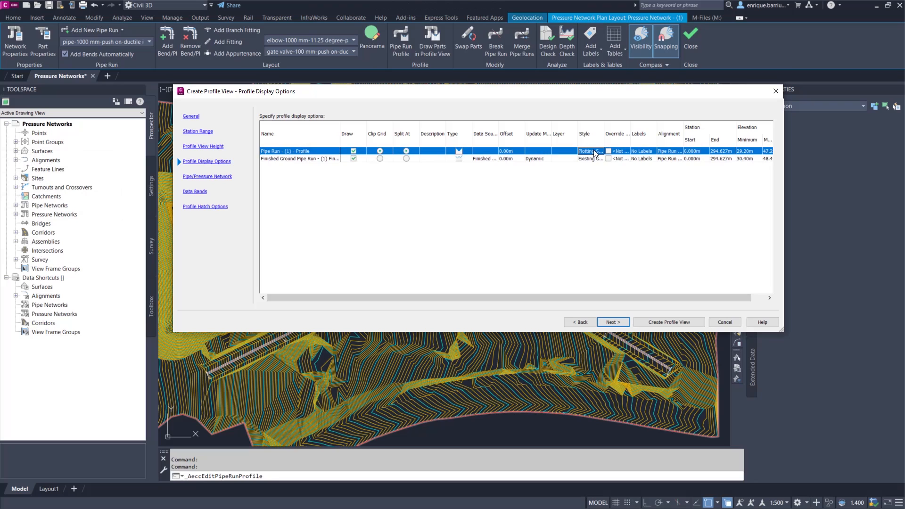
{"action": "left_click", "coordinate": [65, 184]}
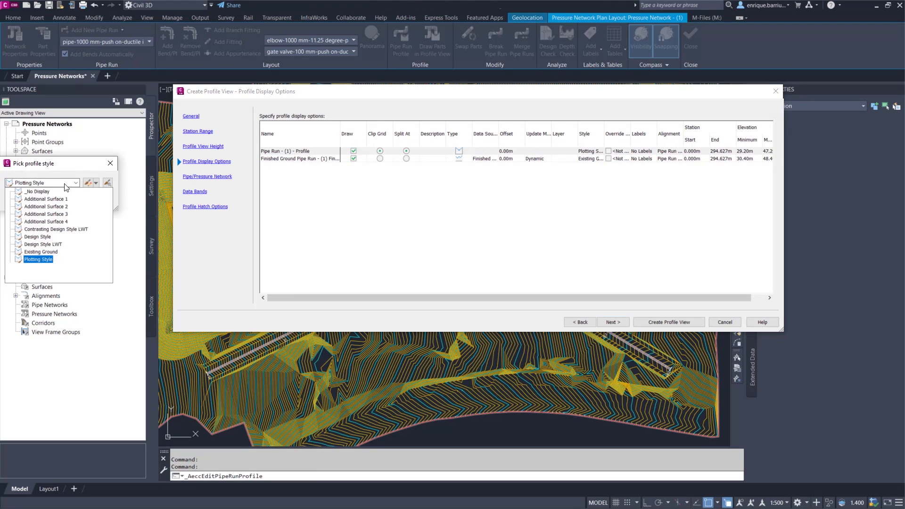
{"action": "left_click", "coordinate": [49, 244]}
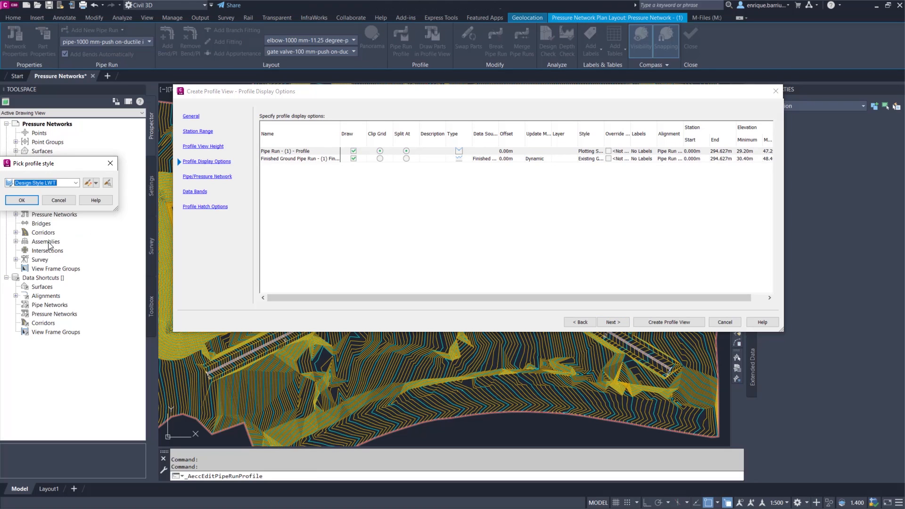
{"action": "left_click", "coordinate": [35, 203]}
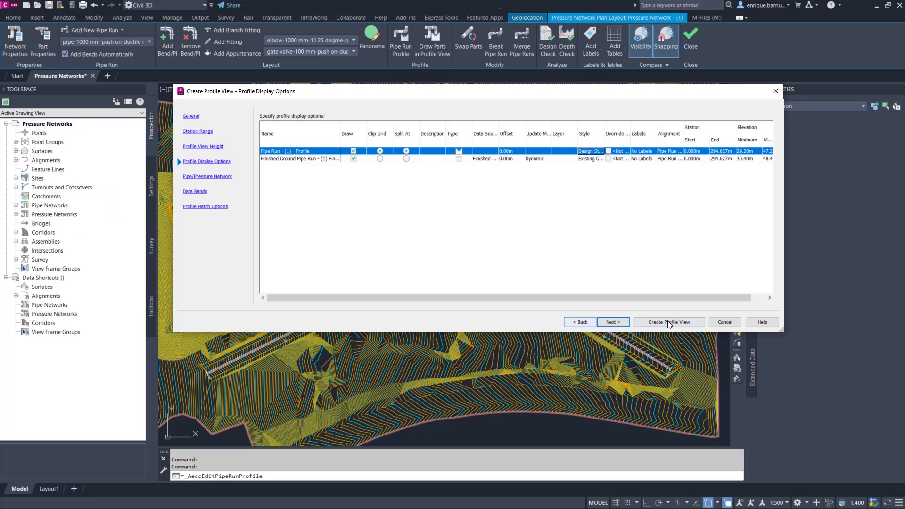
Create the profile view and place its origin in the empty area east of the site surface.
{"action": "left_click", "coordinate": [666, 322]}
{"action": "scroll", "coordinate": [326, 243], "scroll_direction": "down", "scroll_amount": 5}
{"action": "middle_click_drag", "start_coordinate": [326, 243], "coordinate": [319, 243]}
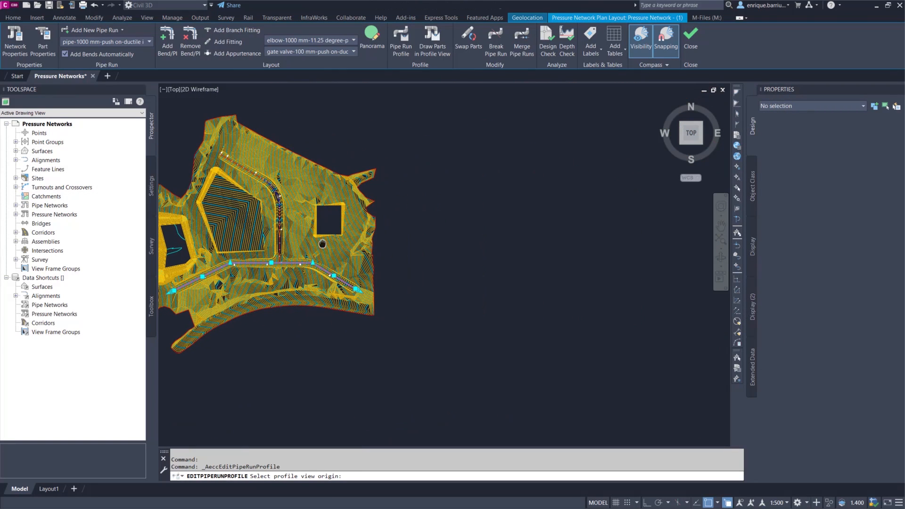
{"action": "left_click", "coordinate": [475, 264]}
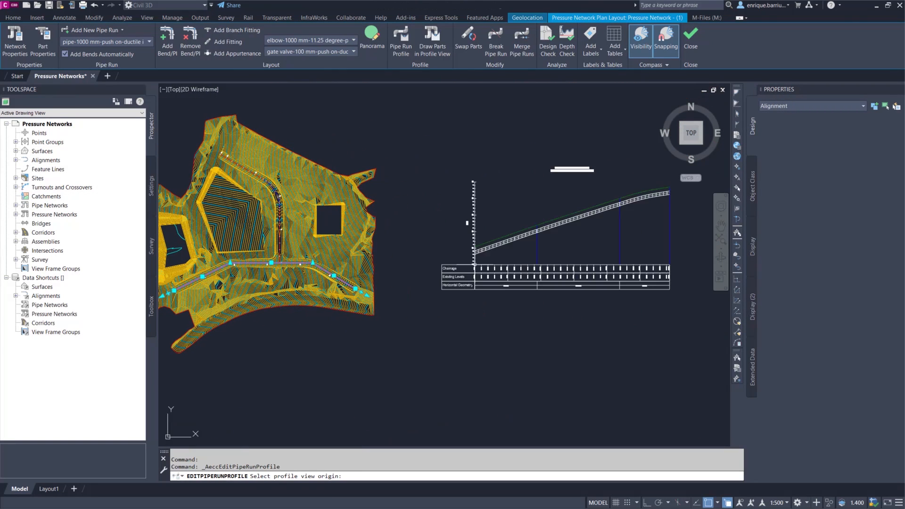
{"action": "scroll", "coordinate": [548, 252], "scroll_direction": "up", "scroll_amount": 2}
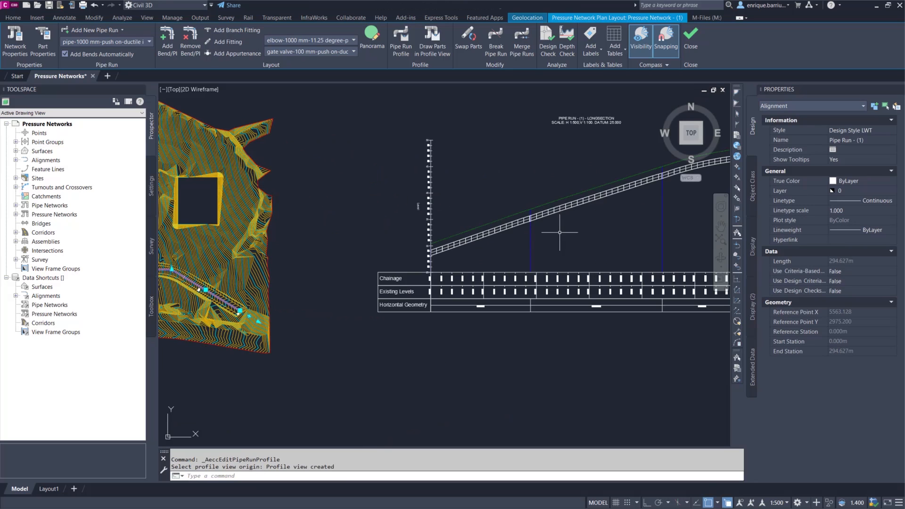
{"action": "scroll", "coordinate": [404, 278], "scroll_direction": "up", "scroll_amount": 2}
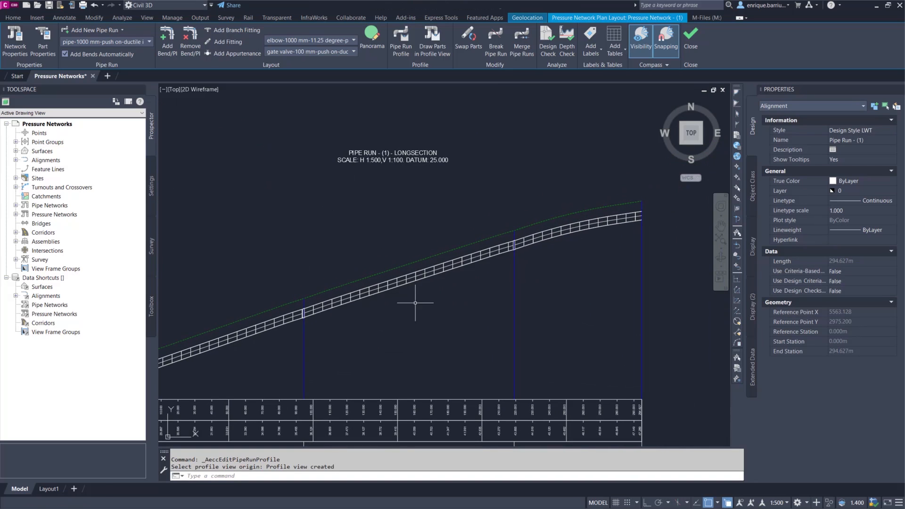
Select the pipe run profile and, with Ortho on, stretch one of its pipe joint vertices about 9.3 m straight down.
{"action": "left_click", "coordinate": [427, 276]}
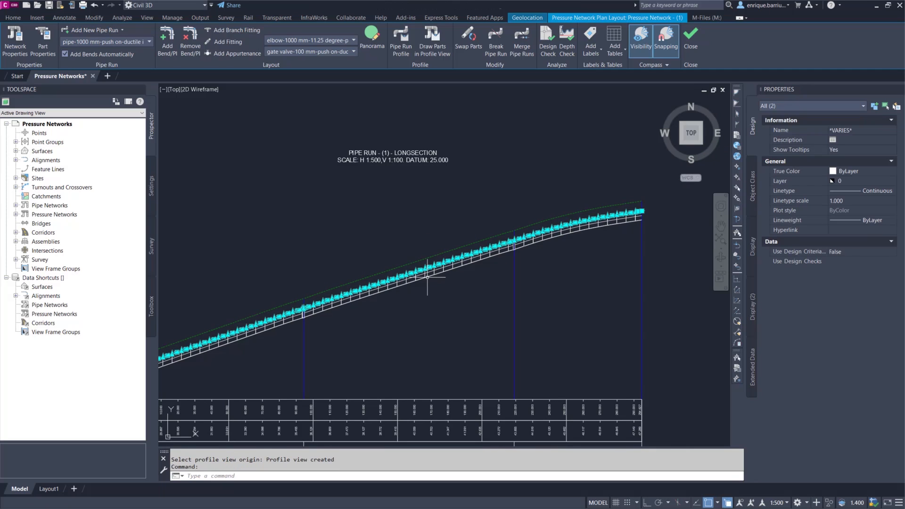
{"action": "scroll", "coordinate": [404, 299], "scroll_direction": "up", "scroll_amount": 5}
{"action": "scroll", "coordinate": [391, 313], "scroll_direction": "up", "scroll_amount": 3}
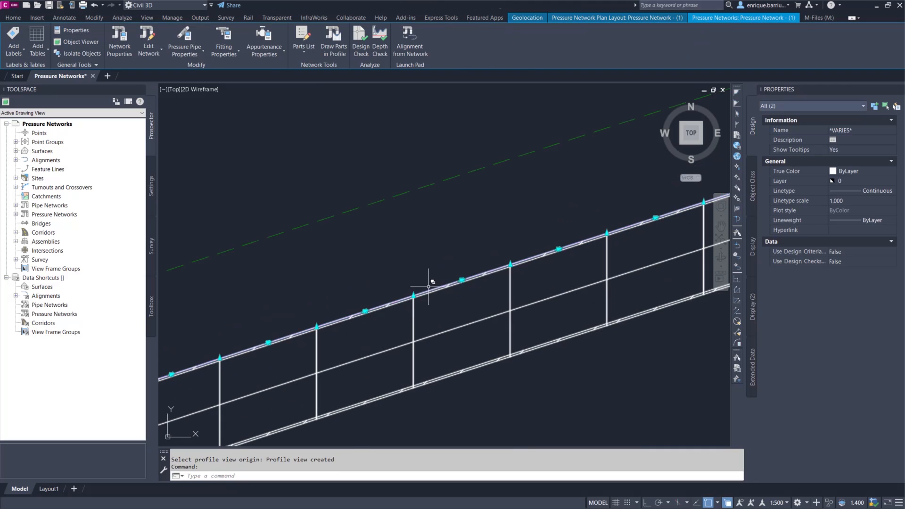
{"action": "mouse_move", "coordinate": [515, 309]}
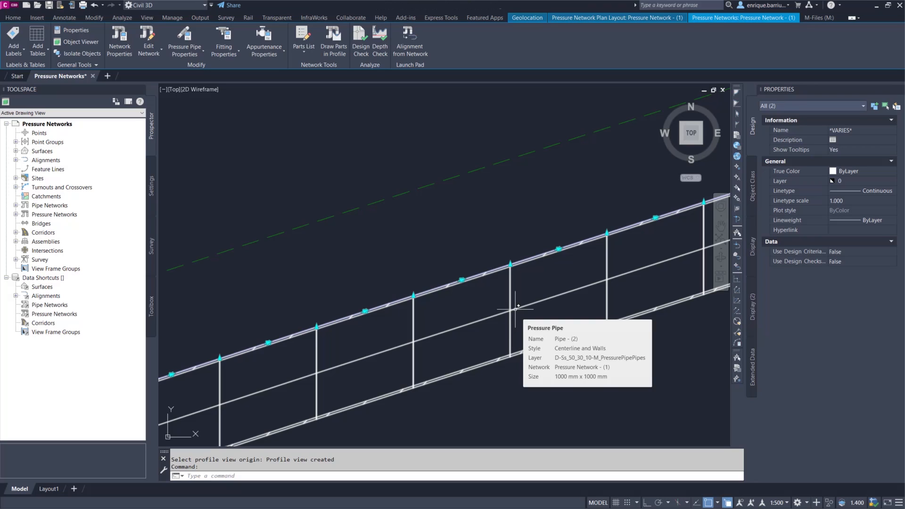
{"action": "middle_click_drag", "start_coordinate": [464, 327], "coordinate": [529, 221]}
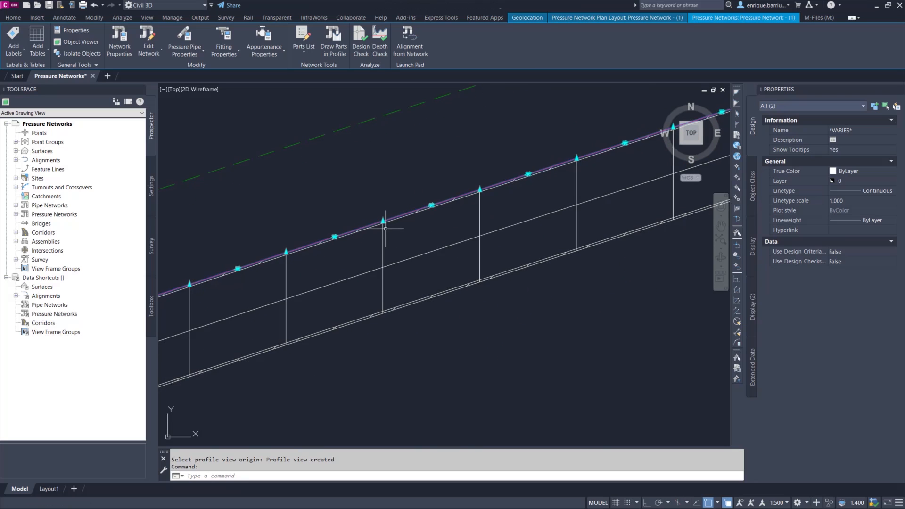
{"action": "left_click", "coordinate": [646, 502]}
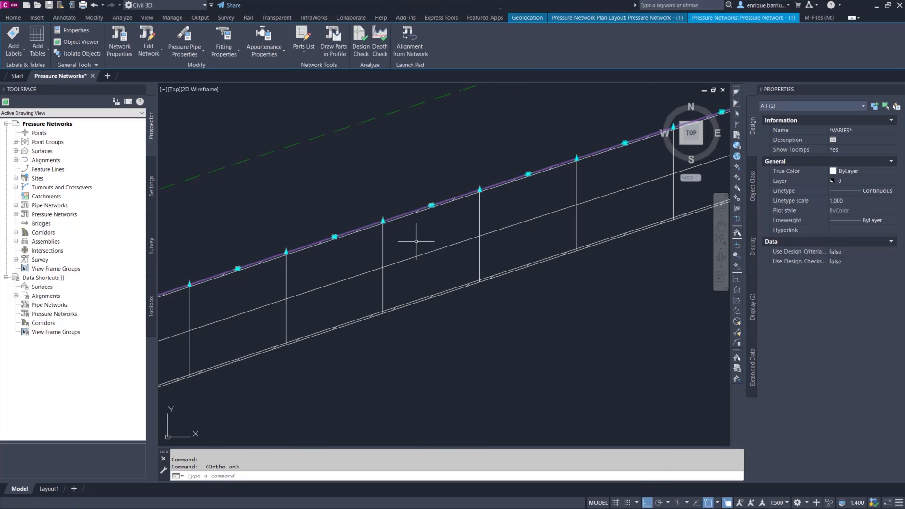
{"action": "left_click", "coordinate": [382, 220]}
{"action": "middle_click_drag", "start_coordinate": [362, 368], "coordinate": [373, 222]}
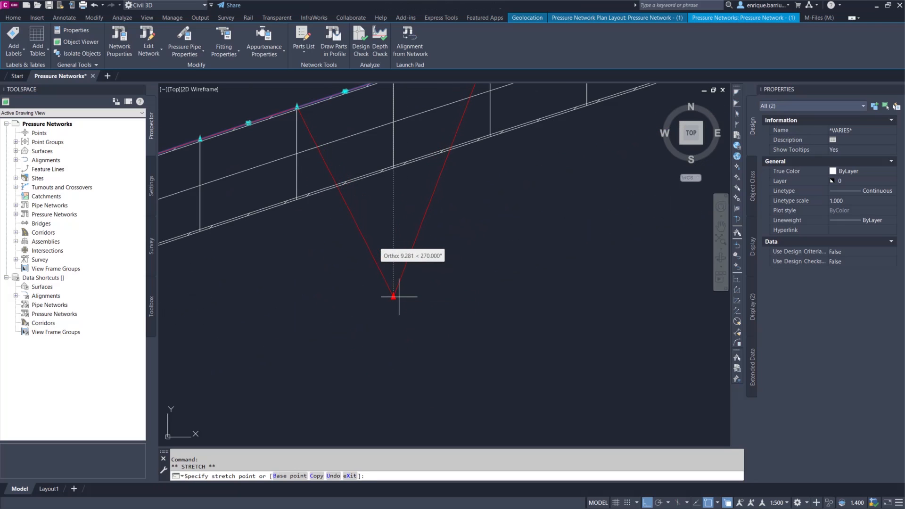
{"action": "left_click", "coordinate": [398, 297]}
Stretch the adjacent uphill vertex straight down to nearly the same level, forming an almost flat pipe length.
{"action": "scroll", "coordinate": [483, 183], "scroll_direction": "down", "scroll_amount": 2}
{"action": "middle_click_drag", "start_coordinate": [483, 184], "coordinate": [370, 248]}
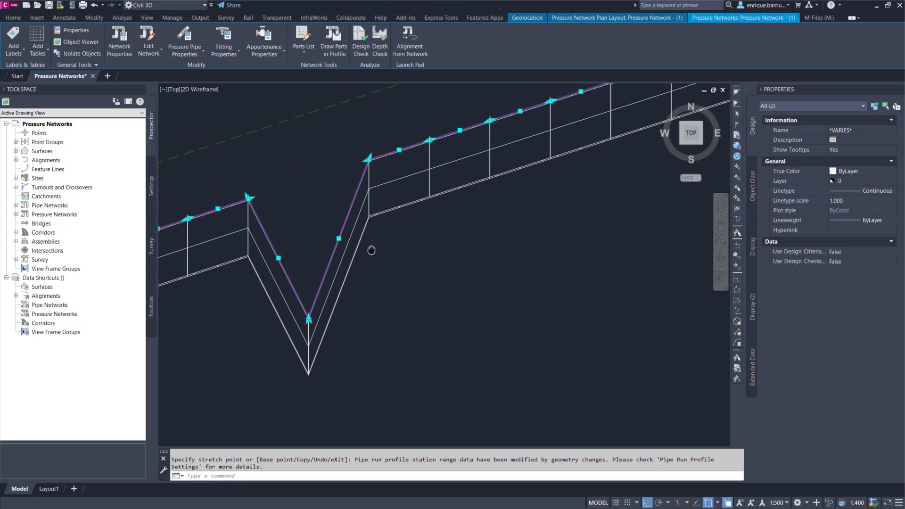
{"action": "left_click", "coordinate": [367, 157]}
{"action": "left_click", "coordinate": [368, 315]}
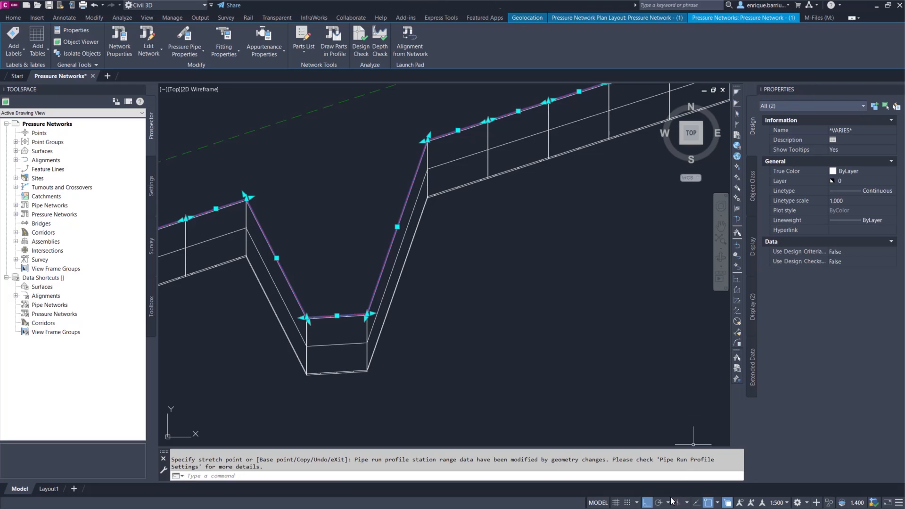
Turn off Ortho and object snap, and stretch the following uphill vertex freely down and away from the lowered section.
{"action": "left_click", "coordinate": [646, 502]}
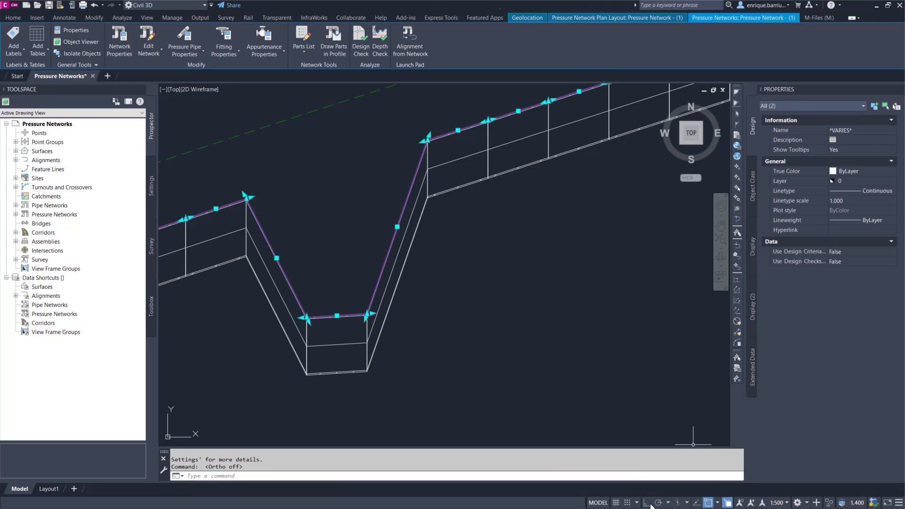
{"action": "left_click", "coordinate": [708, 502]}
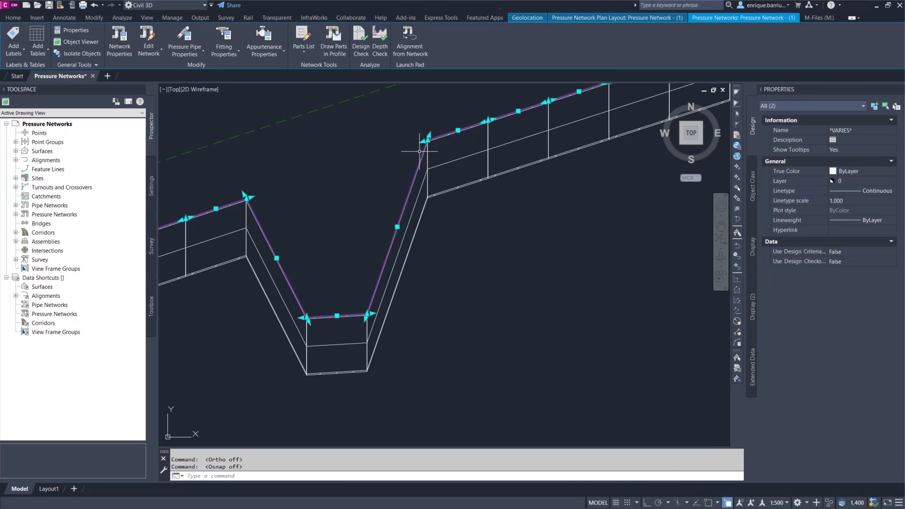
{"action": "left_click", "coordinate": [427, 140]}
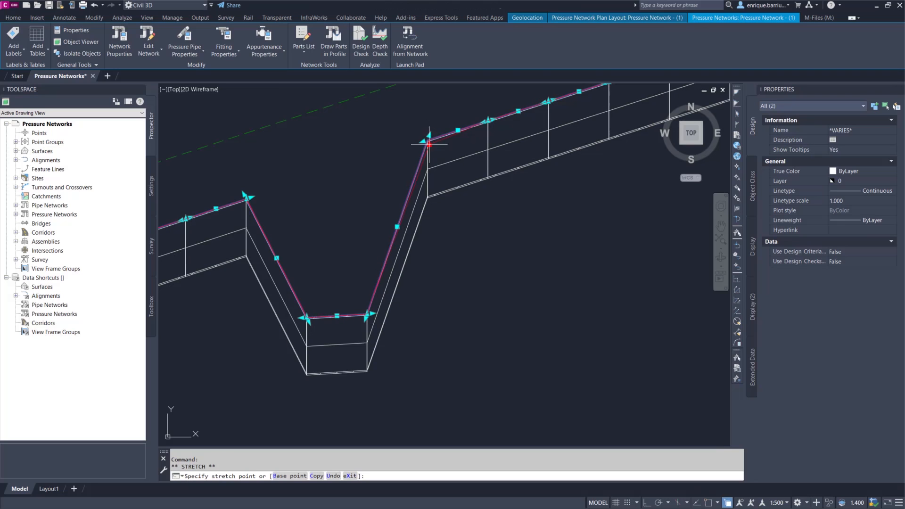
{"action": "left_click", "coordinate": [472, 278]}
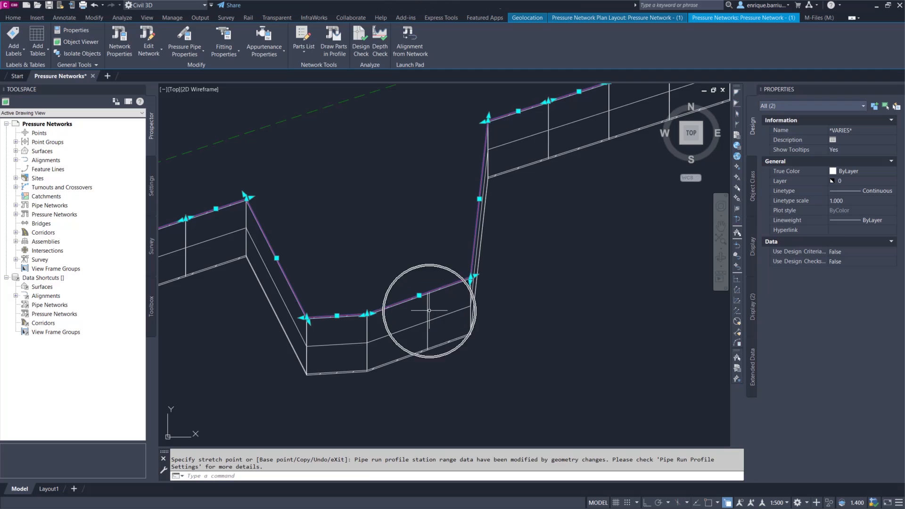
Edit the finished ground profile's Existing Ground style so Point of Vertical Intersection uses the XCross marker, and apply it to the profile.
{"action": "middle_click_drag", "start_coordinate": [373, 199], "coordinate": [689, 180]}
{"action": "middle_click_drag", "start_coordinate": [358, 372], "coordinate": [445, 352]}
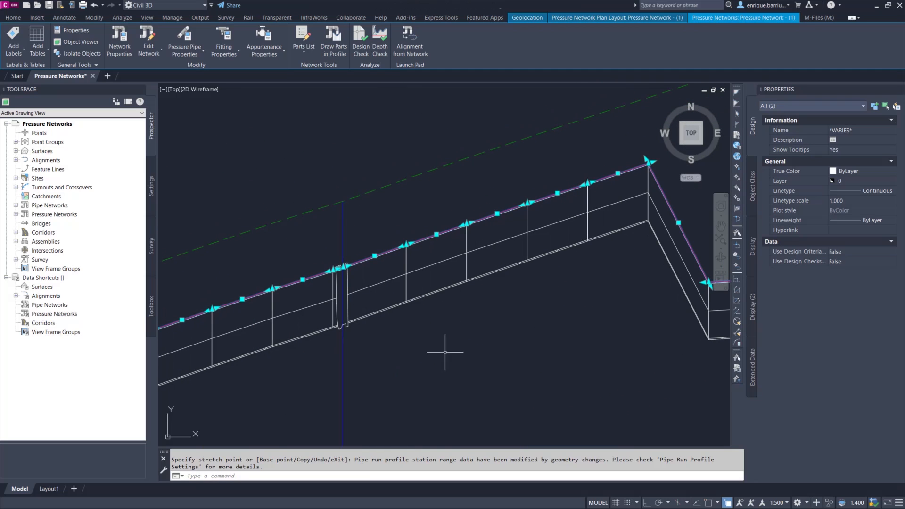
{"action": "key", "text": "Escape"}
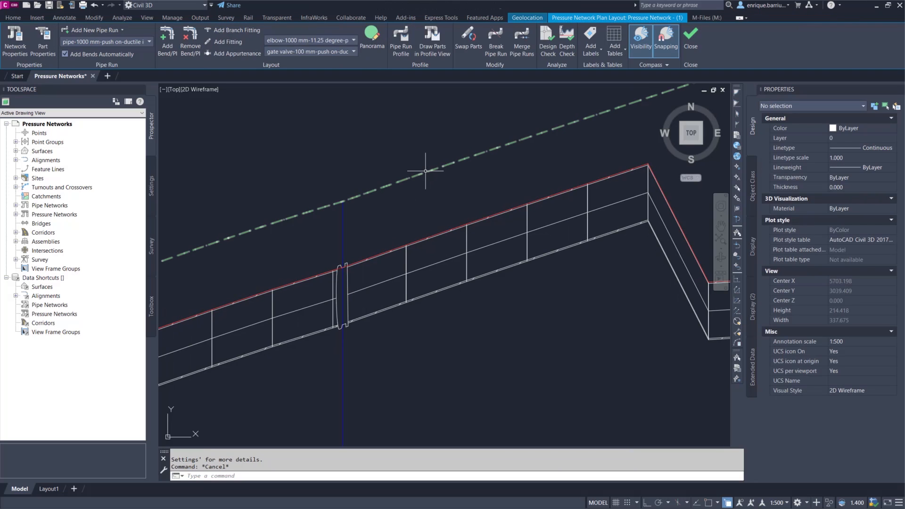
{"action": "left_click", "coordinate": [426, 169]}
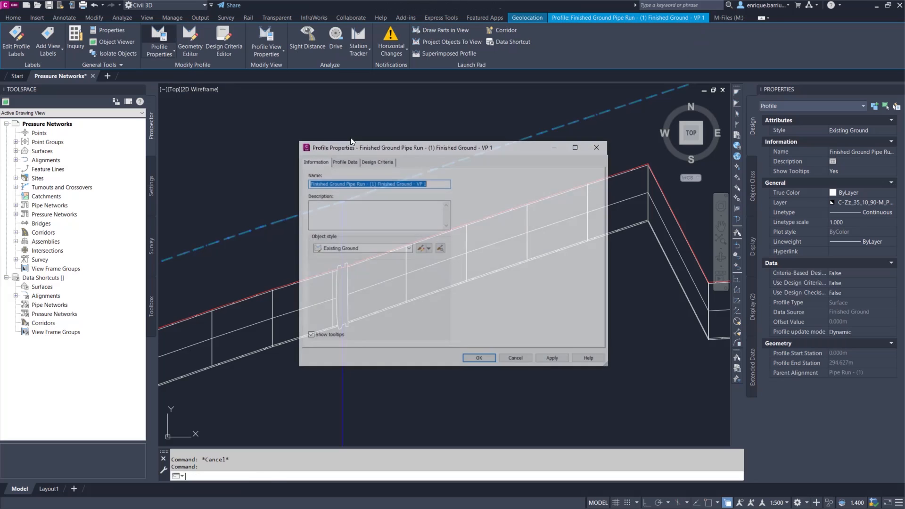
{"action": "left_click", "coordinate": [418, 248]}
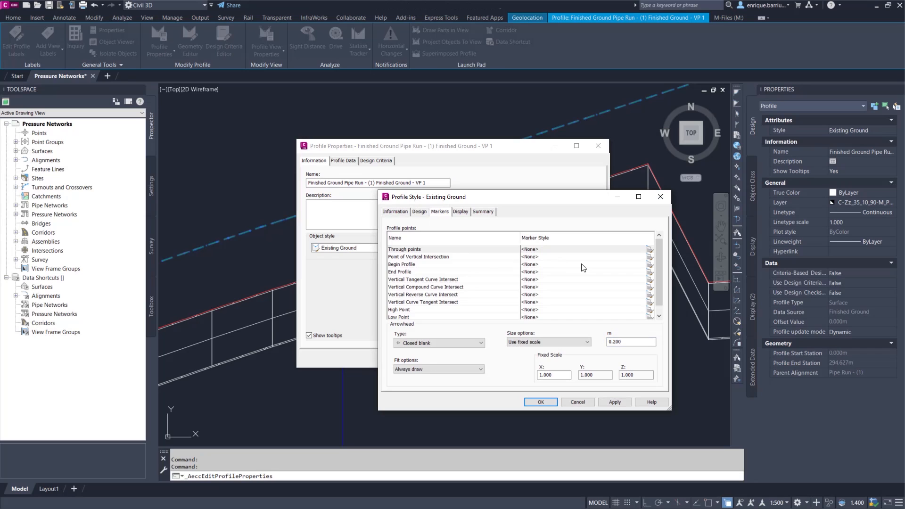
{"action": "left_click", "coordinate": [582, 257]}
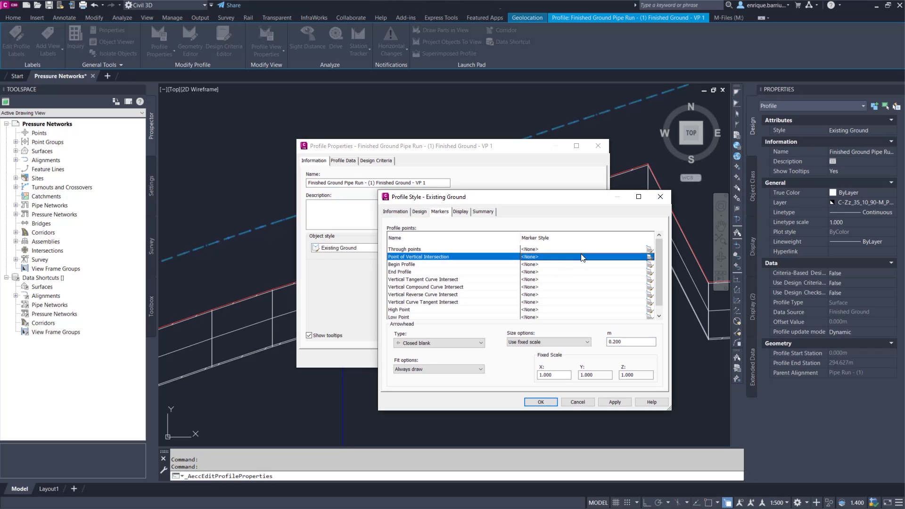
{"action": "left_click", "coordinate": [649, 257]}
{"action": "left_click", "coordinate": [77, 183]}
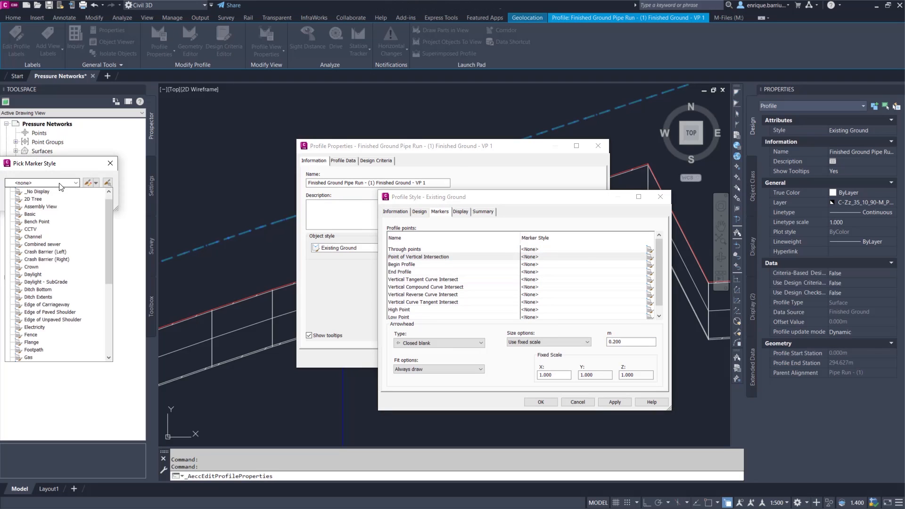
{"action": "left_click_drag", "start_coordinate": [109, 211], "coordinate": [107, 295]}
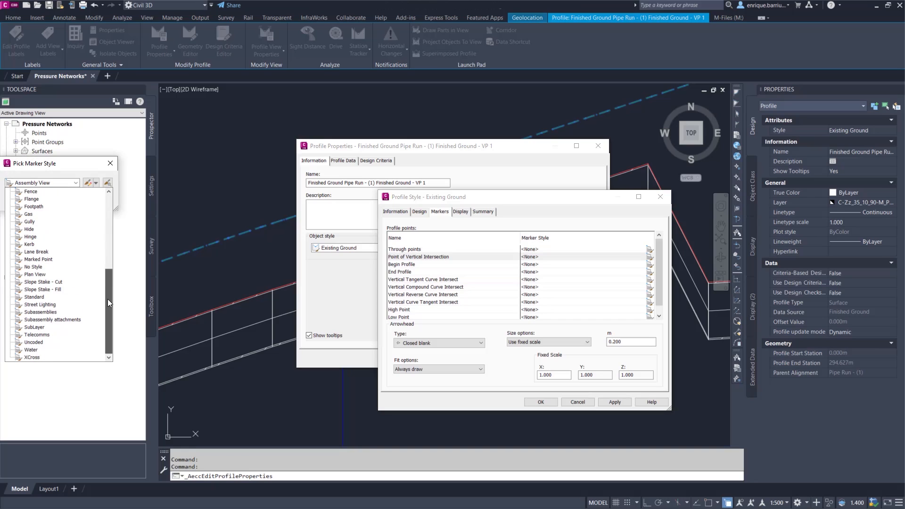
{"action": "left_click", "coordinate": [37, 357]}
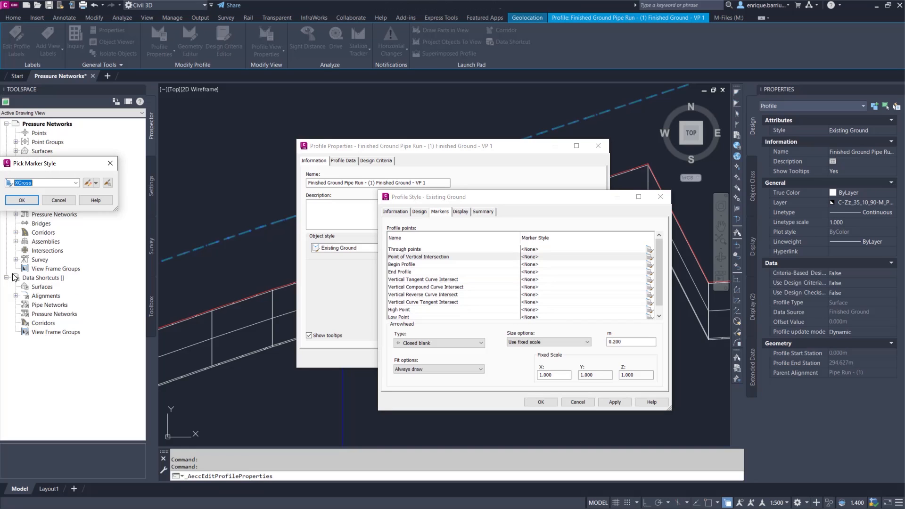
{"action": "left_click", "coordinate": [22, 201]}
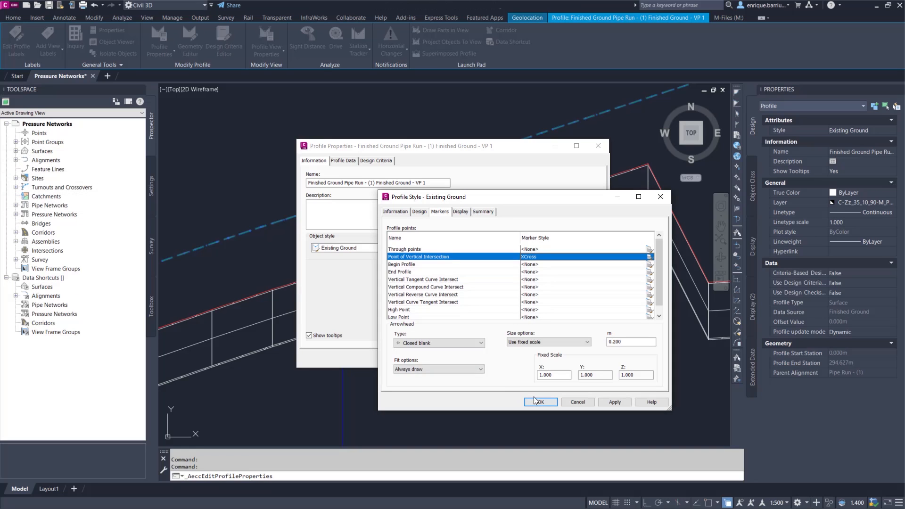
{"action": "left_click", "coordinate": [537, 401]}
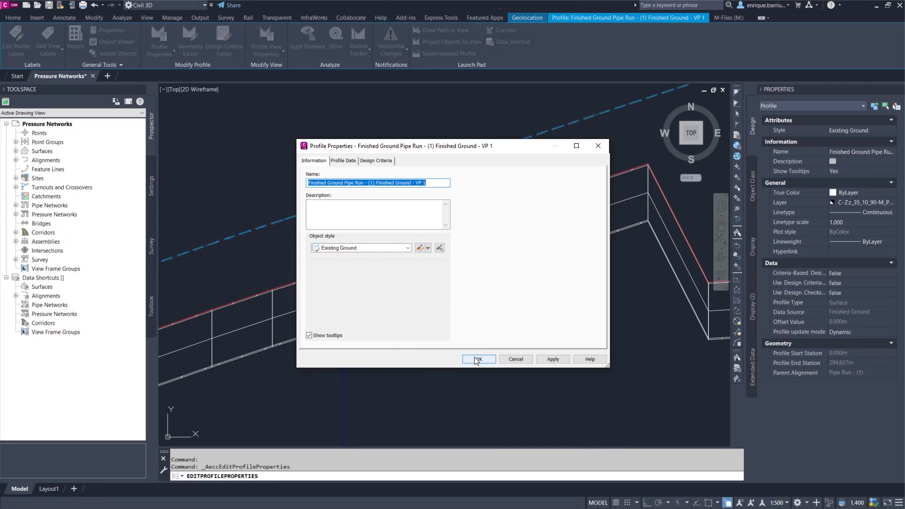
{"action": "left_click", "coordinate": [477, 359]}
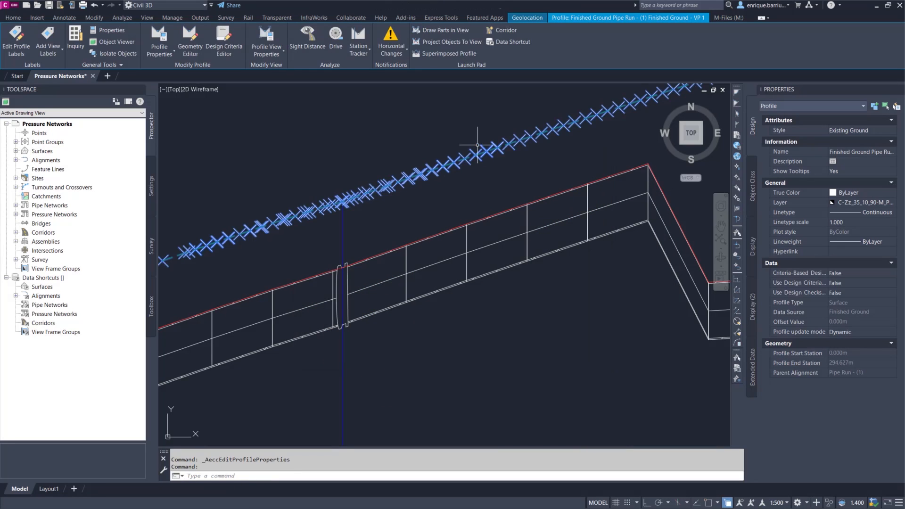
Remove the station range override around the lowered section from the pipe run profile settings and apply the update.
{"action": "left_click", "coordinate": [466, 241]}
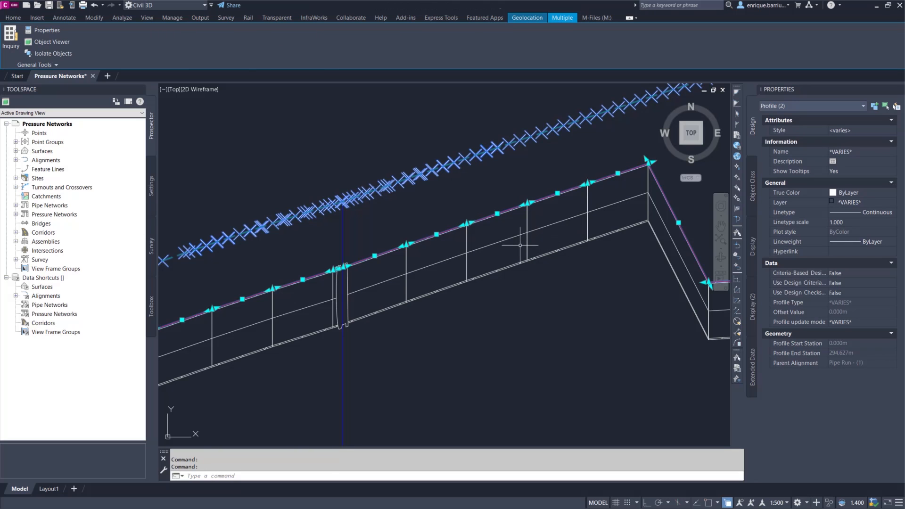
{"action": "key", "text": "Escape"}
{"action": "scroll", "coordinate": [537, 266], "scroll_direction": "down", "scroll_amount": 5}
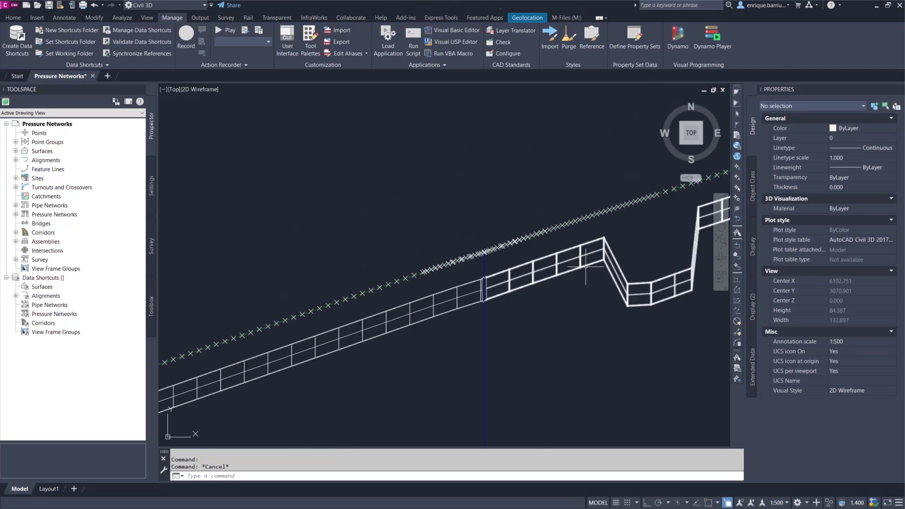
{"action": "middle_click_drag", "start_coordinate": [542, 260], "coordinate": [461, 292]}
{"action": "scroll", "coordinate": [462, 292], "scroll_direction": "up", "scroll_amount": 2}
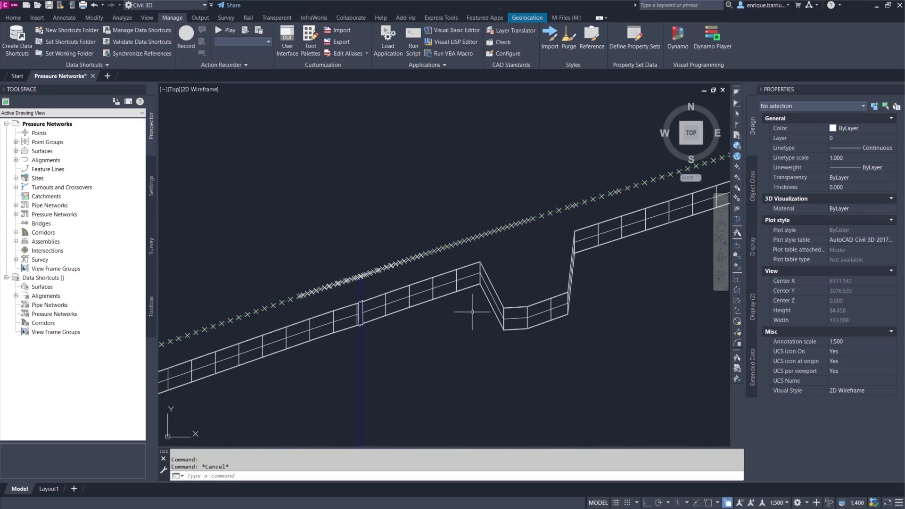
{"action": "left_click", "coordinate": [527, 317]}
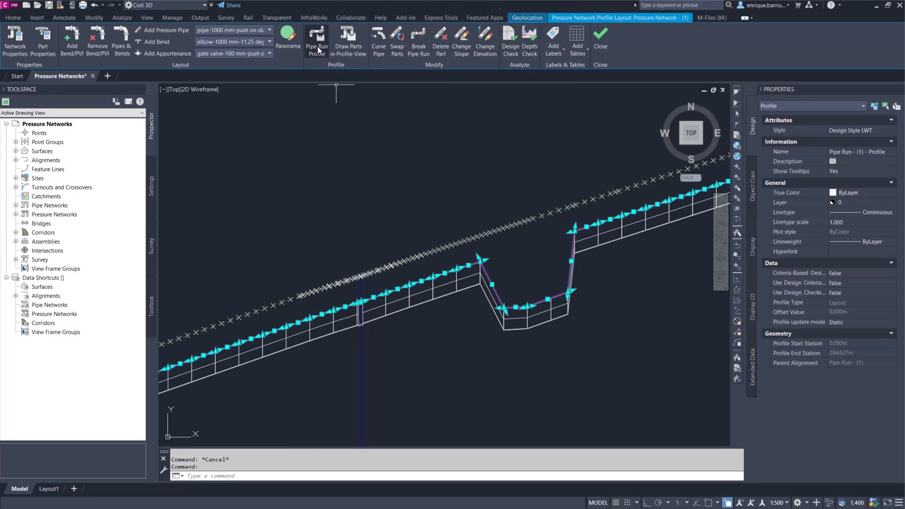
{"action": "left_click", "coordinate": [318, 46]}
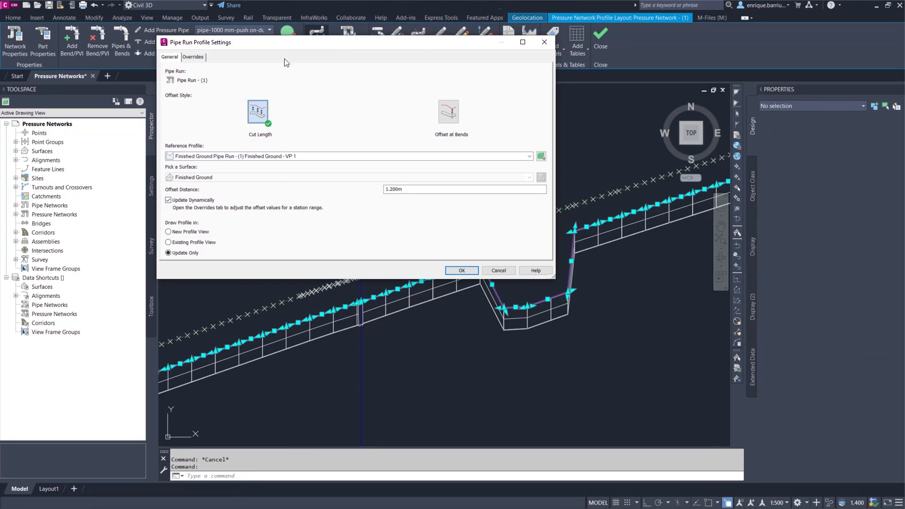
{"action": "left_click", "coordinate": [194, 57]}
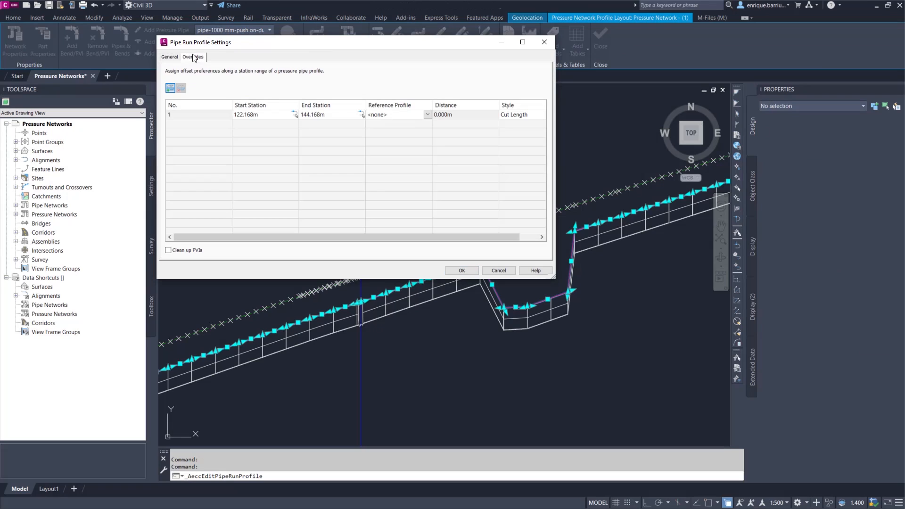
{"action": "left_click", "coordinate": [196, 115]}
{"action": "left_click_drag", "start_coordinate": [350, 49], "coordinate": [241, 43]}
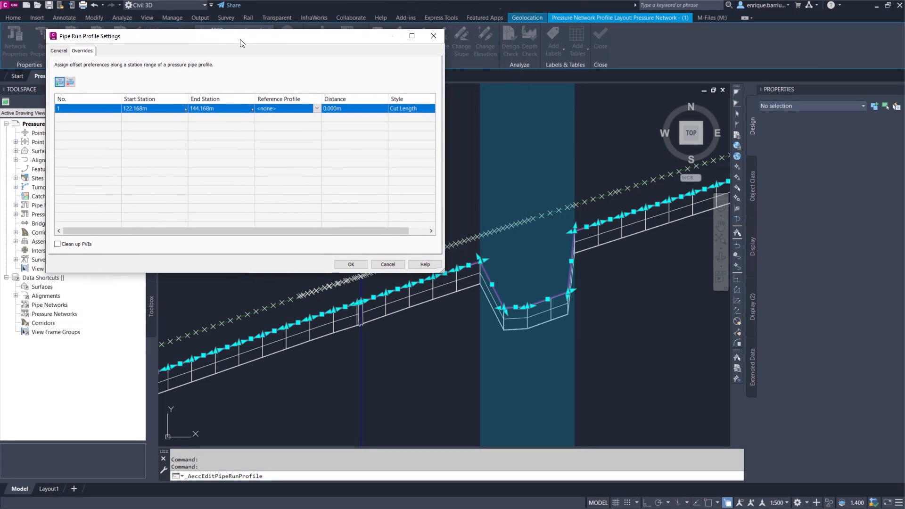
{"action": "left_click", "coordinate": [70, 82]}
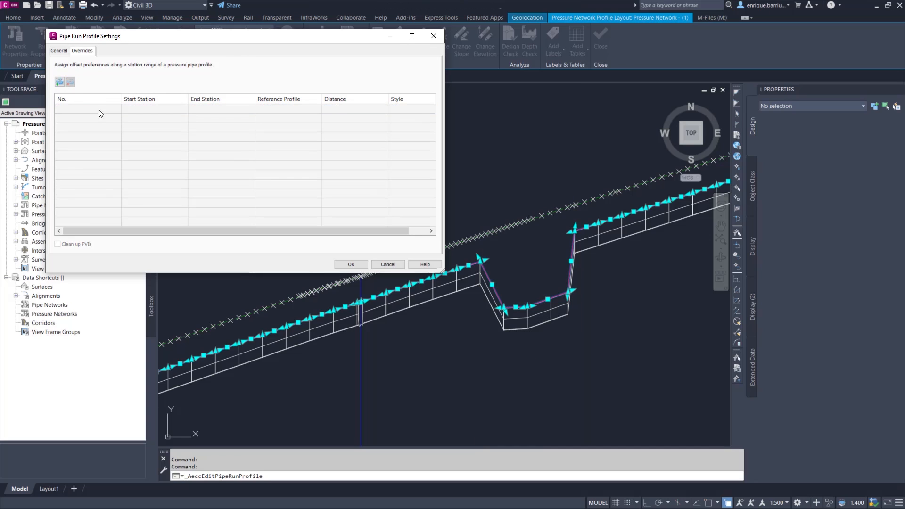
{"action": "left_click", "coordinate": [362, 265]}
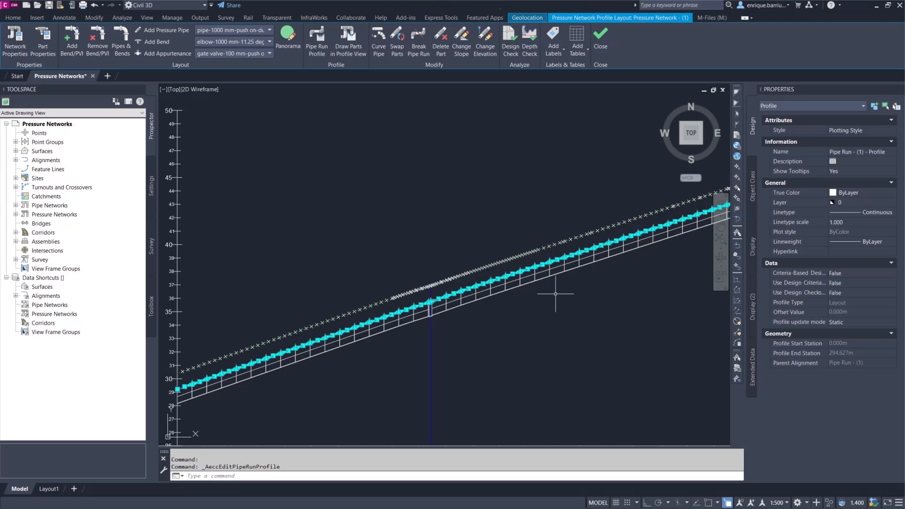
Create a layout profile in the pipe run's profile view with the Design Style LWT style and no profile label set.
{"action": "mouse_move", "coordinate": [556, 286]}
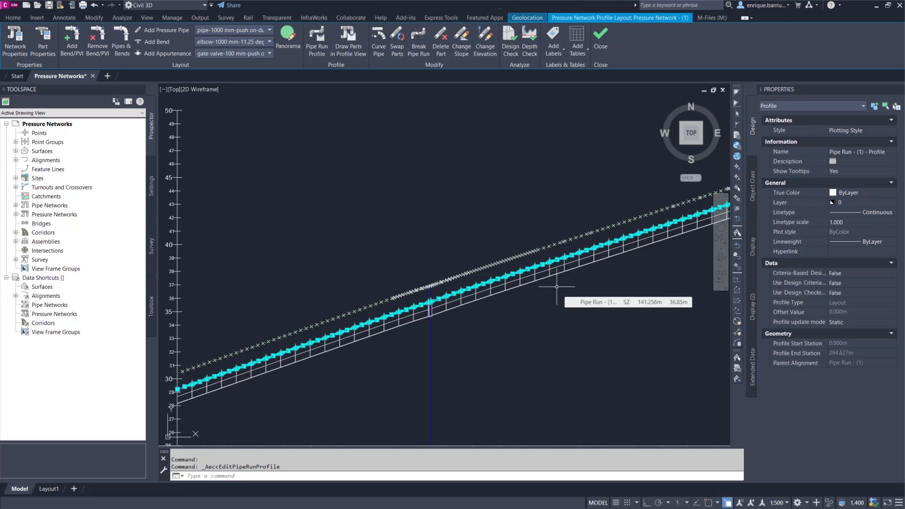
{"action": "scroll", "coordinate": [553, 285], "scroll_direction": "up", "scroll_amount": 1}
{"action": "middle_click_drag", "start_coordinate": [547, 296], "coordinate": [456, 334]}
{"action": "scroll", "coordinate": [406, 243], "scroll_direction": "down", "scroll_amount": 5}
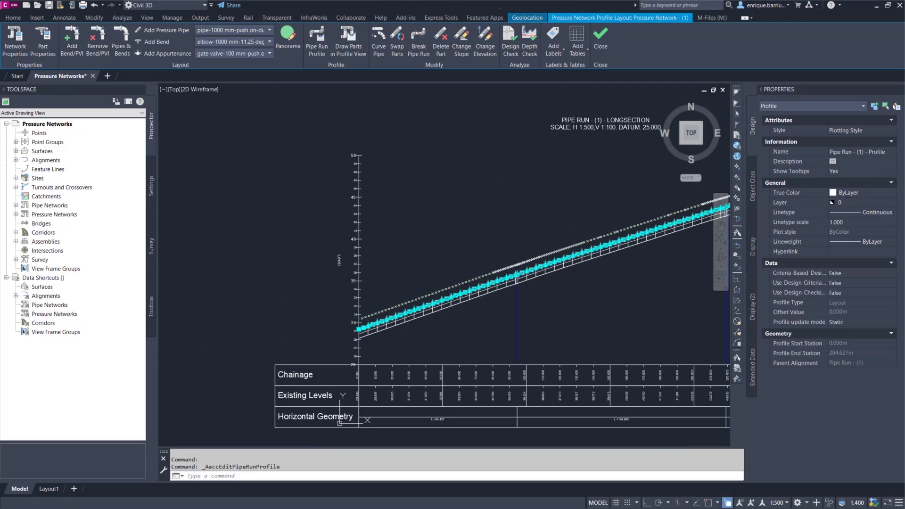
{"action": "key", "text": "Escape"}
{"action": "key", "text": "Escape"}
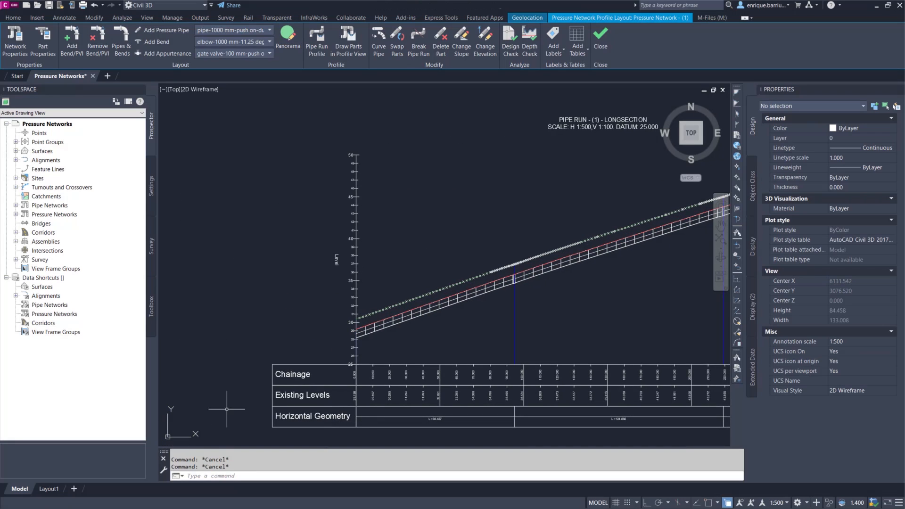
{"action": "left_click", "coordinate": [307, 364]}
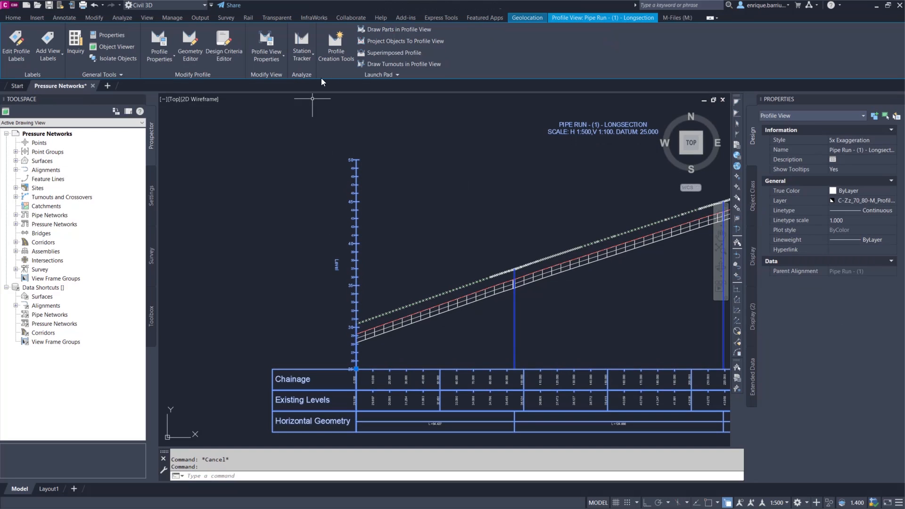
{"action": "left_click", "coordinate": [341, 45]}
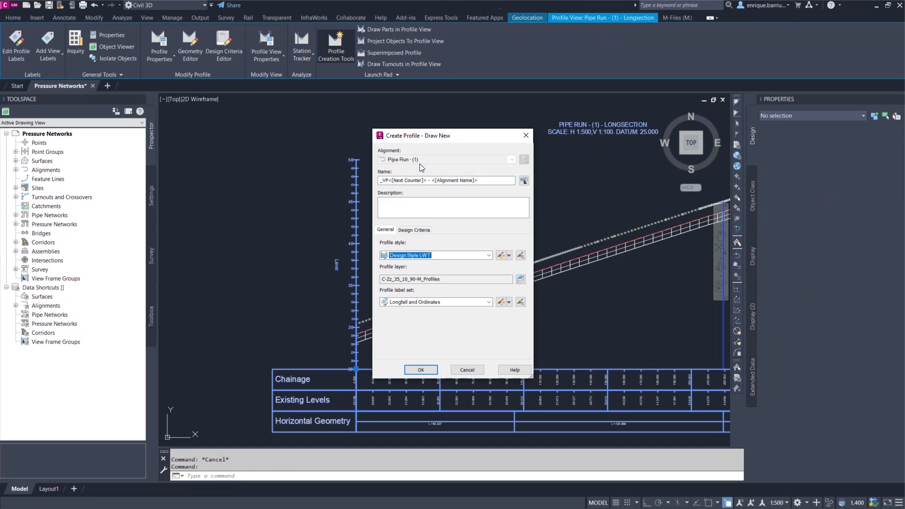
{"action": "left_click", "coordinate": [488, 302]}
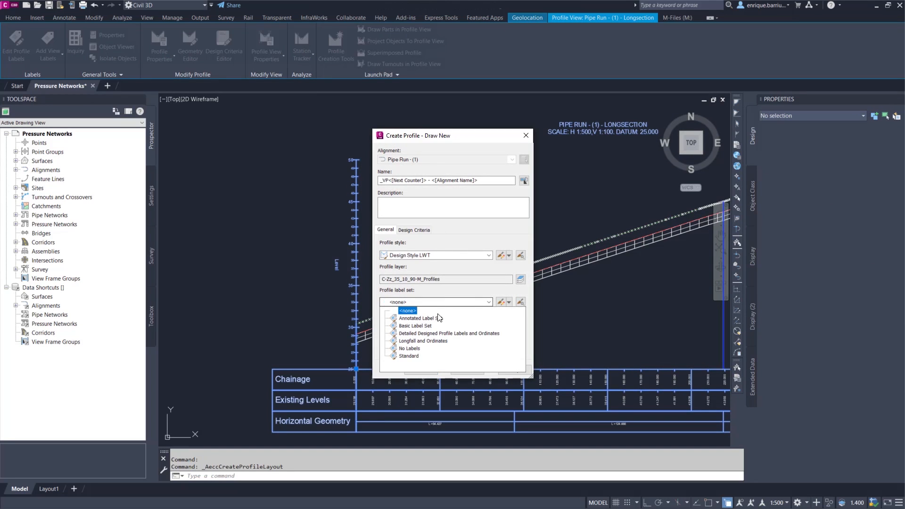
{"action": "left_click", "coordinate": [408, 311]}
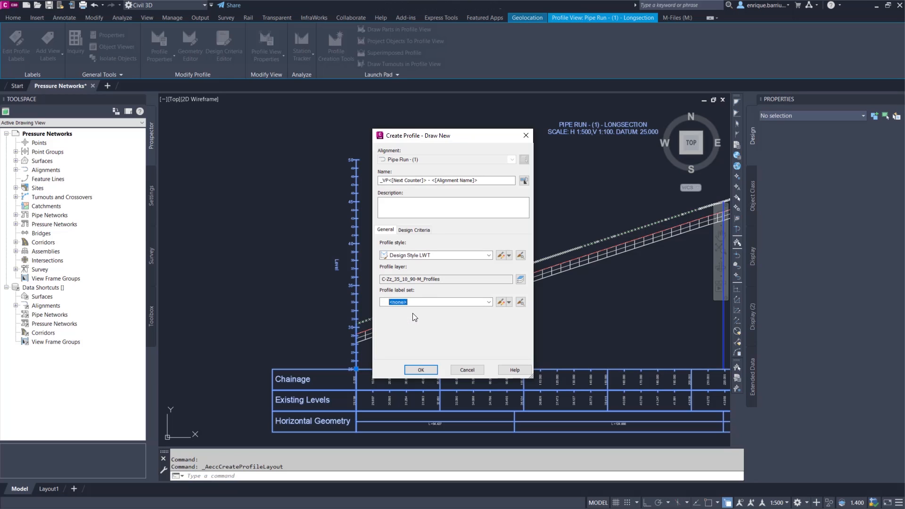
{"action": "left_click", "coordinate": [424, 368]}
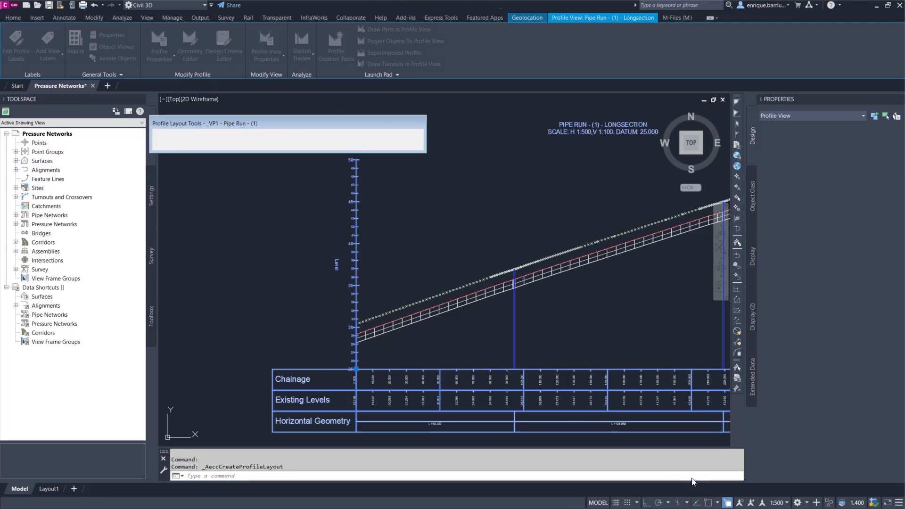
Turn on object snap and draw the layout profile's first tangent from a vertex on the pipe run profile down below the pipe.
{"action": "left_click", "coordinate": [711, 503]}
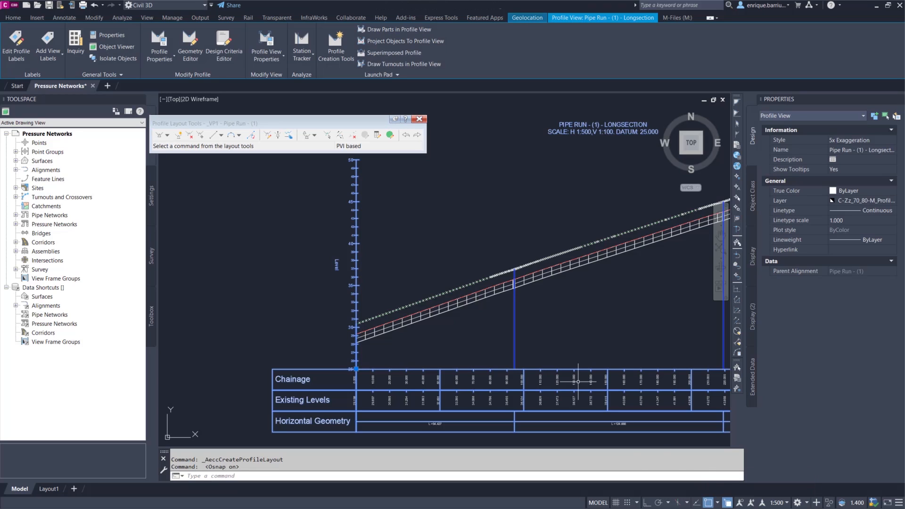
{"action": "left_click", "coordinate": [167, 136]}
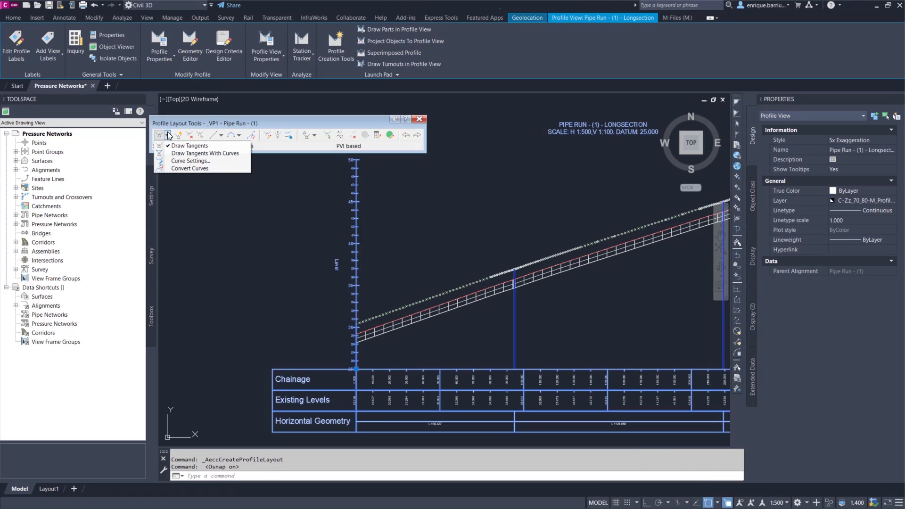
{"action": "left_click", "coordinate": [188, 146]}
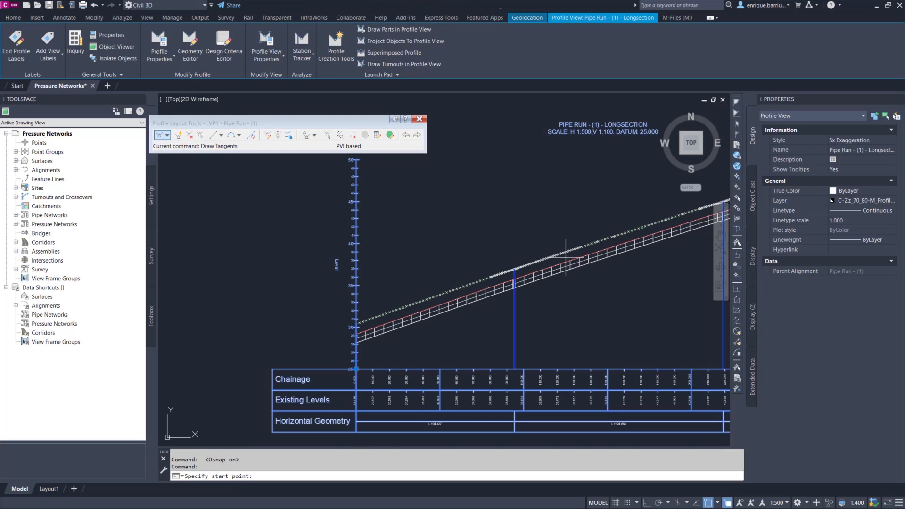
{"action": "scroll", "coordinate": [565, 258], "scroll_direction": "up", "scroll_amount": 5}
{"action": "scroll", "coordinate": [556, 282], "scroll_direction": "up", "scroll_amount": 6}
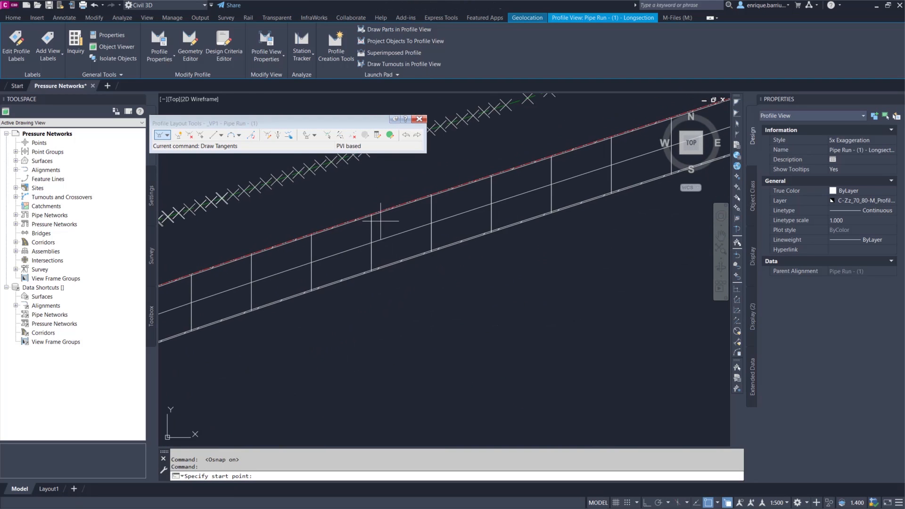
{"action": "left_click", "coordinate": [333, 258]}
{"action": "scroll", "coordinate": [414, 309], "scroll_direction": "down", "scroll_amount": 6}
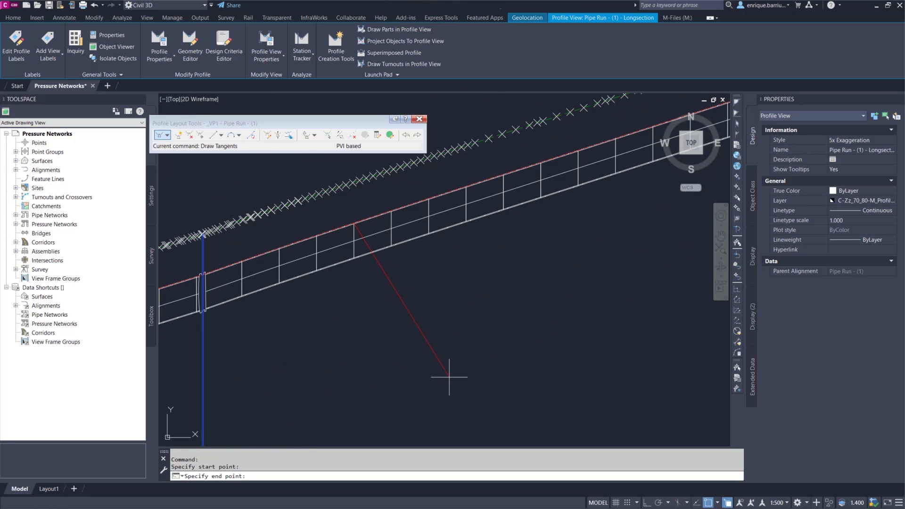
{"action": "left_click", "coordinate": [457, 396]}
{"action": "middle_click_drag", "start_coordinate": [456, 397], "coordinate": [288, 351]}
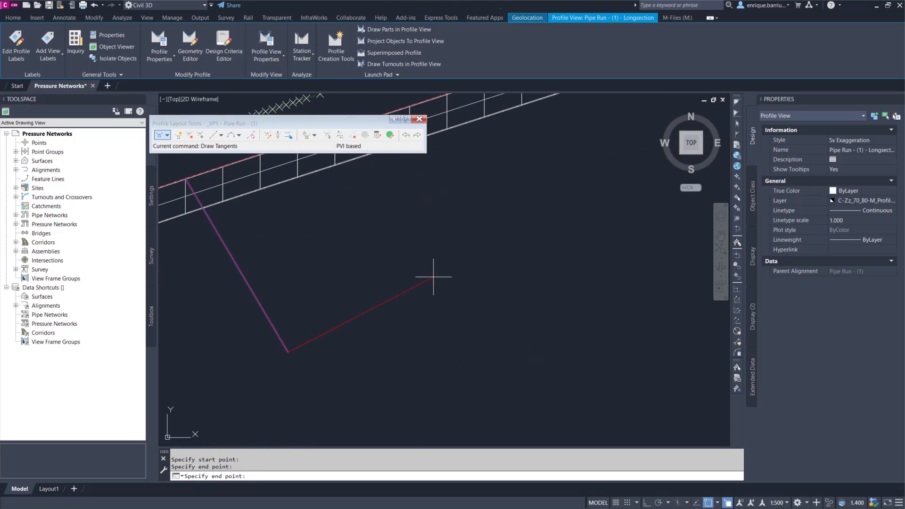
Add the dip's gently rising base tangent and a steep tangent back up to a pipe run profile vertex, and close the layout tools.
{"action": "left_click", "coordinate": [510, 293]}
{"action": "scroll", "coordinate": [457, 336], "scroll_direction": "up", "scroll_amount": 3}
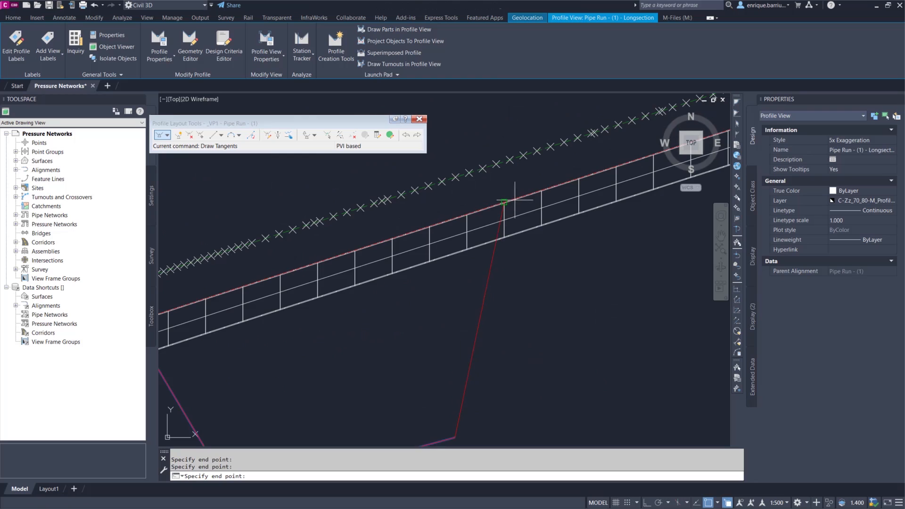
{"action": "scroll", "coordinate": [493, 206], "scroll_direction": "up", "scroll_amount": 2}
{"action": "left_click", "coordinate": [442, 222]}
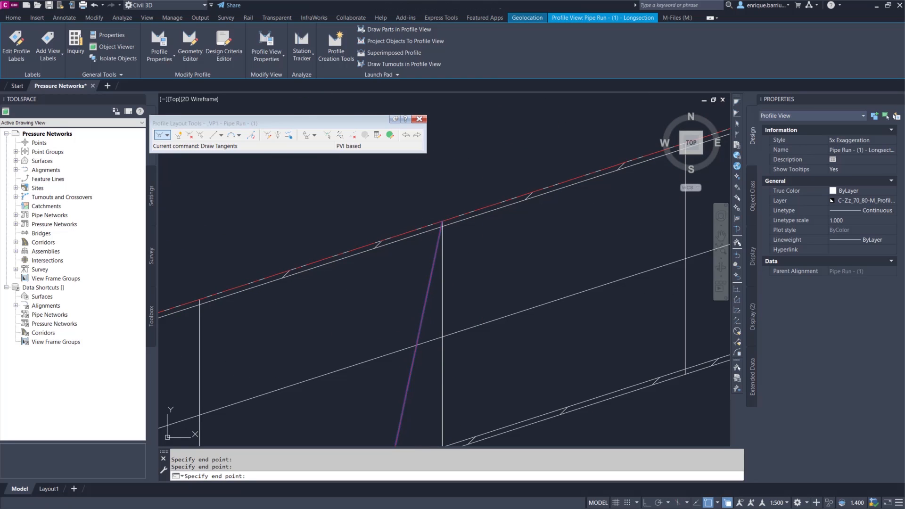
{"action": "key", "text": "Escape"}
{"action": "key", "text": "Escape"}
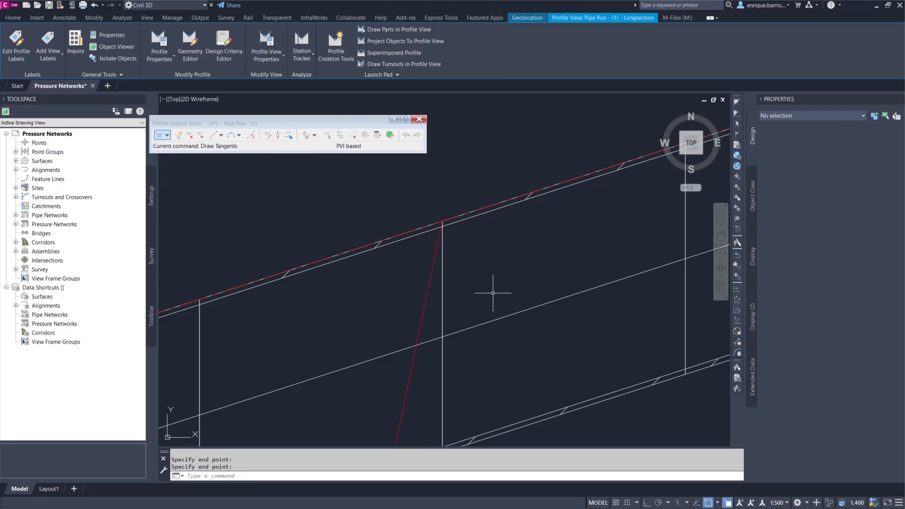
{"action": "scroll", "coordinate": [419, 250], "scroll_direction": "down", "scroll_amount": 6}
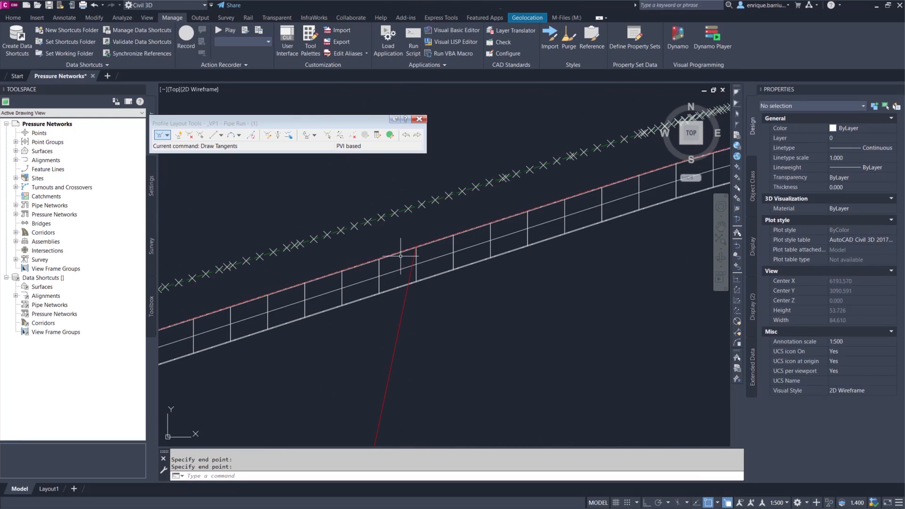
{"action": "middle_click_drag", "start_coordinate": [398, 294], "coordinate": [468, 266]}
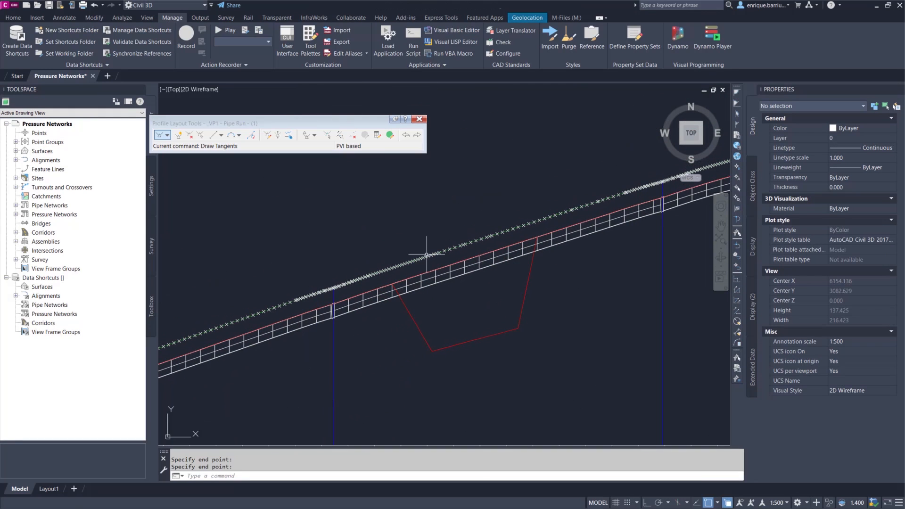
{"action": "left_click", "coordinate": [419, 118]}
{"action": "key", "text": "Escape"}
{"action": "key", "text": "Escape"}
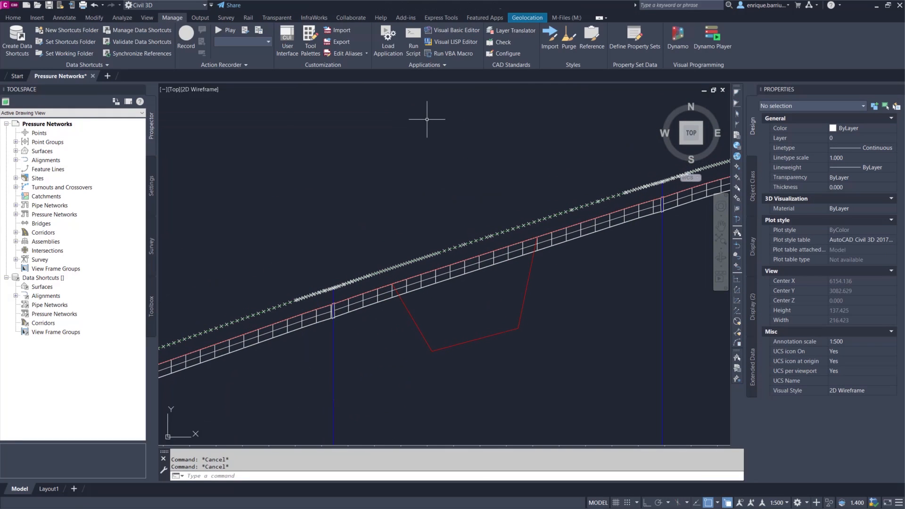
Add an override to the pipe run profile settings, picking its start station at the dip's first vertex, 116.668 m.
{"action": "left_click", "coordinate": [570, 241]}
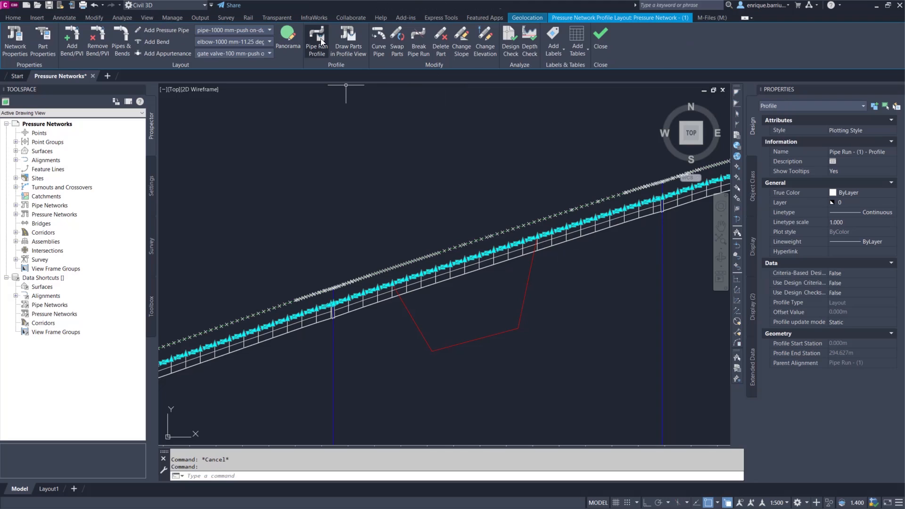
{"action": "left_click", "coordinate": [321, 38]}
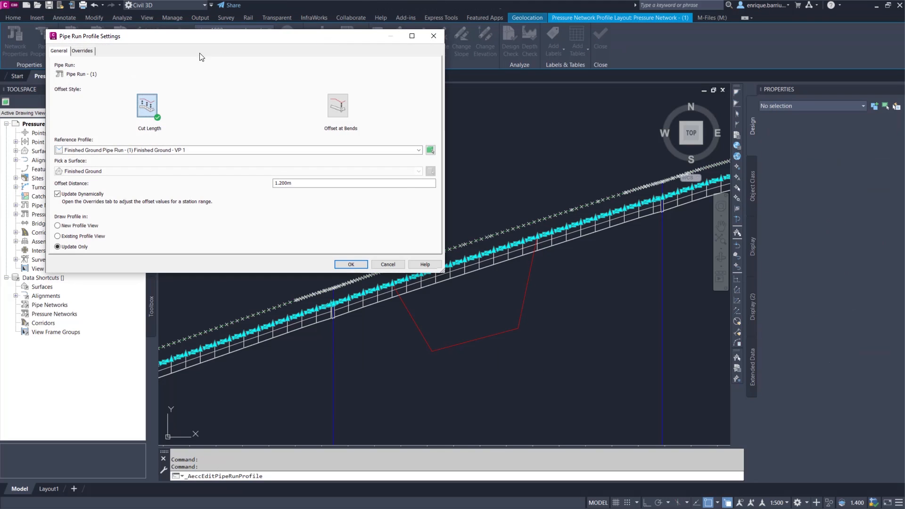
{"action": "left_click", "coordinate": [87, 52]}
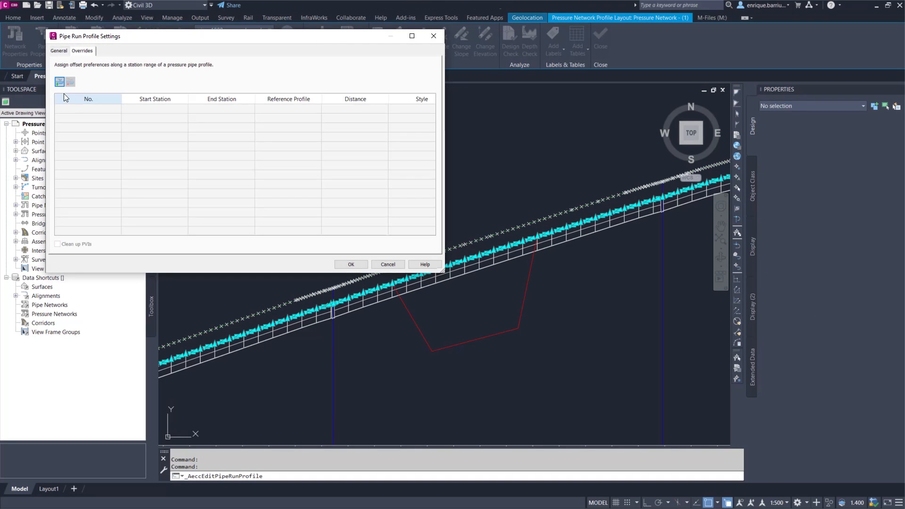
{"action": "left_click", "coordinate": [60, 82]}
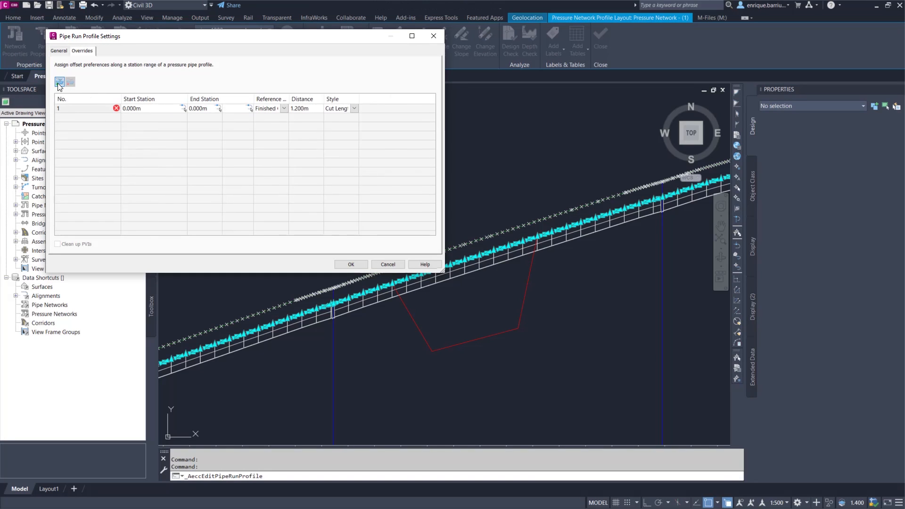
{"action": "left_click", "coordinate": [184, 110]}
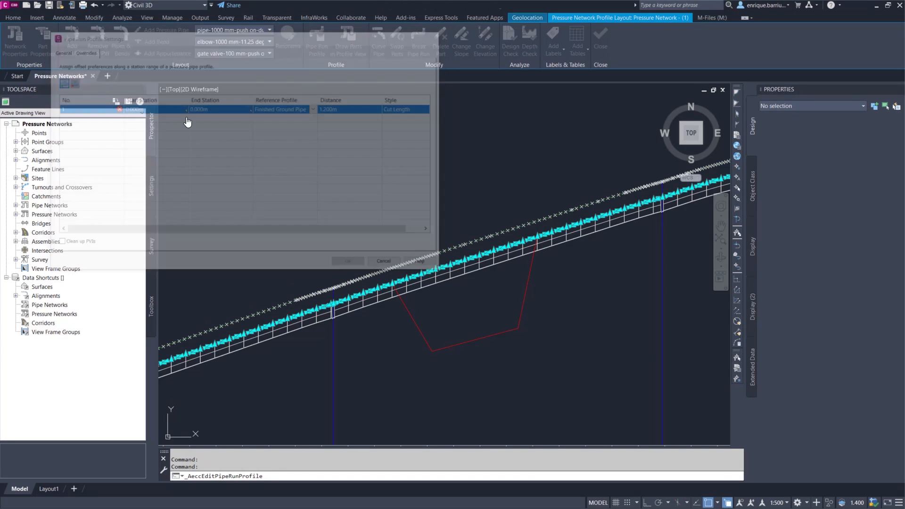
{"action": "scroll", "coordinate": [387, 279], "scroll_direction": "up", "scroll_amount": 5}
{"action": "scroll", "coordinate": [387, 280], "scroll_direction": "up", "scroll_amount": 2}
{"action": "scroll", "coordinate": [519, 216], "scroll_direction": "up", "scroll_amount": 3}
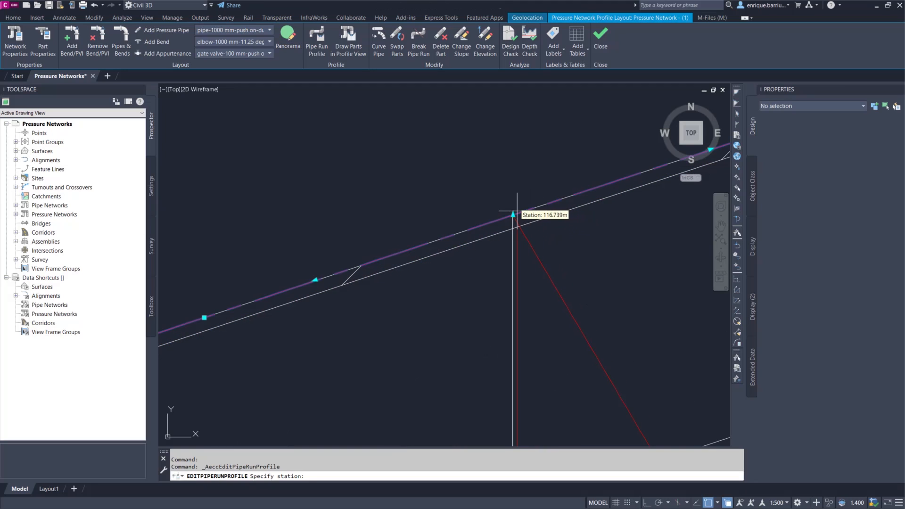
{"action": "left_click", "coordinate": [514, 215]}
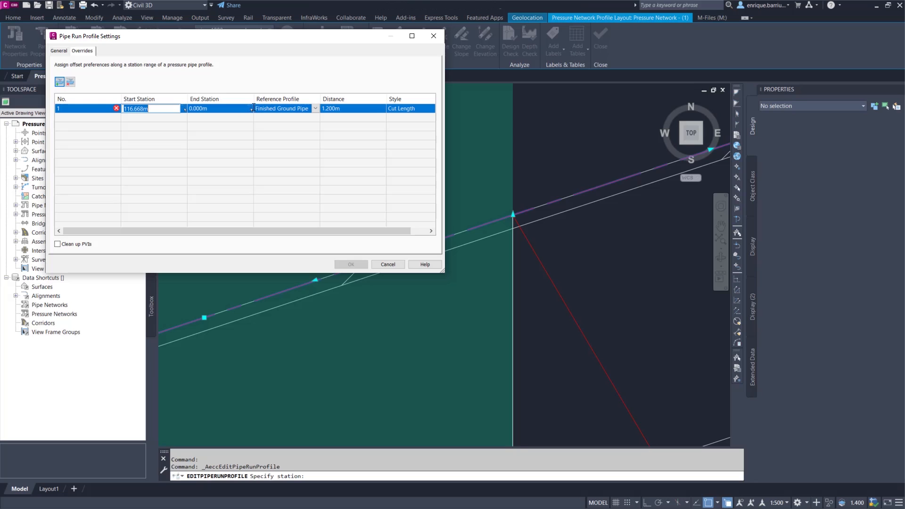
Pick the override's end station at the vertex where the dip rejoins the pipe run profile, 171.668 m.
{"action": "left_click", "coordinate": [252, 109]}
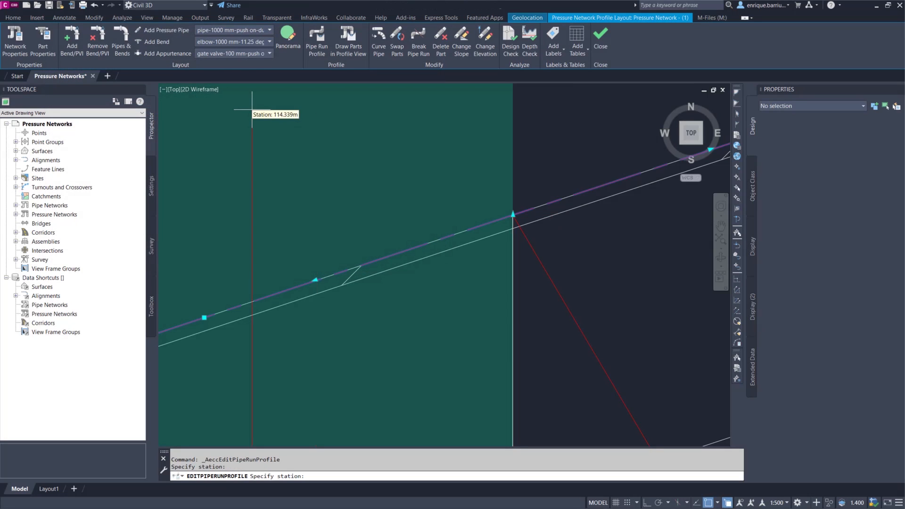
{"action": "scroll", "coordinate": [570, 208], "scroll_direction": "down", "scroll_amount": 2}
{"action": "scroll", "coordinate": [625, 219], "scroll_direction": "down", "scroll_amount": 3}
{"action": "middle_click_drag", "start_coordinate": [625, 218], "coordinate": [107, 262]}
{"action": "scroll", "coordinate": [244, 249], "scroll_direction": "down", "scroll_amount": 2}
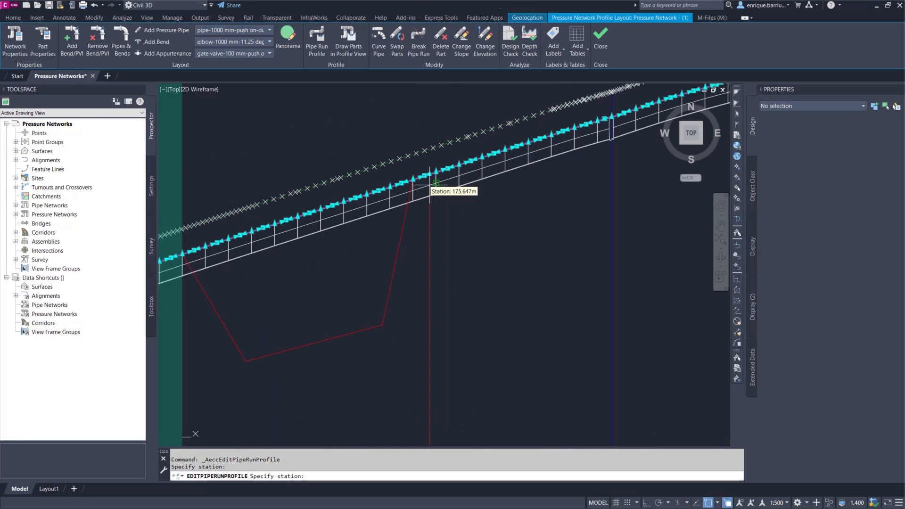
{"action": "scroll", "coordinate": [415, 179], "scroll_direction": "up", "scroll_amount": 5}
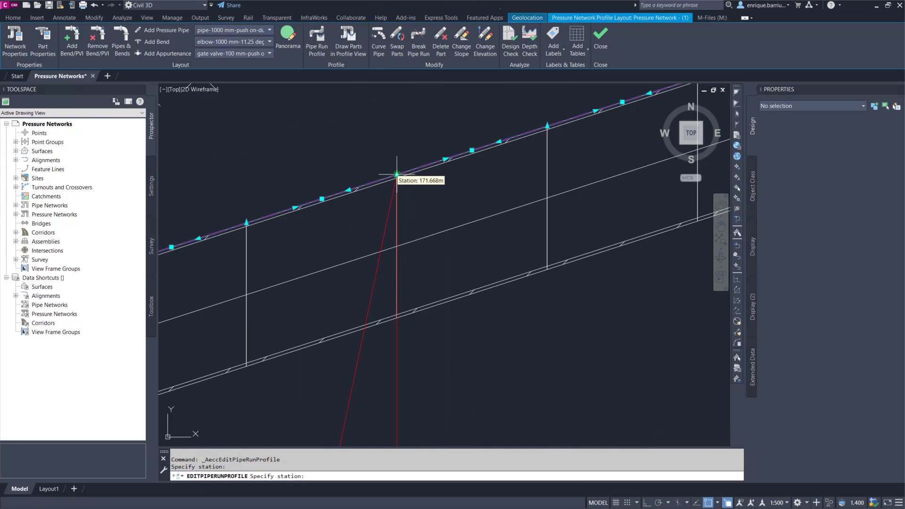
{"action": "left_click", "coordinate": [397, 175]}
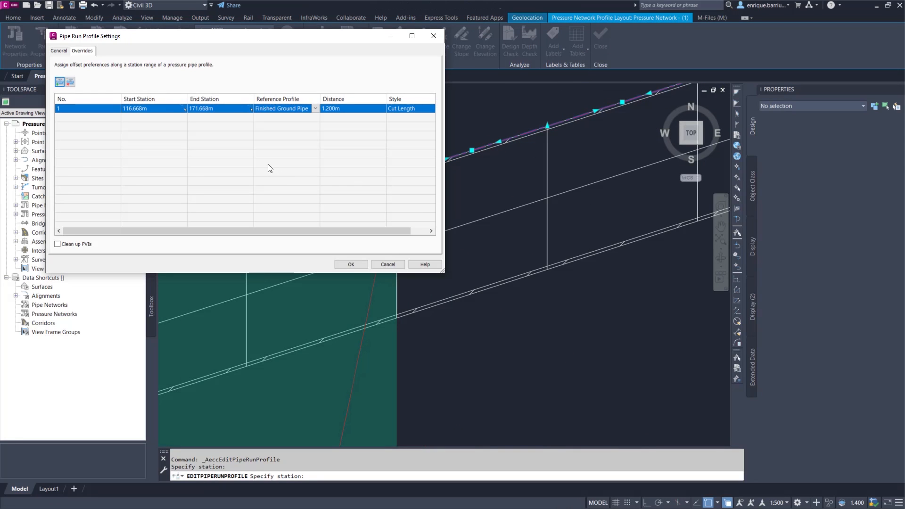
Set the override's reference profile to _VP1 - Pipe Run - (1) with a distance of 0, and apply the settings.
{"action": "left_click", "coordinate": [315, 108]}
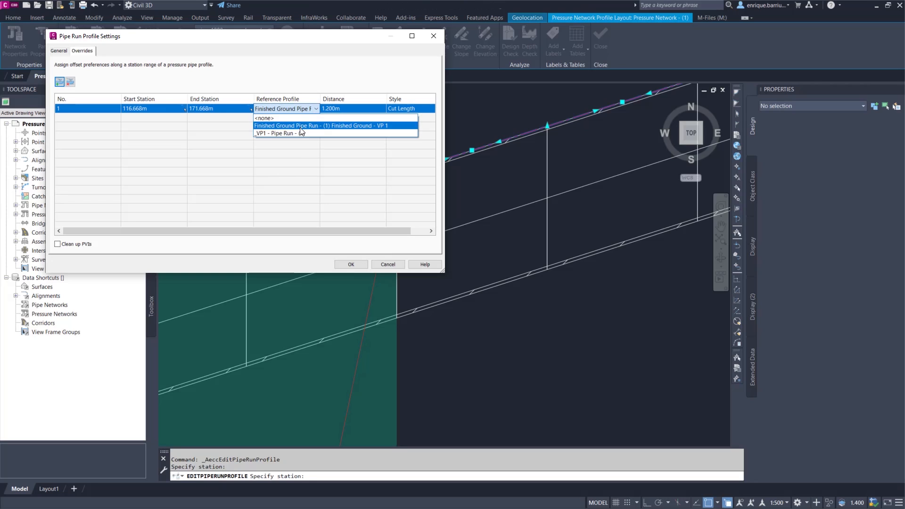
{"action": "left_click", "coordinate": [296, 133]}
{"action": "left_click", "coordinate": [340, 108]}
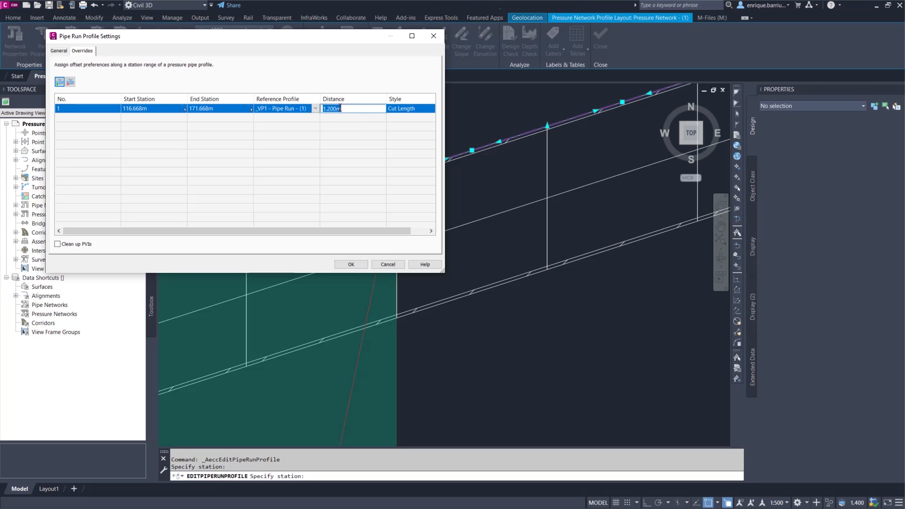
{"action": "type", "text": "0"}
{"action": "left_click", "coordinate": [340, 120]}
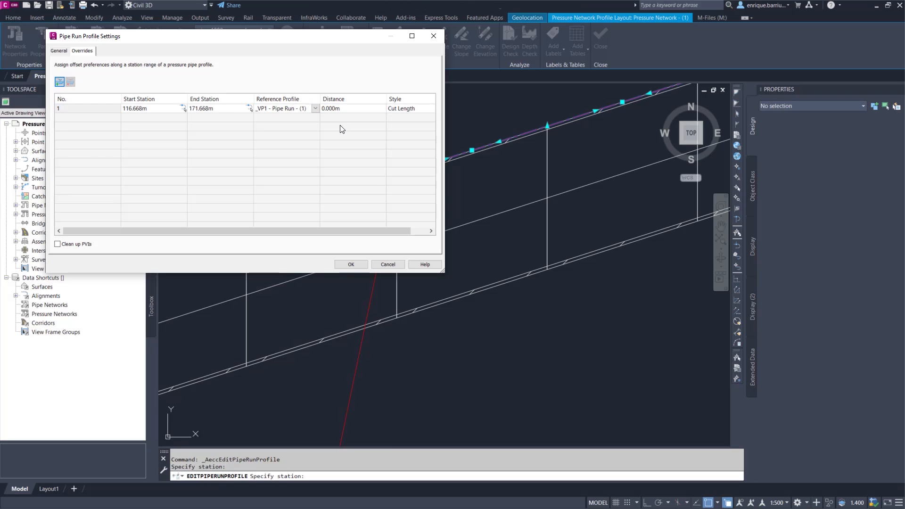
{"action": "left_click", "coordinate": [351, 265]}
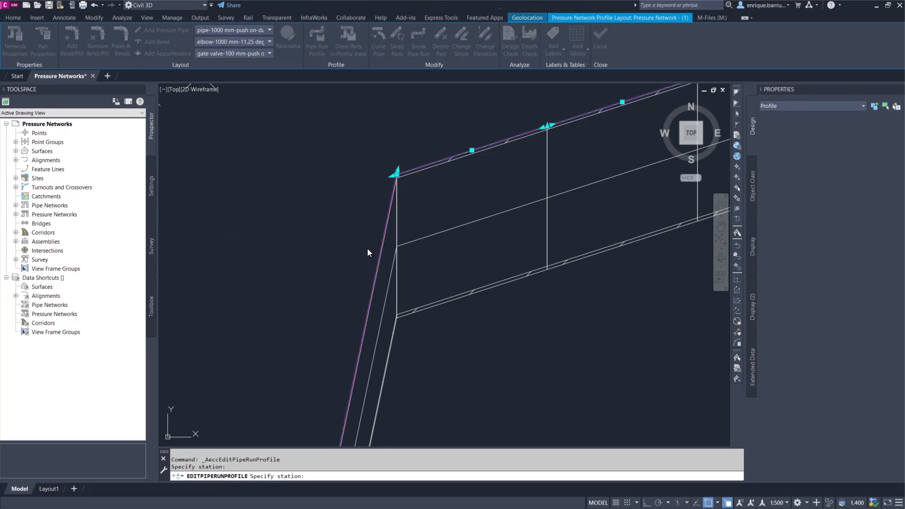
Examine how the pipe run follows the custom layout profile in the whole profile view, and close the pressure network profile layout.
{"action": "scroll", "coordinate": [365, 248], "scroll_direction": "down", "scroll_amount": 3}
{"action": "mouse_move", "coordinate": [318, 228]}
{"action": "middle_mouse_down"}
{"action": "mouse_move", "coordinate": [465, 153]}
{"action": "mouse_move", "coordinate": [530, 136]}
{"action": "middle_mouse_up"}
{"action": "scroll", "coordinate": [462, 237], "scroll_direction": "down", "scroll_amount": 1}
{"action": "middle_click_drag", "start_coordinate": [451, 251], "coordinate": [514, 234]}
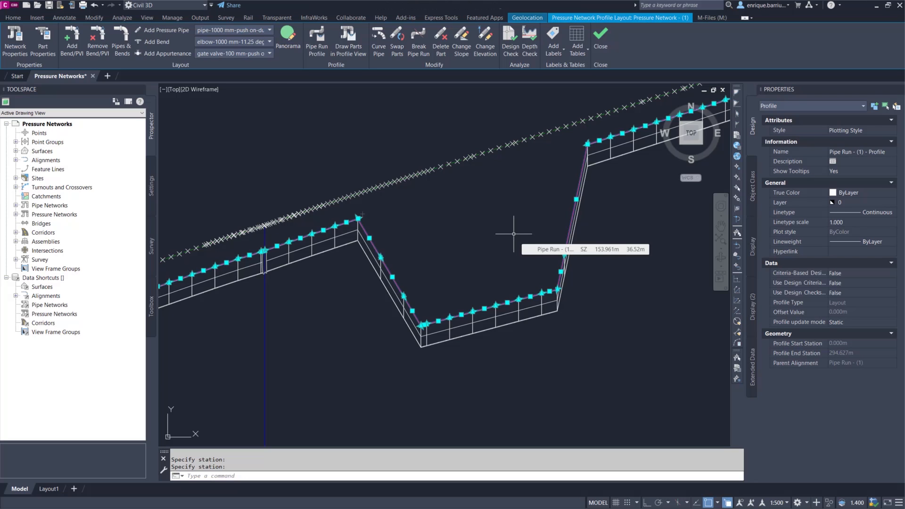
{"action": "key", "text": "Escape"}
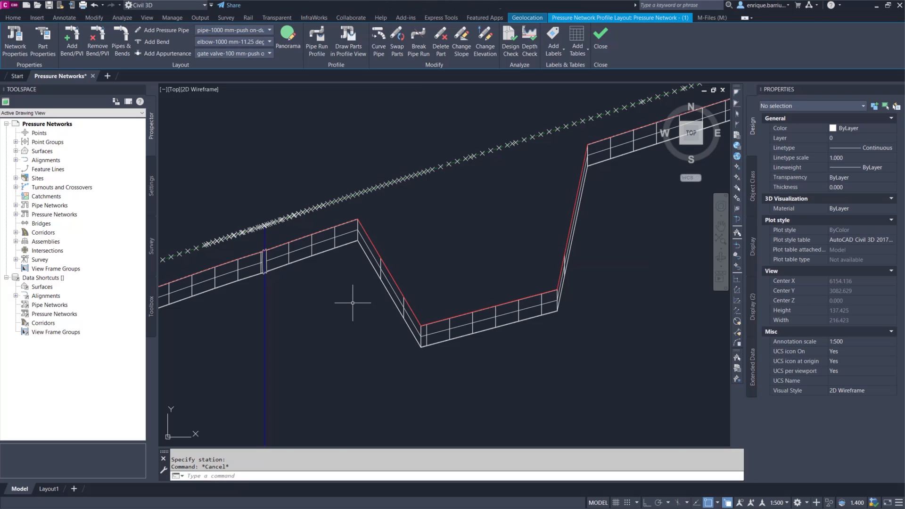
{"action": "scroll", "coordinate": [353, 303], "scroll_direction": "down", "scroll_amount": 2}
{"action": "scroll", "coordinate": [353, 303], "scroll_direction": "down", "scroll_amount": 5}
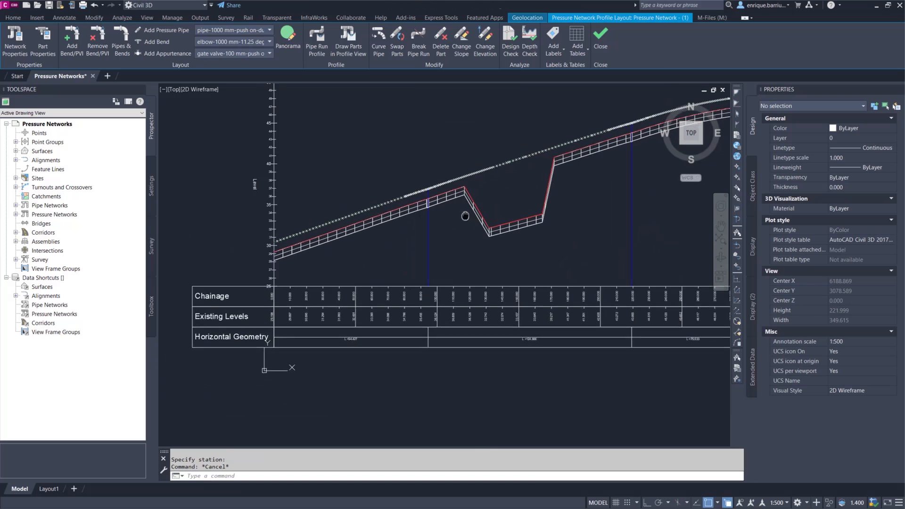
{"action": "scroll", "coordinate": [478, 202], "scroll_direction": "up", "scroll_amount": 2}
{"action": "scroll", "coordinate": [419, 230], "scroll_direction": "down", "scroll_amount": 4}
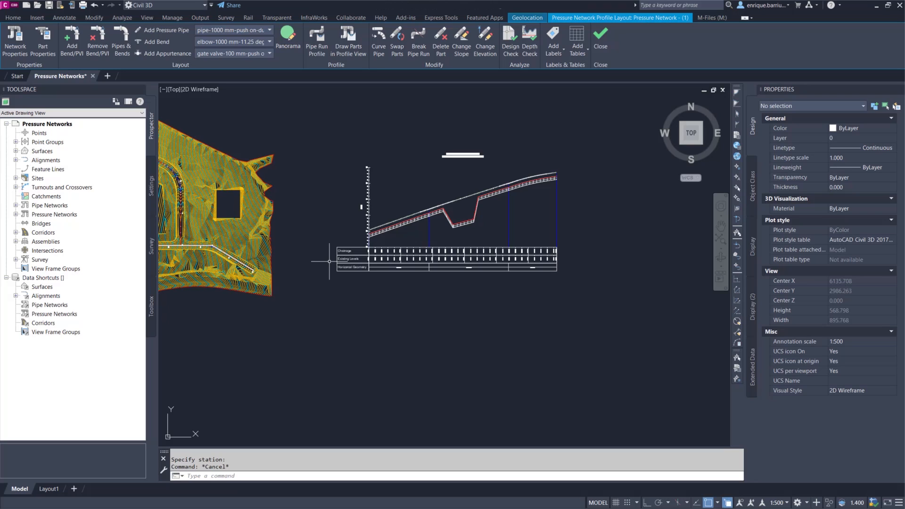
{"action": "left_click", "coordinate": [600, 39]}
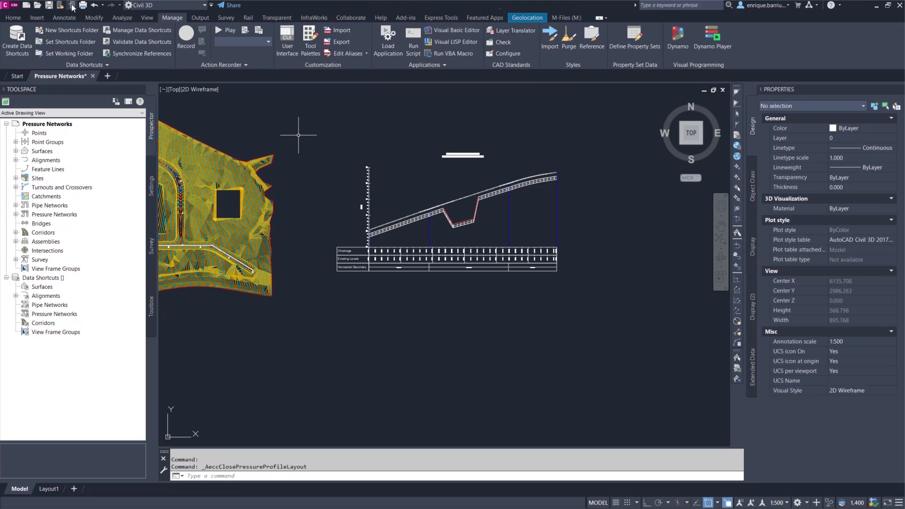
Create a new property set definition named Custom in the Style Manager.
{"action": "left_click", "coordinate": [634, 40]}
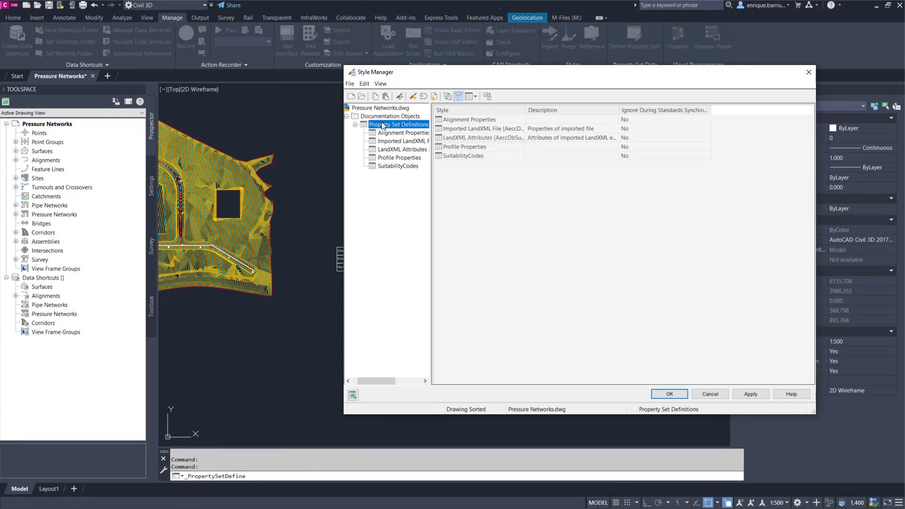
{"action": "right_click", "coordinate": [382, 126]}
{"action": "left_click", "coordinate": [401, 131]}
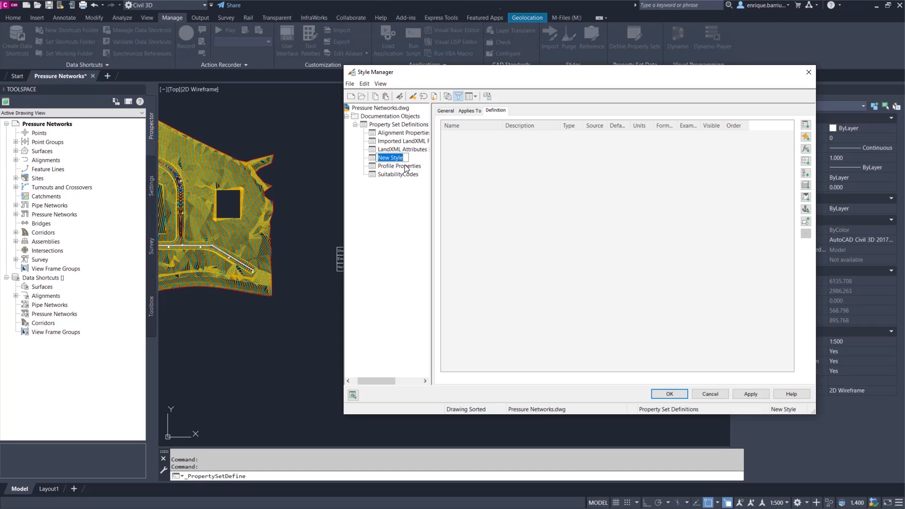
{"action": "type", "text": "Custom"}
{"action": "key", "text": "Return"}
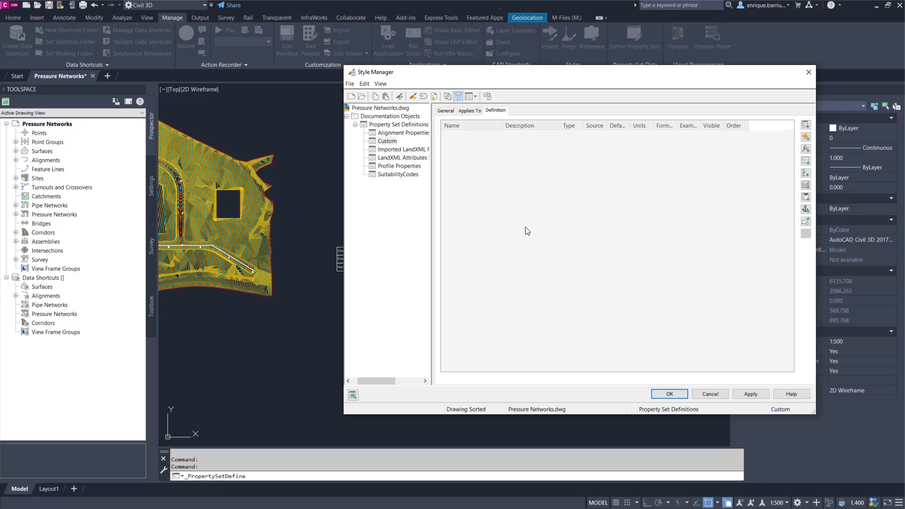
Make the Custom property set definition apply to all object types.
{"action": "left_click", "coordinate": [446, 111]}
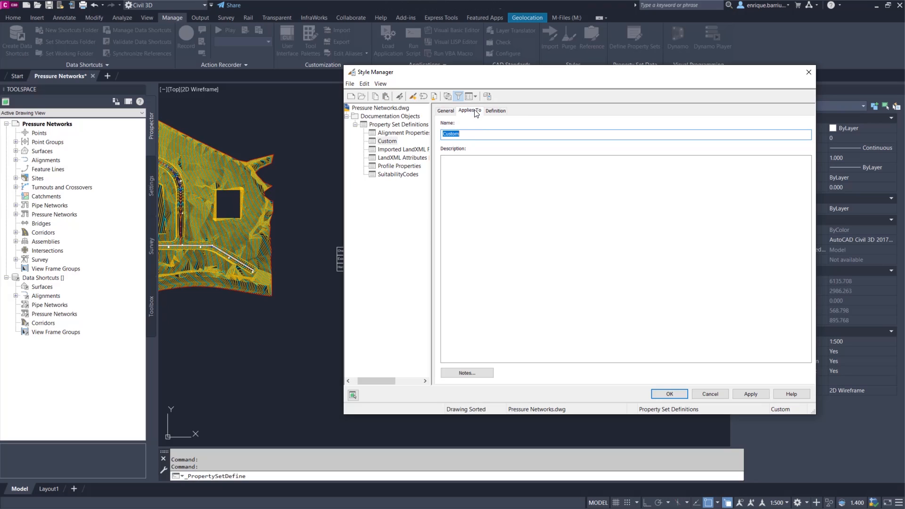
{"action": "left_click", "coordinate": [470, 111]}
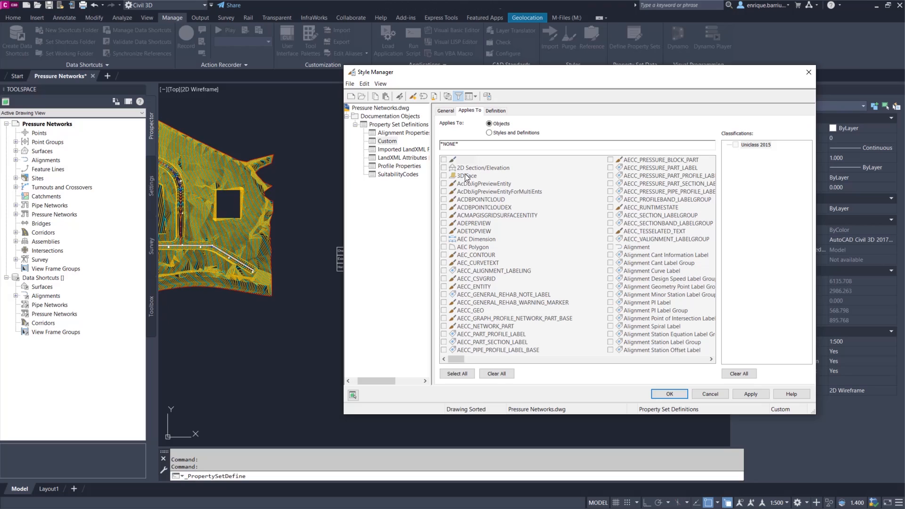
{"action": "left_click", "coordinate": [454, 370]}
Add a manual property named CustomProperty to the Custom definition, starting with *DEFAULT*, and save the property set definitions.
{"action": "left_click", "coordinate": [498, 112]}
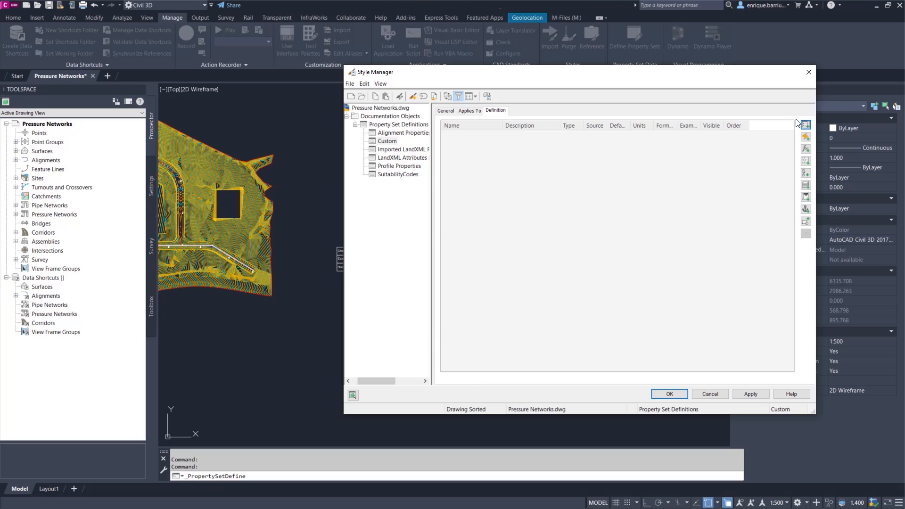
{"action": "left_click", "coordinate": [806, 125]}
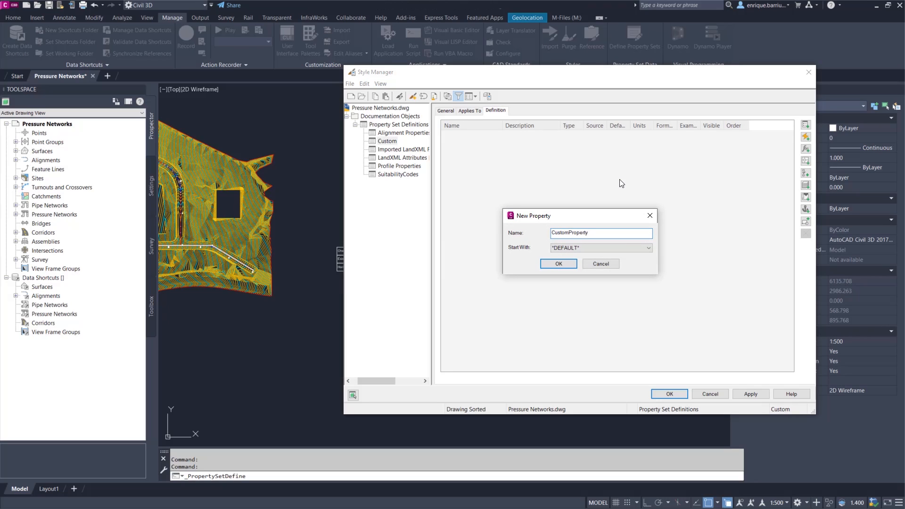
{"action": "type", "text": "CustomProperty"}
{"action": "left_click", "coordinate": [558, 264]}
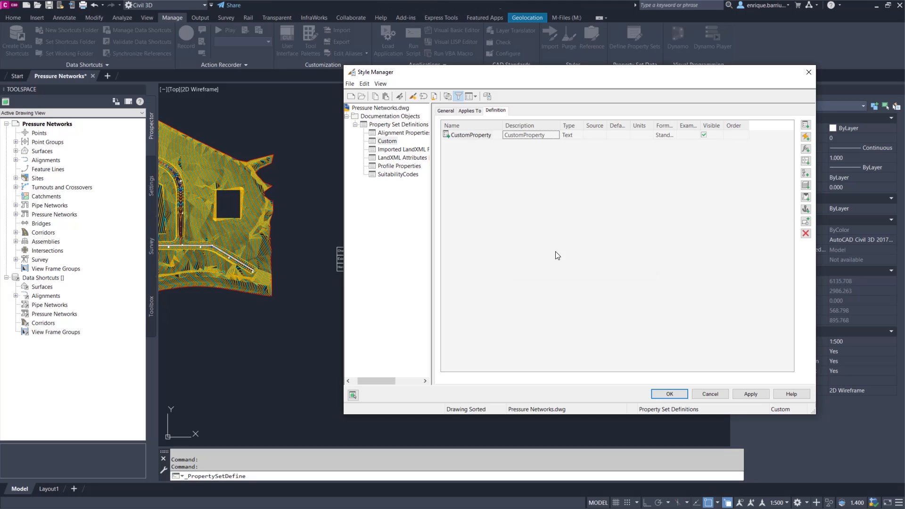
{"action": "left_click", "coordinate": [668, 394]}
Turn off selection cycling and select the first pressure pipe of the pipe run in the plan.
{"action": "middle_click_drag", "start_coordinate": [373, 330], "coordinate": [551, 311]}
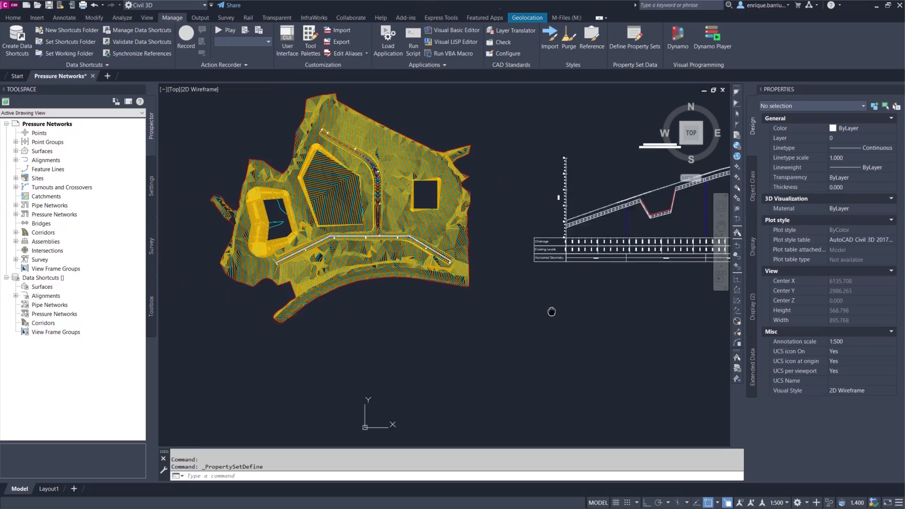
{"action": "scroll", "coordinate": [353, 281], "scroll_direction": "up", "scroll_amount": 6}
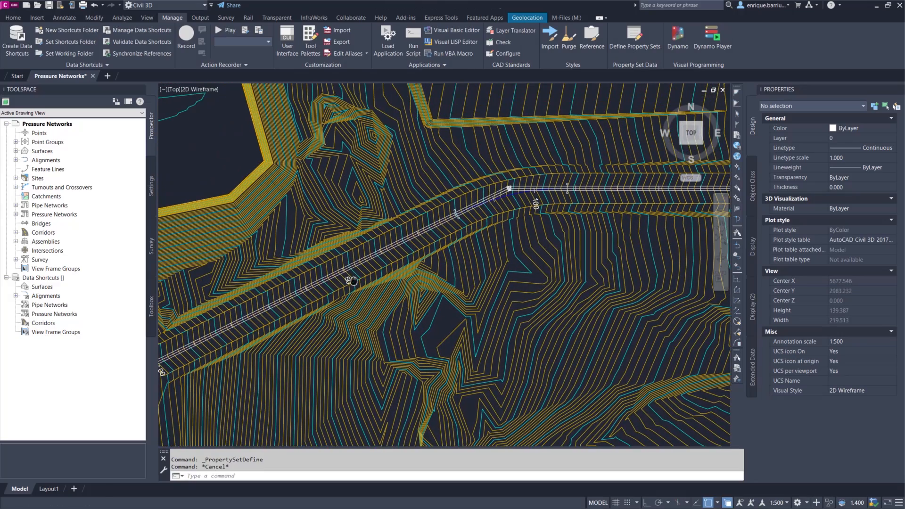
{"action": "left_click", "coordinate": [328, 274]}
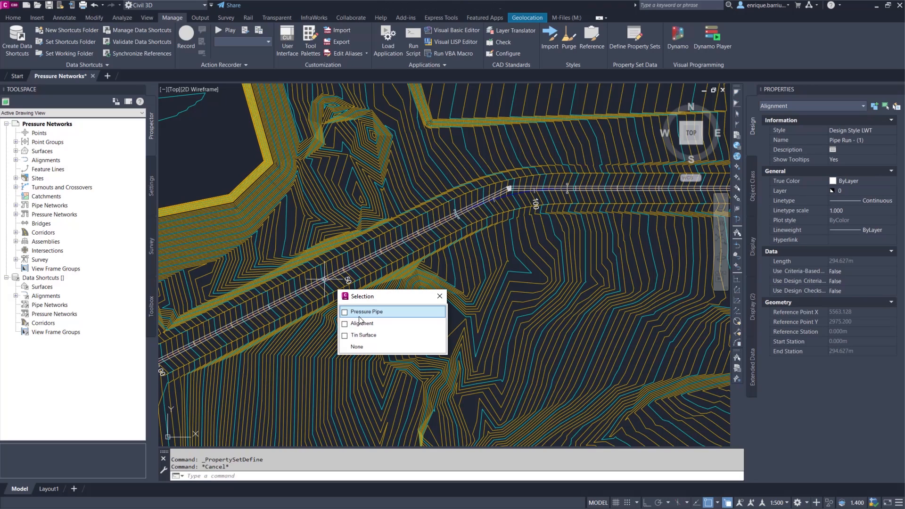
{"action": "left_click", "coordinate": [360, 316]}
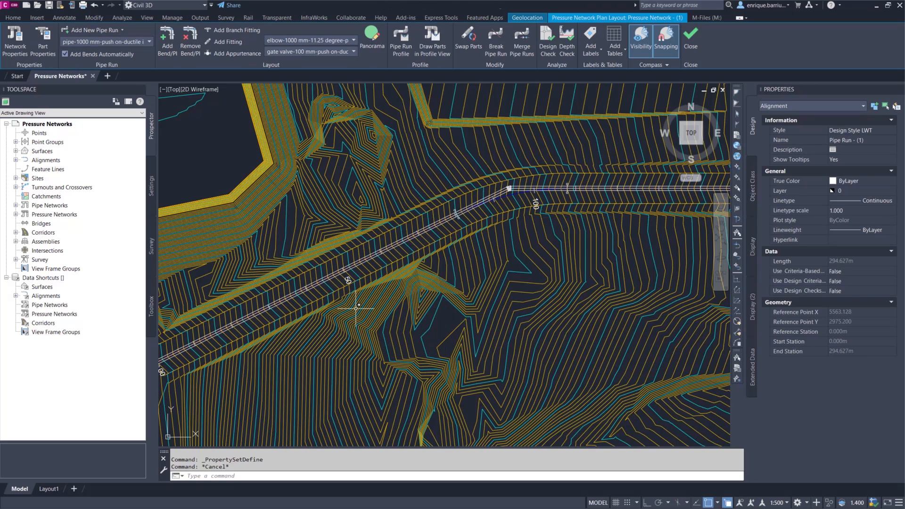
{"action": "left_click", "coordinate": [323, 279]}
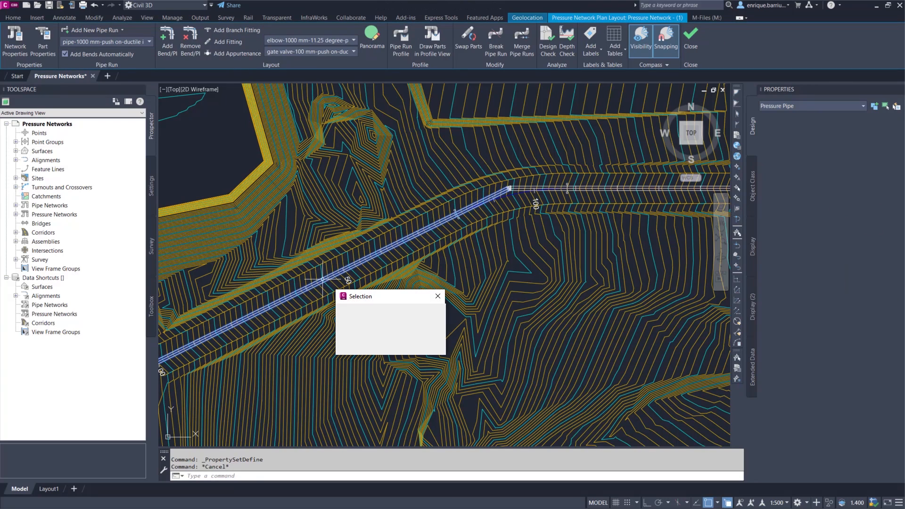
{"action": "left_click", "coordinate": [374, 311]}
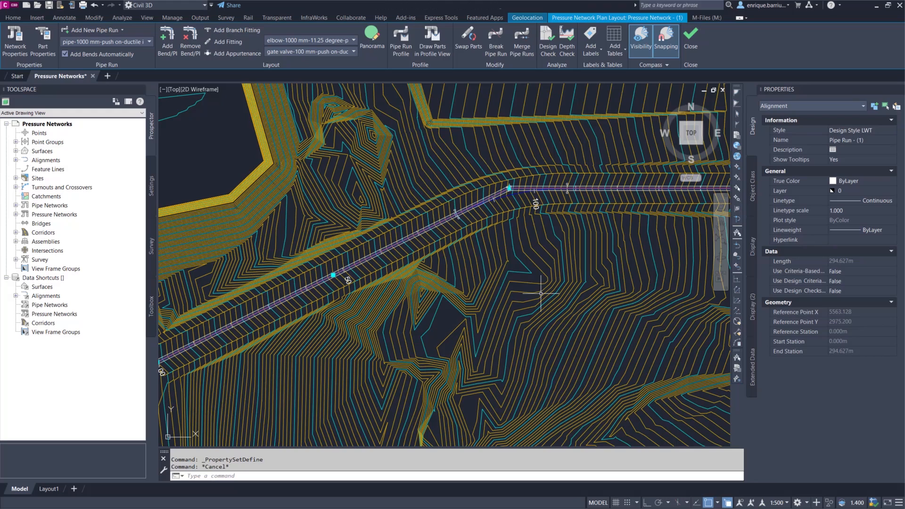
{"action": "left_click", "coordinate": [734, 502]}
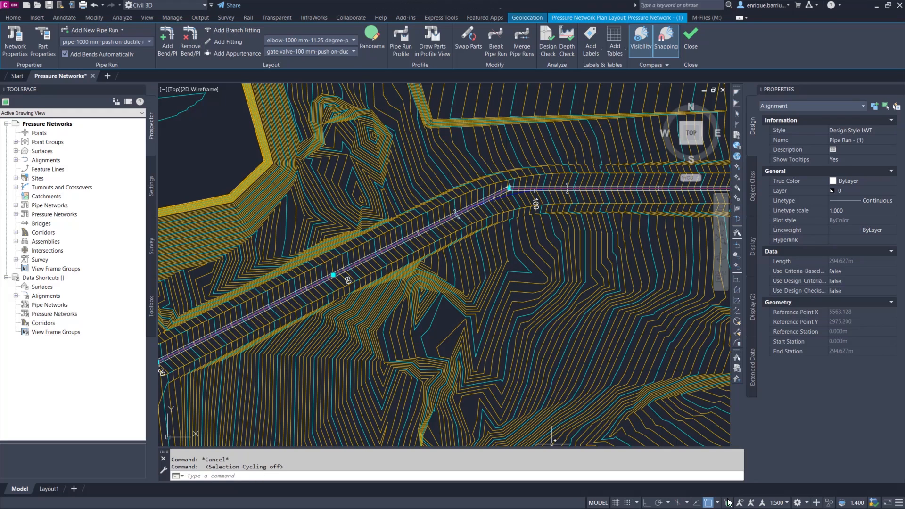
{"action": "left_click", "coordinate": [381, 252]}
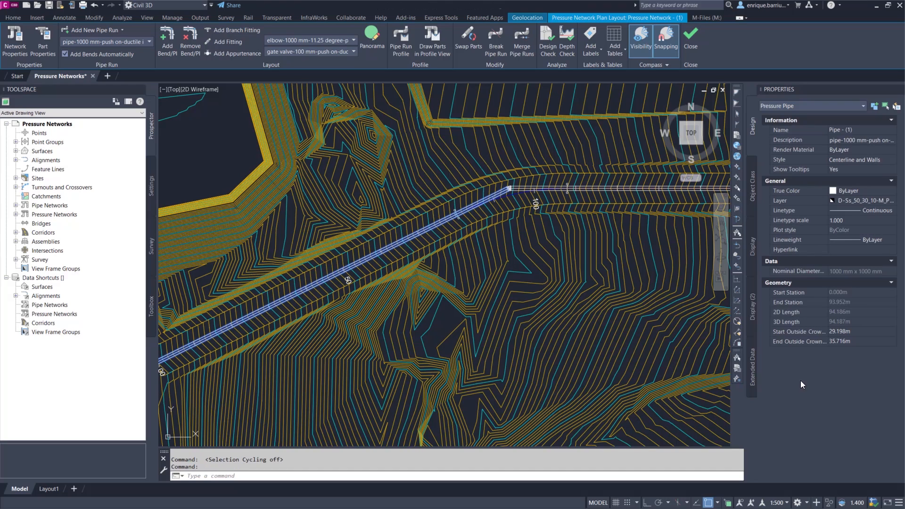
Attach only the Custom property set to the selected pressure pipe's extended data, leaving out SuitabilityCodes.
{"action": "left_click", "coordinate": [751, 356]}
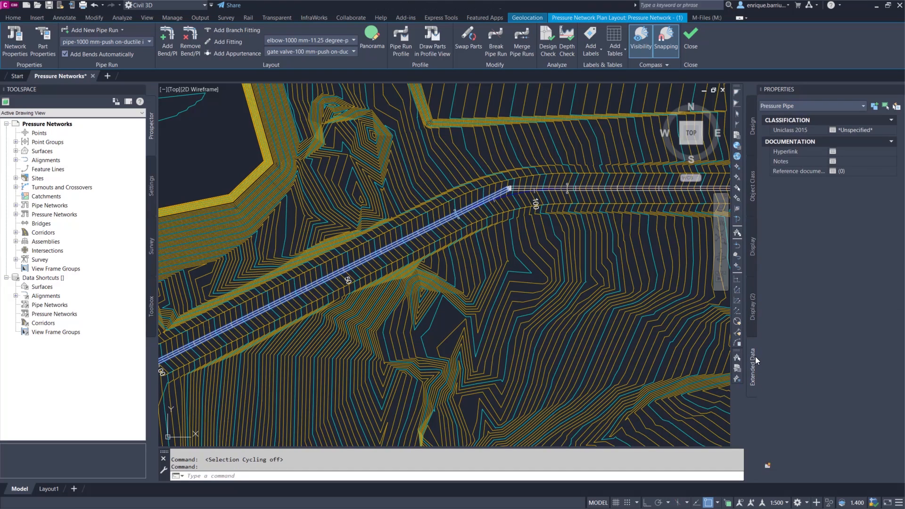
{"action": "left_click", "coordinate": [769, 465]}
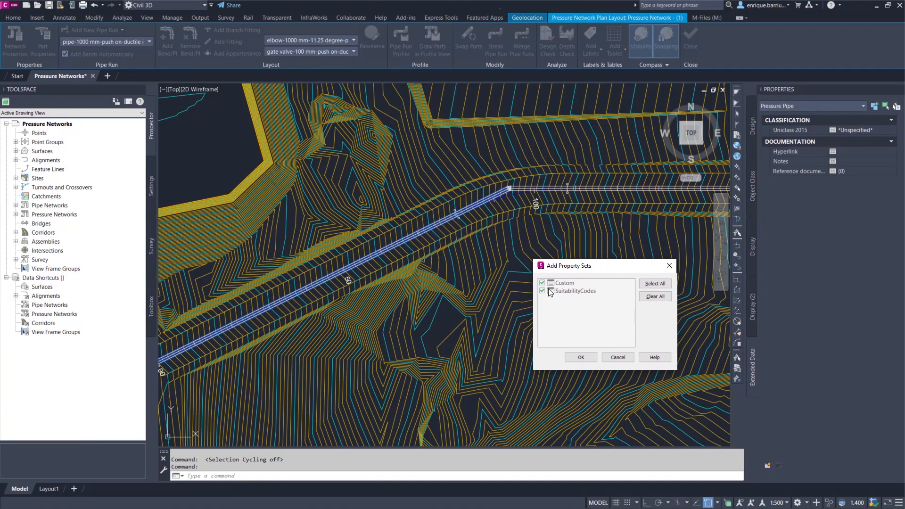
{"action": "left_click", "coordinate": [543, 291]}
{"action": "left_click", "coordinate": [581, 358]}
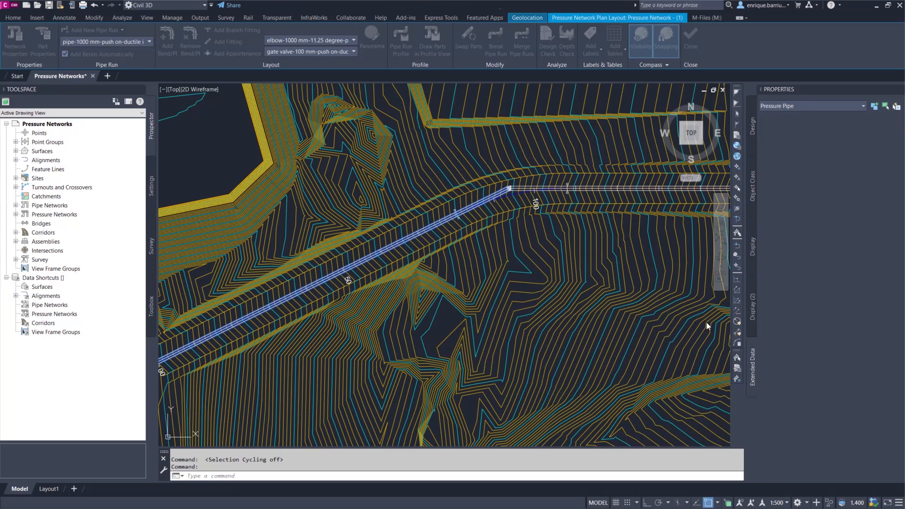
Set the pipe's CustomProperty value to "Custom Property in Plan" and clear the selection.
{"action": "left_click", "coordinate": [835, 202]}
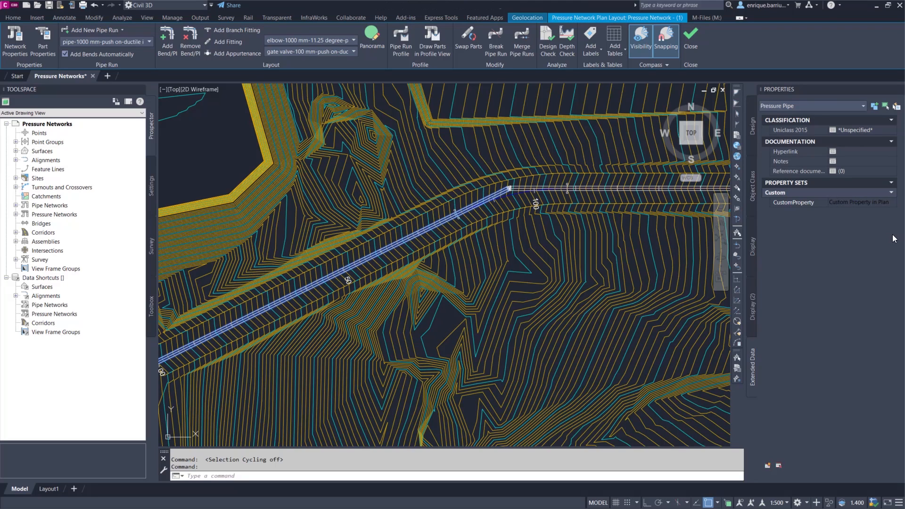
{"action": "left_click", "coordinate": [643, 262]}
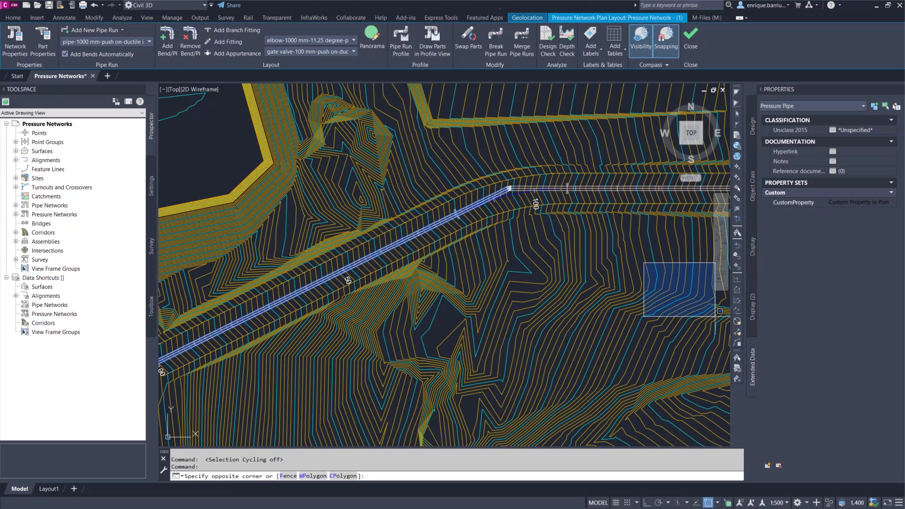
{"action": "key", "text": "Escape"}
{"action": "key", "text": "Escape"}
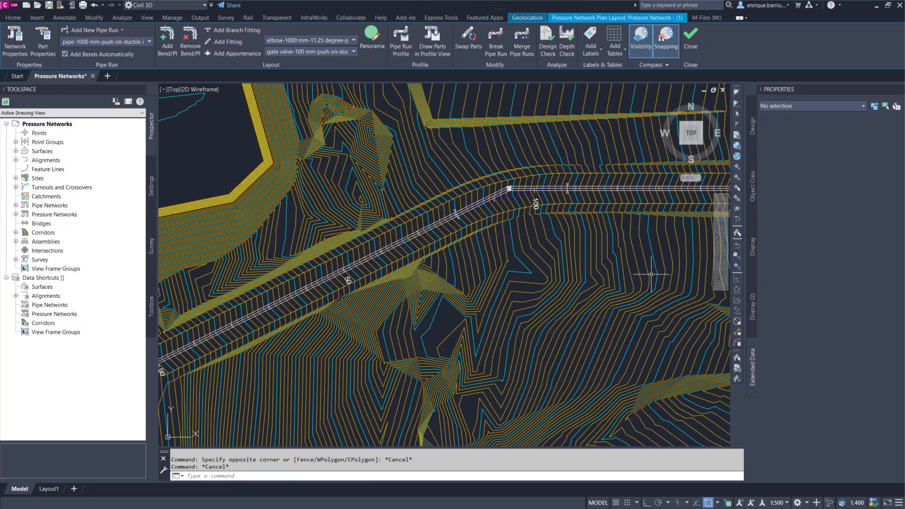
Start adding pressure network labels for the pipe run's profile view, with the label type Single Pressure Part Profile.
{"action": "scroll", "coordinate": [418, 240], "scroll_direction": "down", "scroll_amount": 6}
{"action": "scroll", "coordinate": [448, 236], "scroll_direction": "down", "scroll_amount": 1}
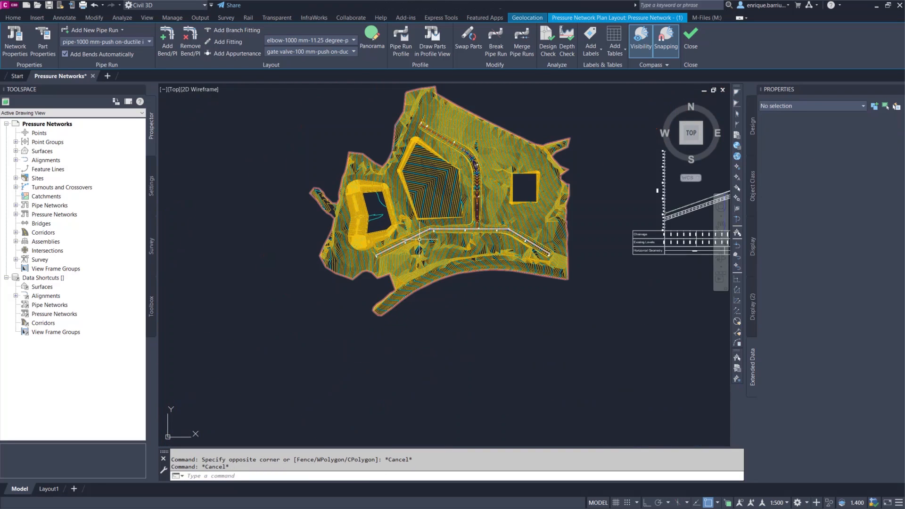
{"action": "middle_click_drag", "start_coordinate": [621, 208], "coordinate": [363, 251]}
{"action": "scroll", "coordinate": [364, 250], "scroll_direction": "up", "scroll_amount": 4}
{"action": "middle_click_drag", "start_coordinate": [452, 256], "coordinate": [511, 246]}
{"action": "left_click", "coordinate": [61, 18]}
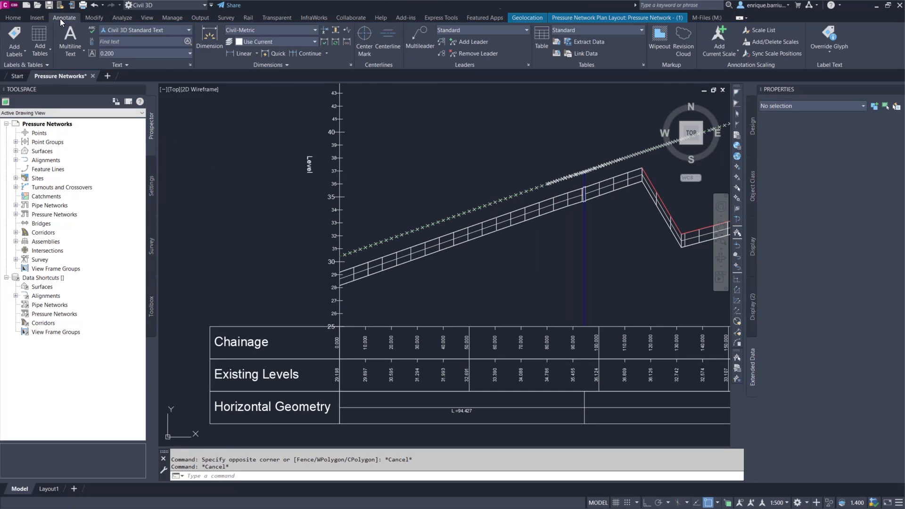
{"action": "left_click", "coordinate": [23, 50]}
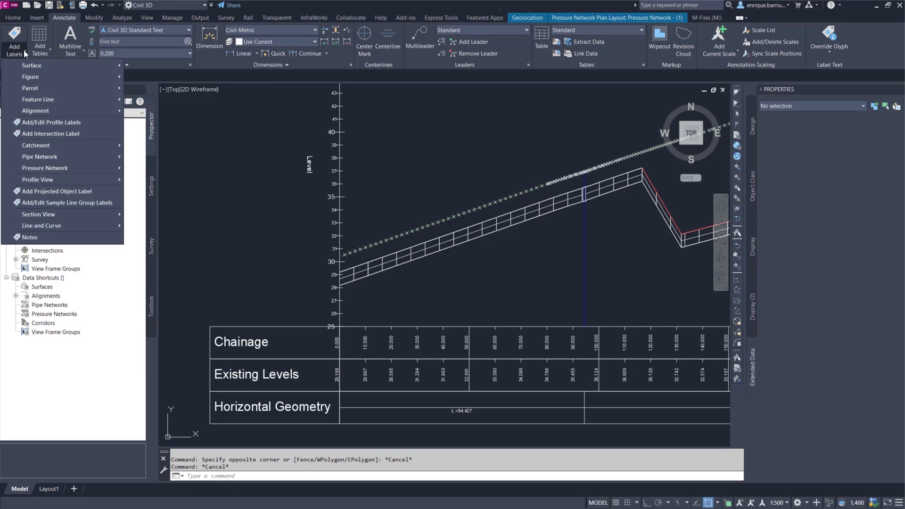
{"action": "mouse_move", "coordinate": [72, 166]}
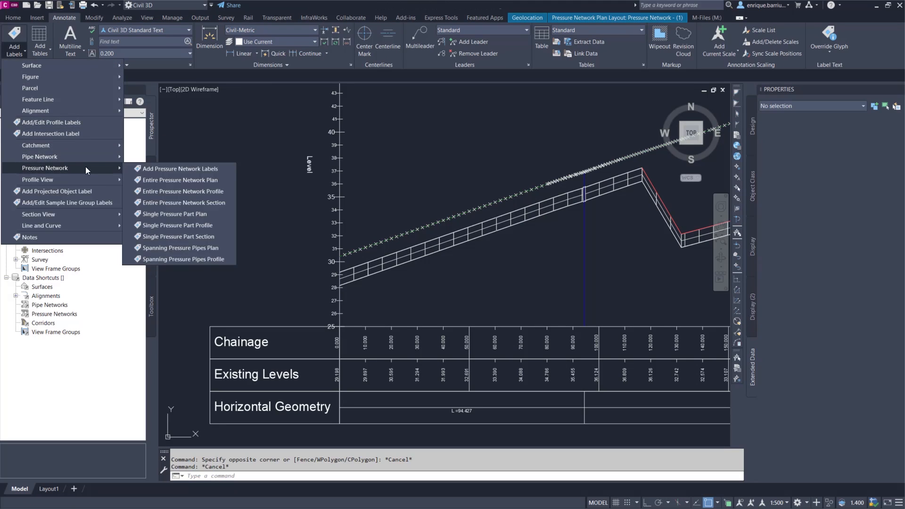
{"action": "left_click", "coordinate": [165, 169]}
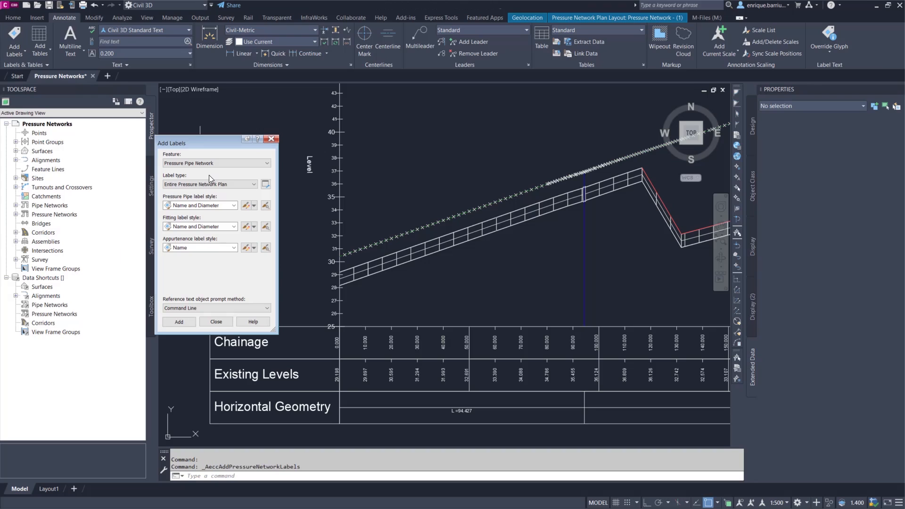
{"action": "left_click", "coordinate": [216, 184]}
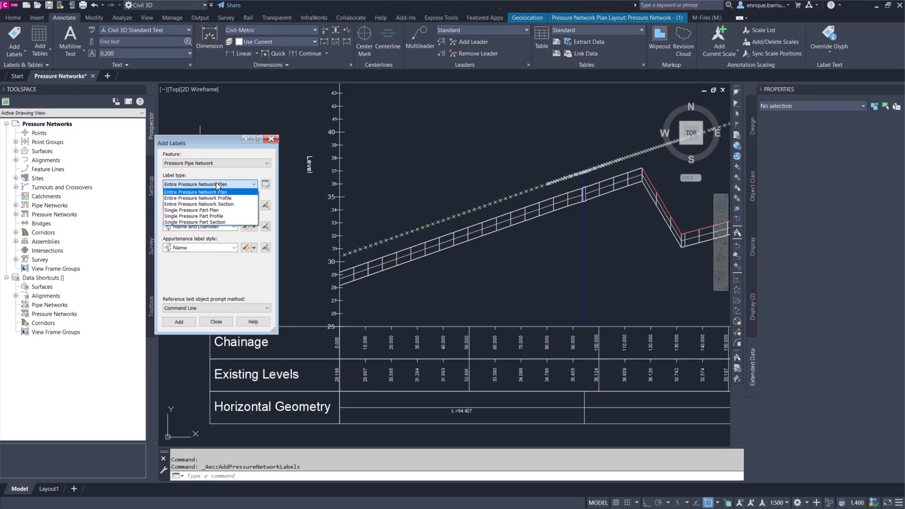
{"action": "left_click", "coordinate": [212, 216]}
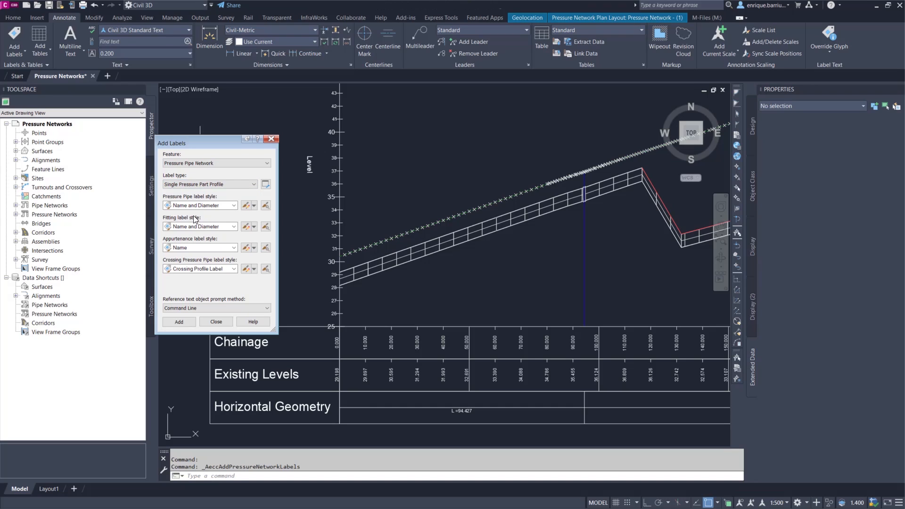
Copy the Name and Diameter pressure pipe label style and name the copy Custom.
{"action": "left_click", "coordinate": [254, 205]}
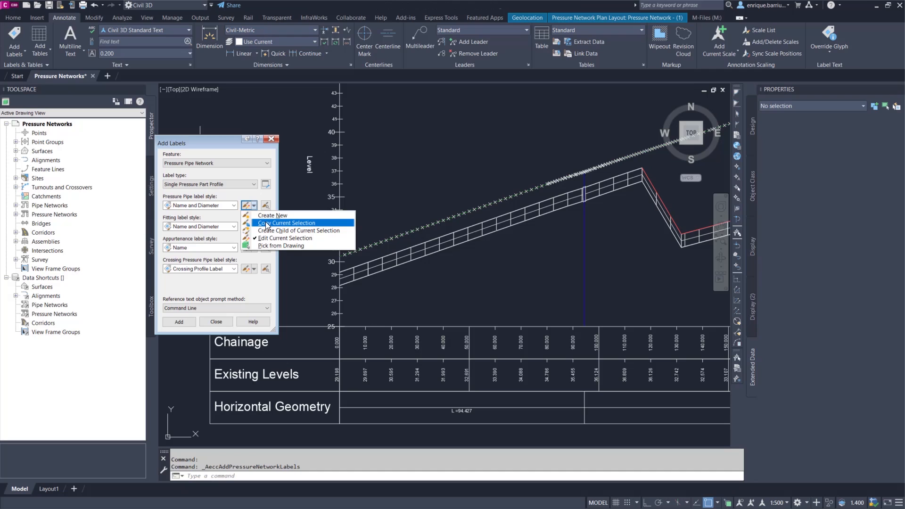
{"action": "left_click", "coordinate": [265, 222]}
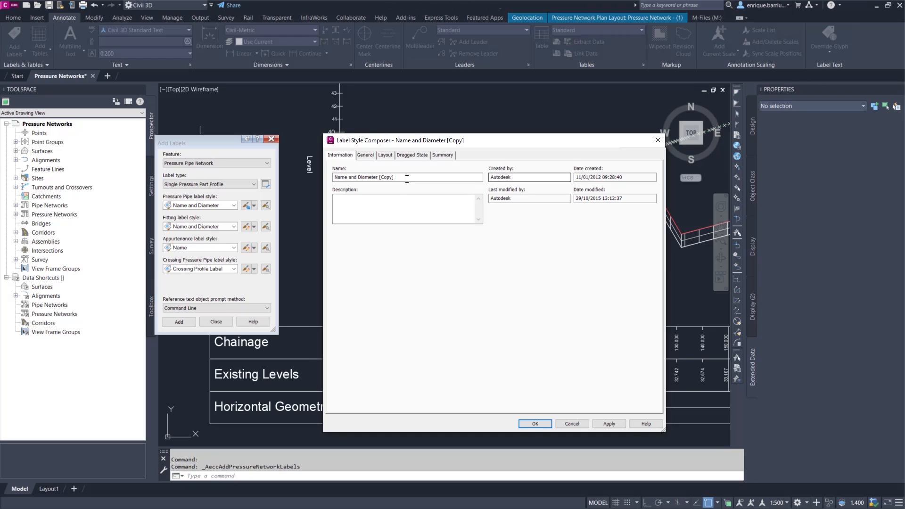
{"action": "left_click_drag", "start_coordinate": [406, 177], "coordinate": [218, 157]}
{"action": "type", "text": "Custom"}
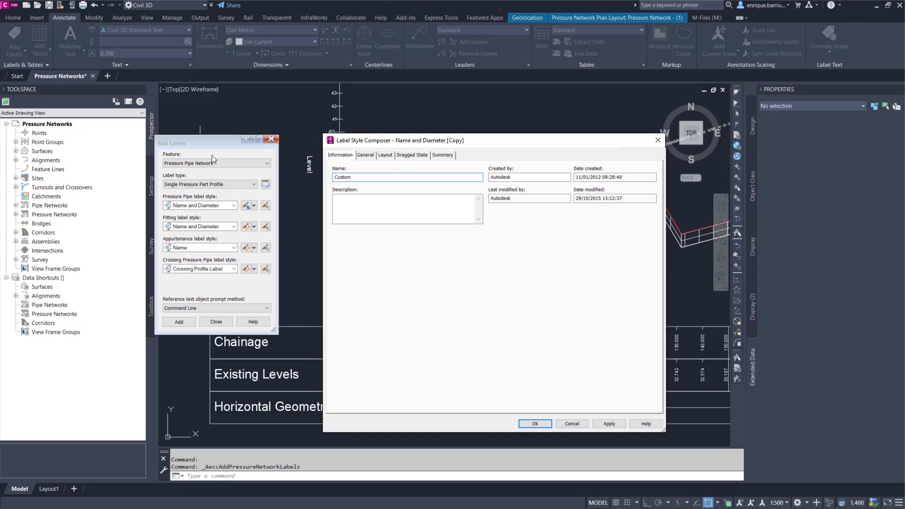
Replace the Pressure Pipe Text contents of the Custom label style with CustomProperty from the Custom property set, and save the style.
{"action": "left_click", "coordinate": [385, 155]}
{"action": "left_click", "coordinate": [448, 254]}
{"action": "left_click", "coordinate": [477, 254]}
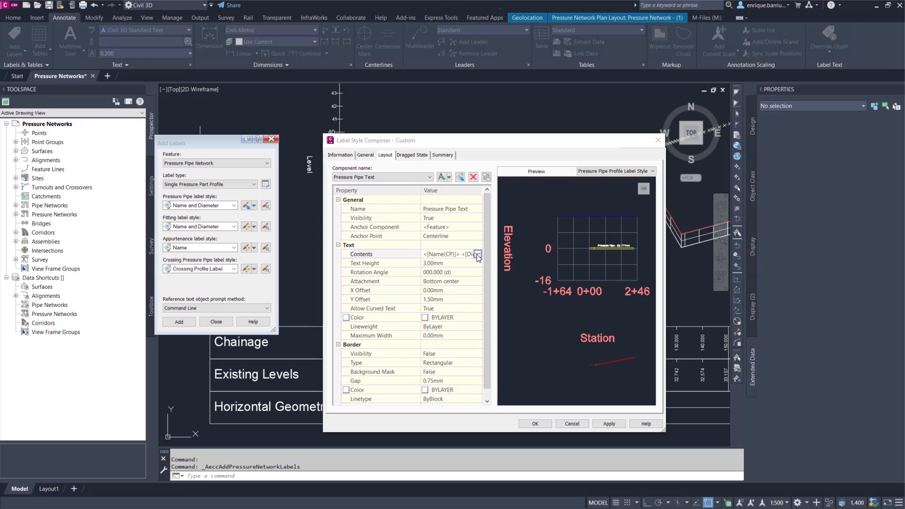
{"action": "left_click", "coordinate": [240, 172]}
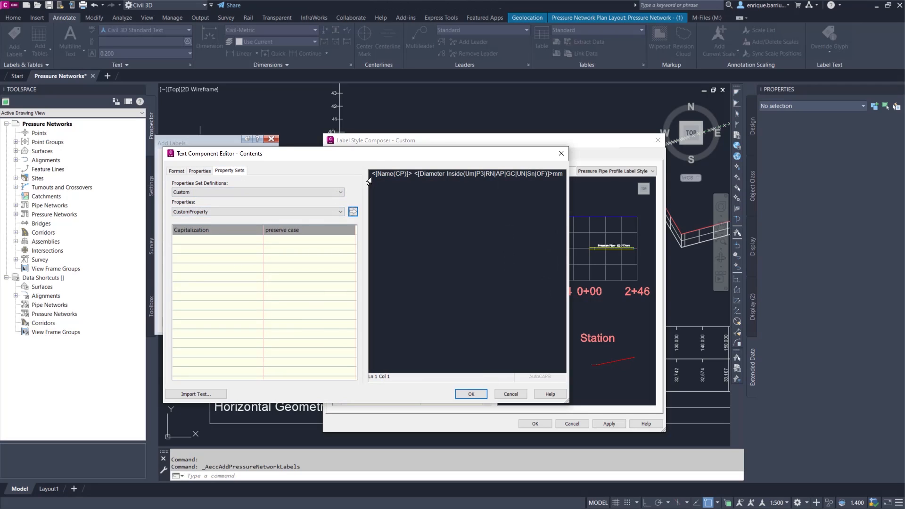
{"action": "left_click_drag", "start_coordinate": [373, 174], "coordinate": [632, 181]}
{"action": "key", "text": "Delete"}
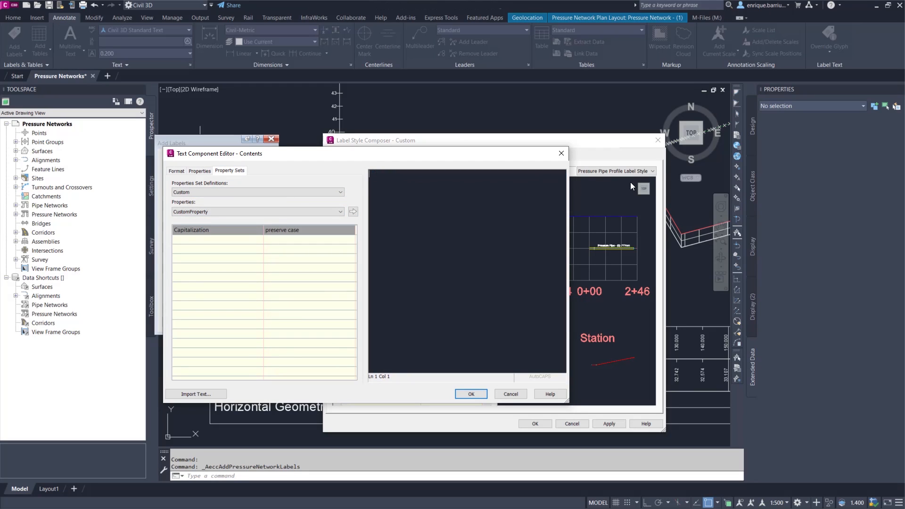
{"action": "left_click", "coordinate": [353, 212]}
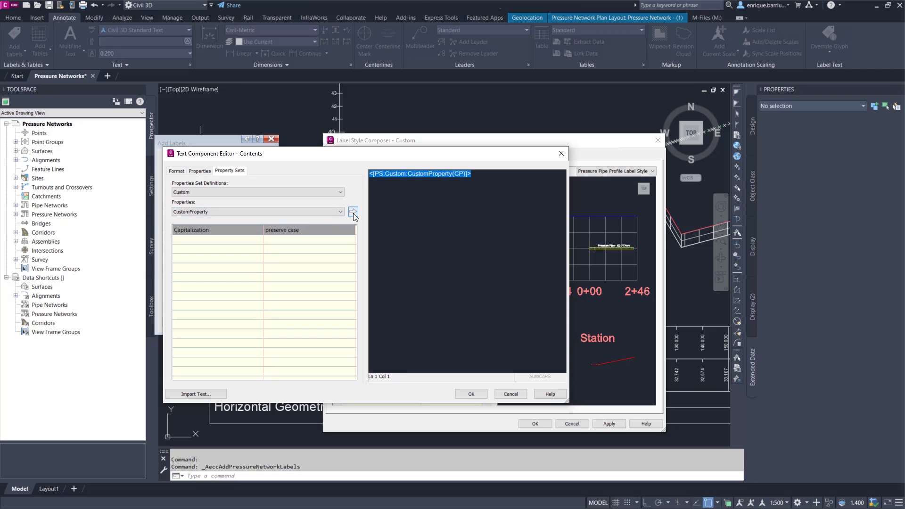
{"action": "left_click", "coordinate": [471, 394]}
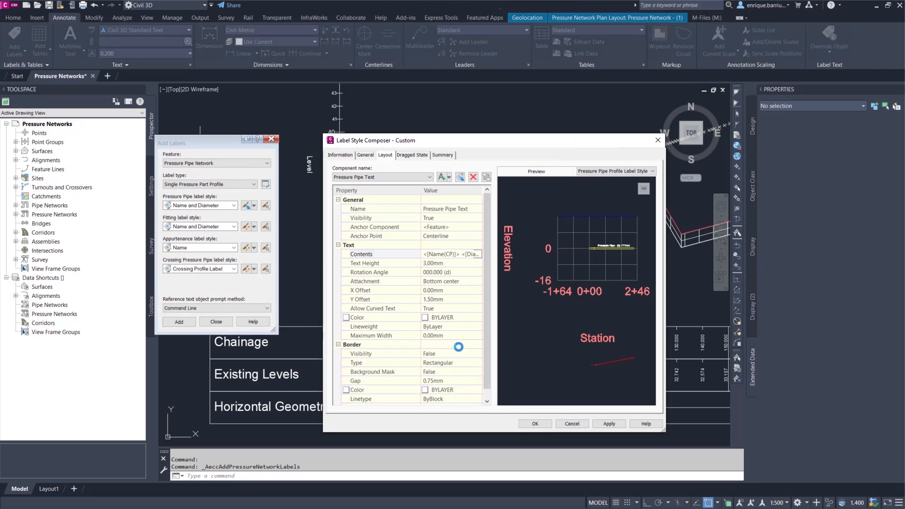
{"action": "left_click", "coordinate": [535, 423]}
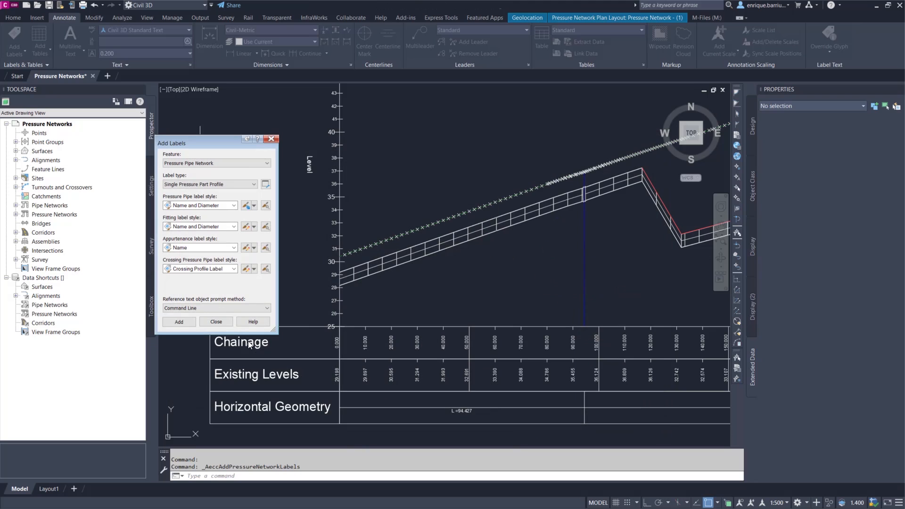
Add a Custom-style pressure pipe label to the first sloping pipe in the profile view and finish the labelling command.
{"action": "left_click", "coordinate": [175, 321]}
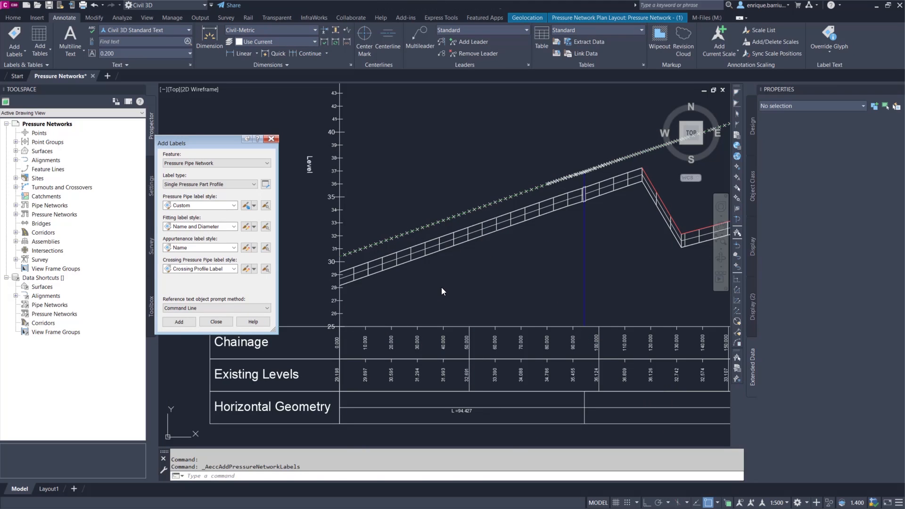
{"action": "left_click", "coordinate": [448, 248]}
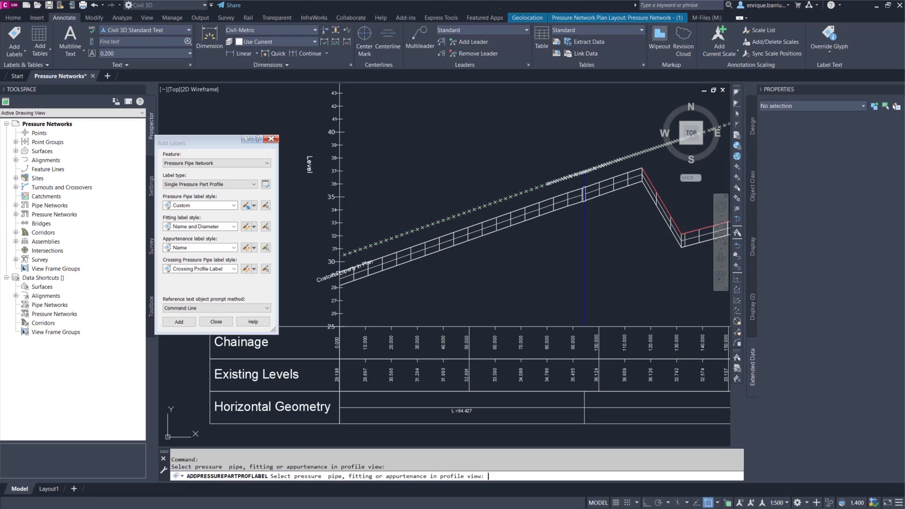
{"action": "key", "text": "Return"}
Move the new pipe label off the pipe into the empty area below it, with a leader, and clear the selection.
{"action": "left_click", "coordinate": [346, 273]}
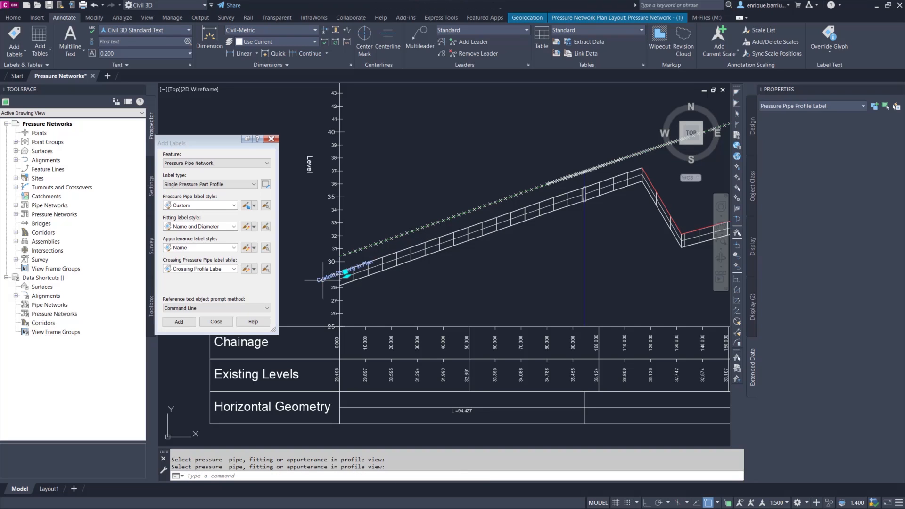
{"action": "left_click", "coordinate": [347, 273]}
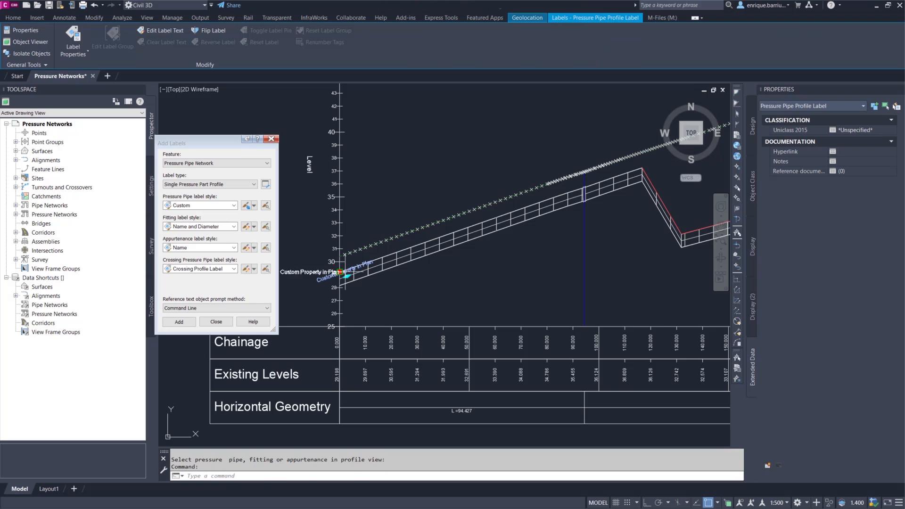
{"action": "left_click", "coordinate": [383, 292]}
{"action": "scroll", "coordinate": [400, 294], "scroll_direction": "up", "scroll_amount": 5}
{"action": "mouse_move", "coordinate": [502, 290]}
{"action": "middle_mouse_down"}
{"action": "mouse_move", "coordinate": [537, 300]}
{"action": "mouse_move", "coordinate": [637, 299]}
{"action": "middle_mouse_up"}
{"action": "scroll", "coordinate": [549, 315], "scroll_direction": "down", "scroll_amount": 2}
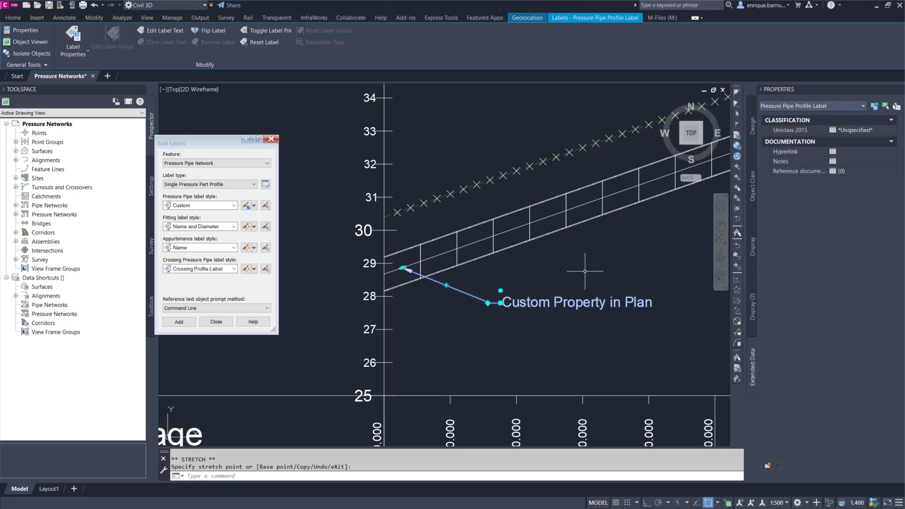
{"action": "scroll", "coordinate": [569, 283], "scroll_direction": "down", "scroll_amount": 2}
{"action": "middle_click_drag", "start_coordinate": [586, 269], "coordinate": [400, 322]}
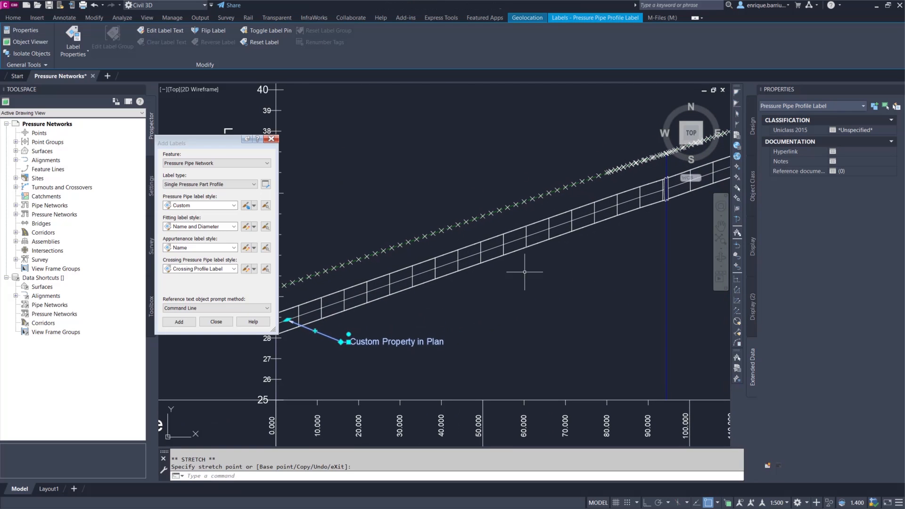
{"action": "key", "text": "Escape"}
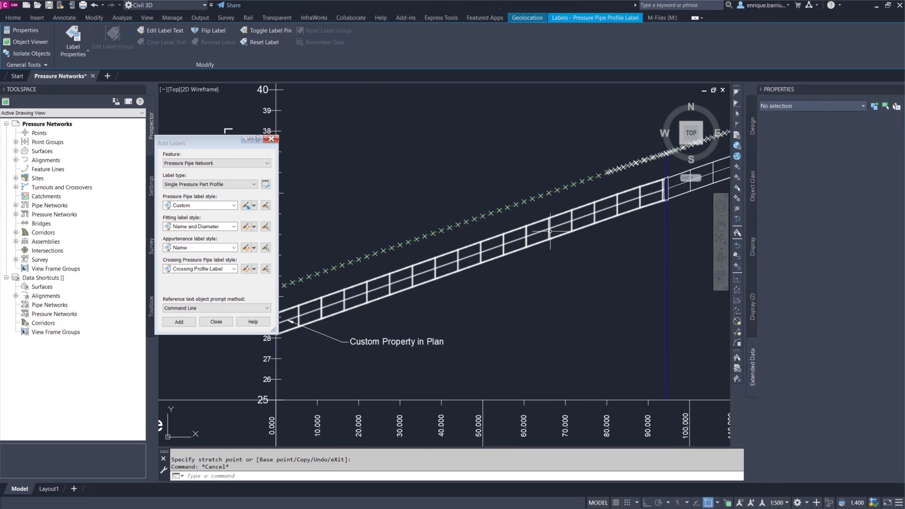
Select the labelled pipe in the profile view and examine it against the pressure network in plan, finally clearing the selection.
{"action": "left_click", "coordinate": [549, 228]}
{"action": "left_click", "coordinate": [549, 228]}
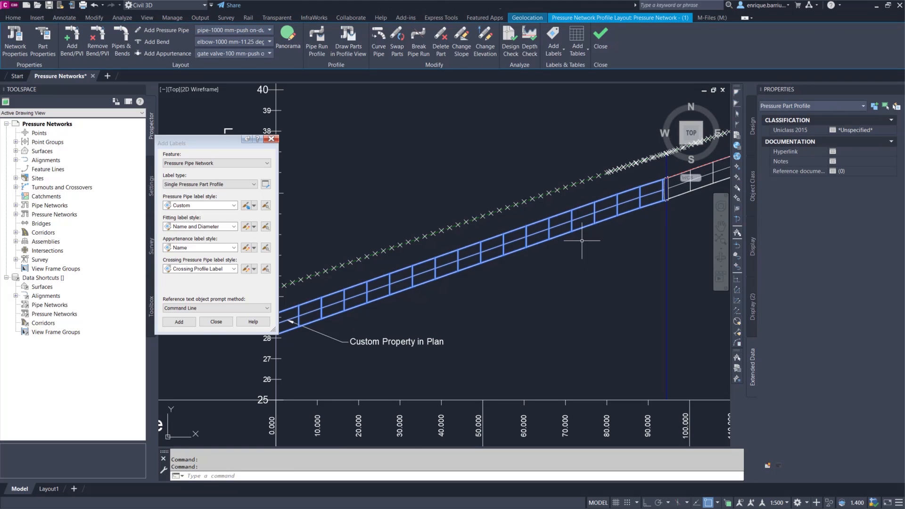
{"action": "key", "text": "ctrl"}
{"action": "scroll", "coordinate": [562, 261], "scroll_direction": "down", "scroll_amount": 4}
{"action": "scroll", "coordinate": [562, 261], "scroll_direction": "down", "scroll_amount": 4}
{"action": "middle_click_drag", "start_coordinate": [563, 266], "coordinate": [656, 252]}
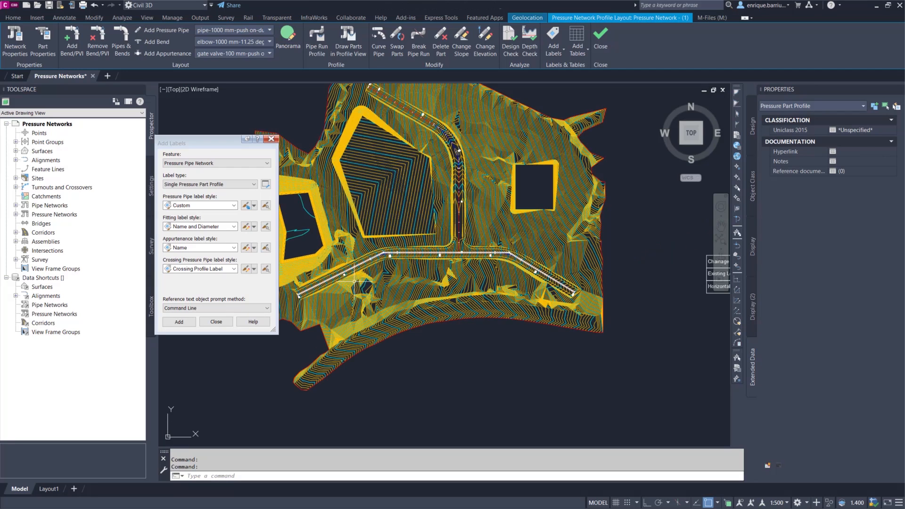
{"action": "scroll", "coordinate": [470, 283], "scroll_direction": "up", "scroll_amount": 4}
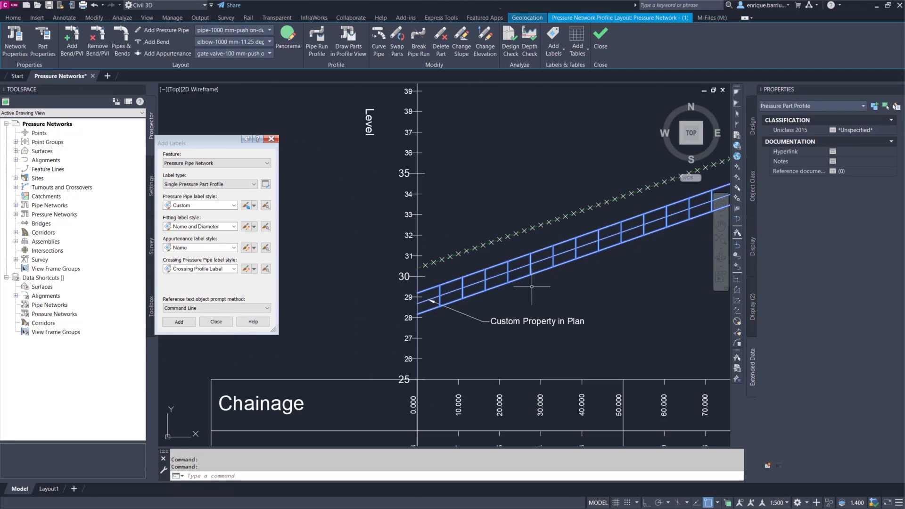
{"action": "key", "text": "Escape"}
{"action": "key", "text": "Escape"}
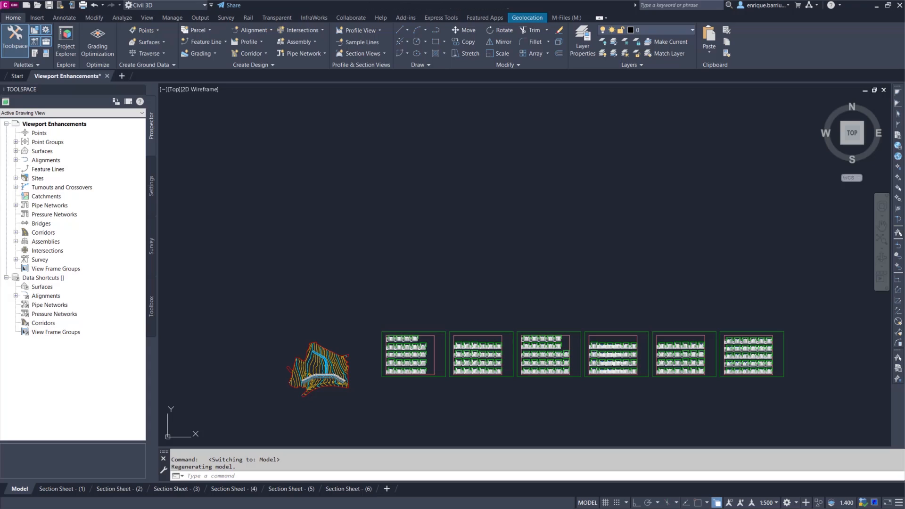
View the Section Sheet - (3) layout in the Viewport Enhancements drawing and return to model space.
{"action": "left_click", "coordinate": [178, 489]}
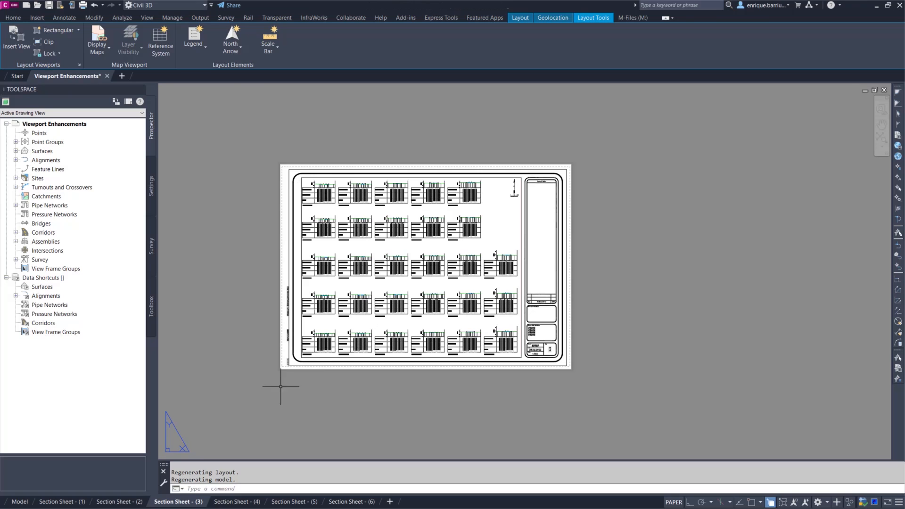
{"action": "left_click", "coordinate": [14, 501]}
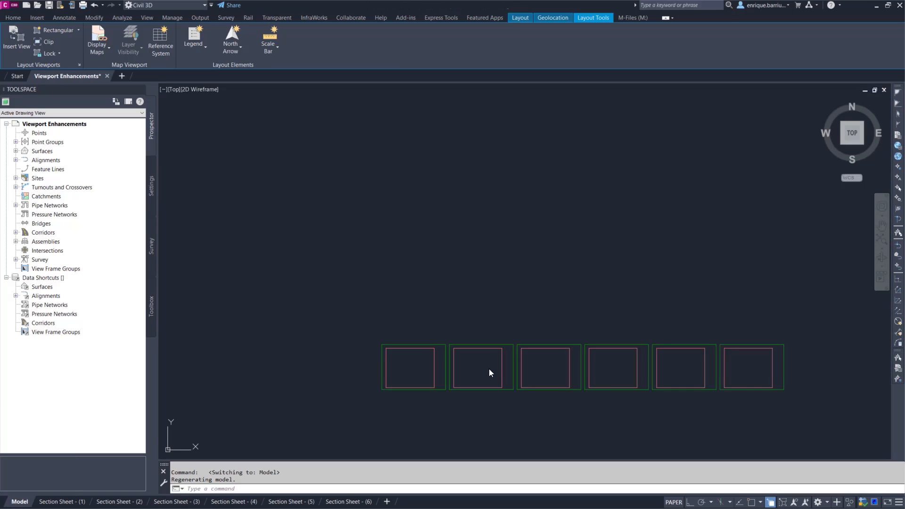
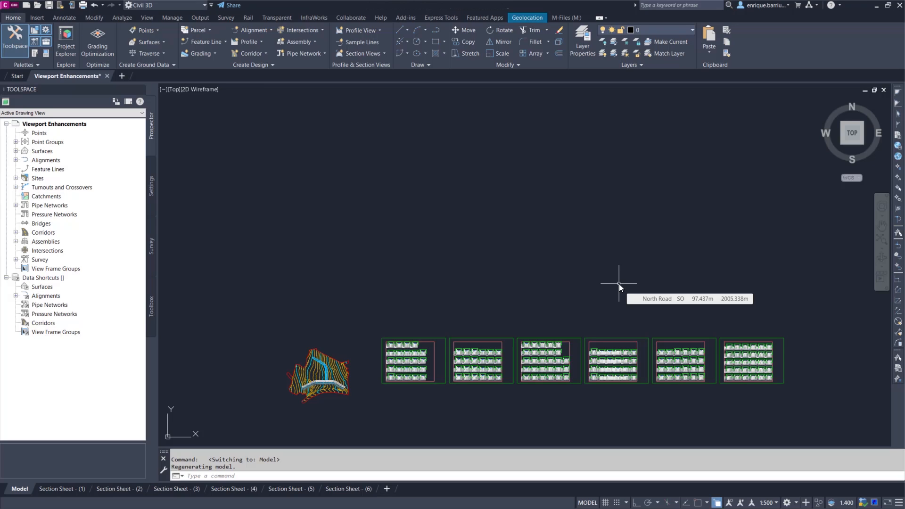
Set the AECCVIEWPORTOPT system variable to off and reopen the Section Sheet - (3) layout.
{"action": "type", "text": "AEX"}
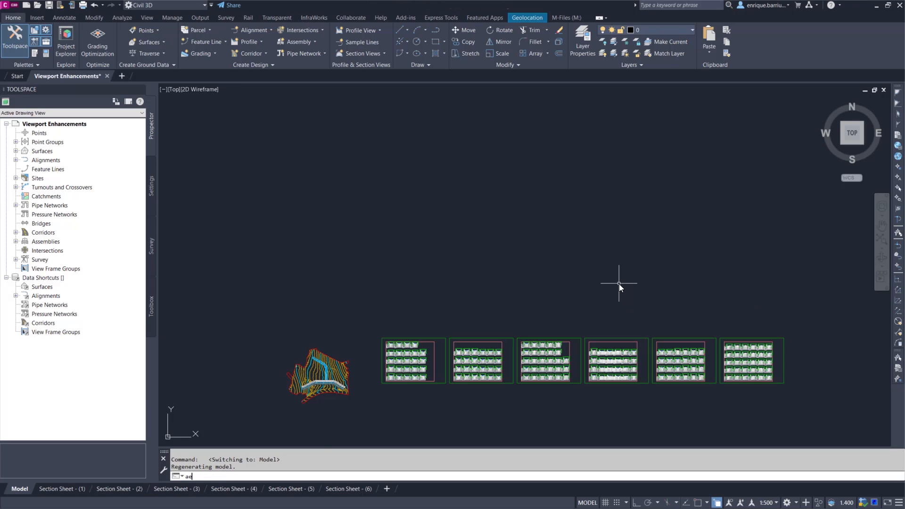
{"action": "type", "text": "CC"}
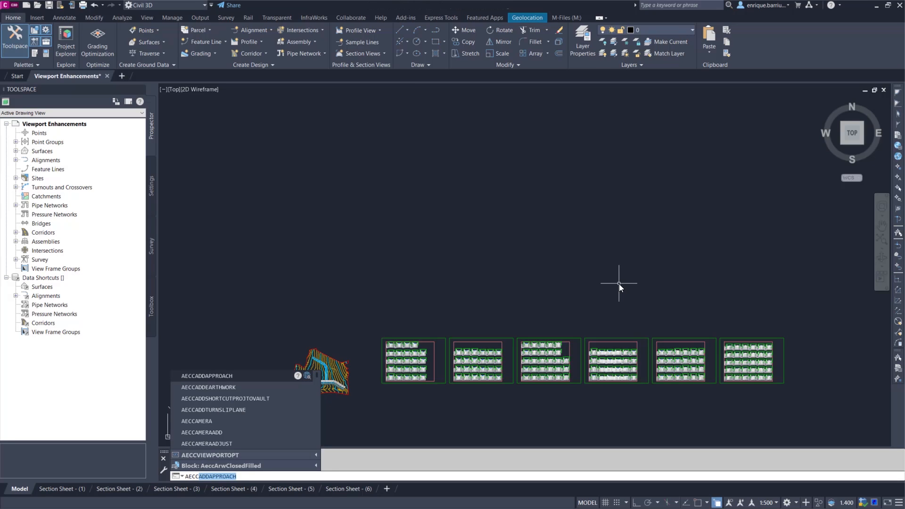
{"action": "type", "text": "VIEWPOR"}
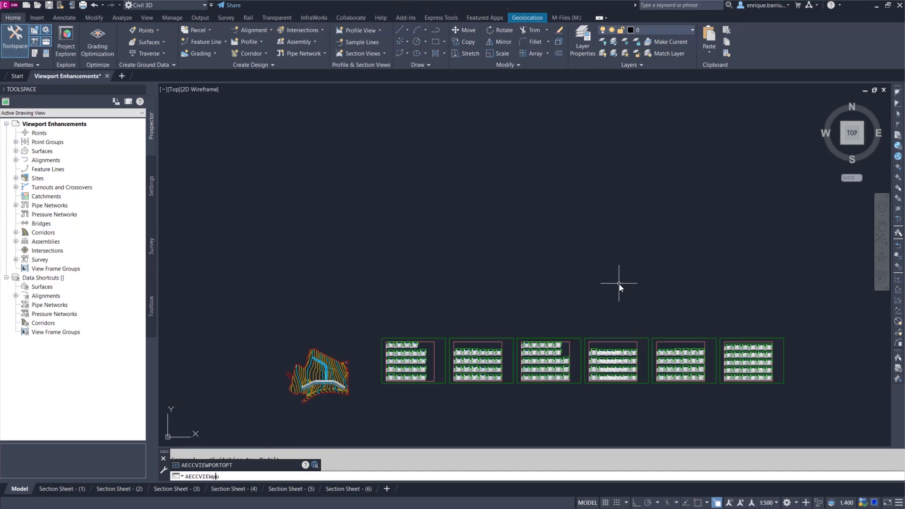
{"action": "type", "text": "TOPT"}
{"action": "key", "text": "Return"}
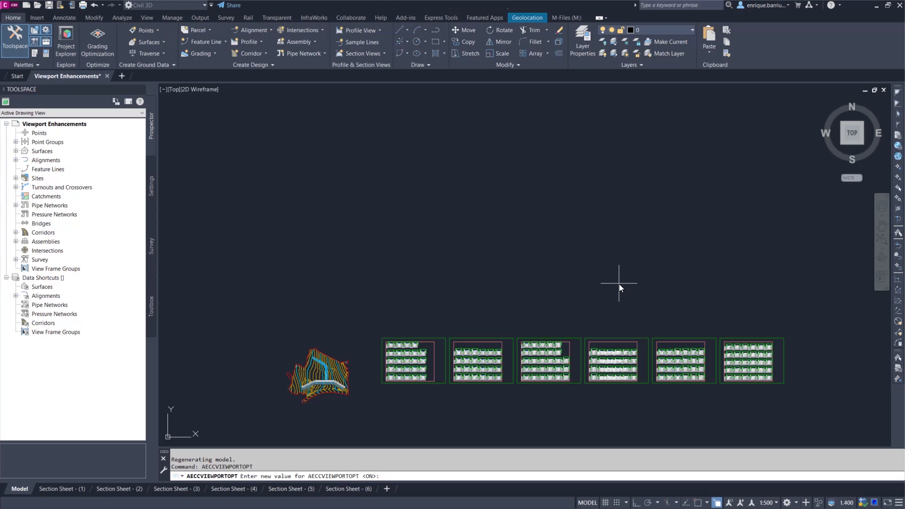
{"action": "type", "text": "off"}
{"action": "key", "text": "Return"}
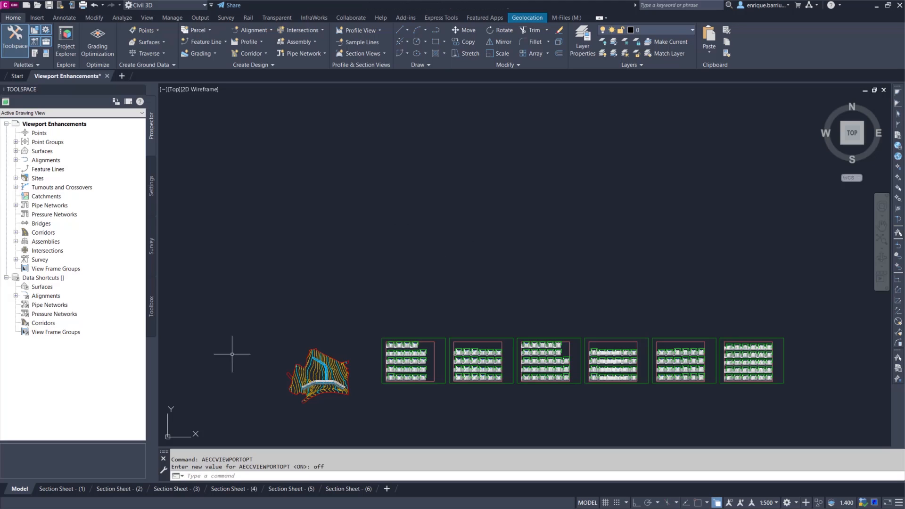
{"action": "left_click", "coordinate": [175, 489]}
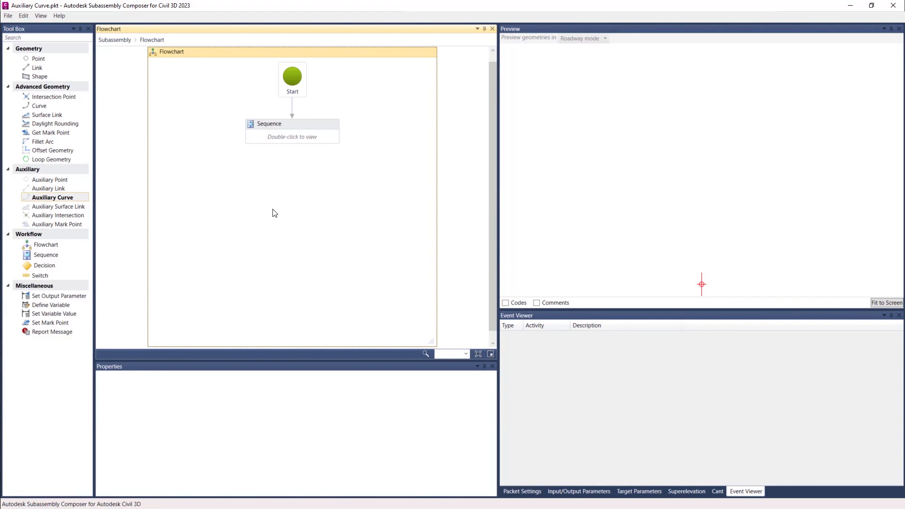
In Subassembly Composer, add an auxiliary point inside the Sequence of Auxiliary Curve.pkt and save the file.
{"action": "double_click", "coordinate": [305, 128]}
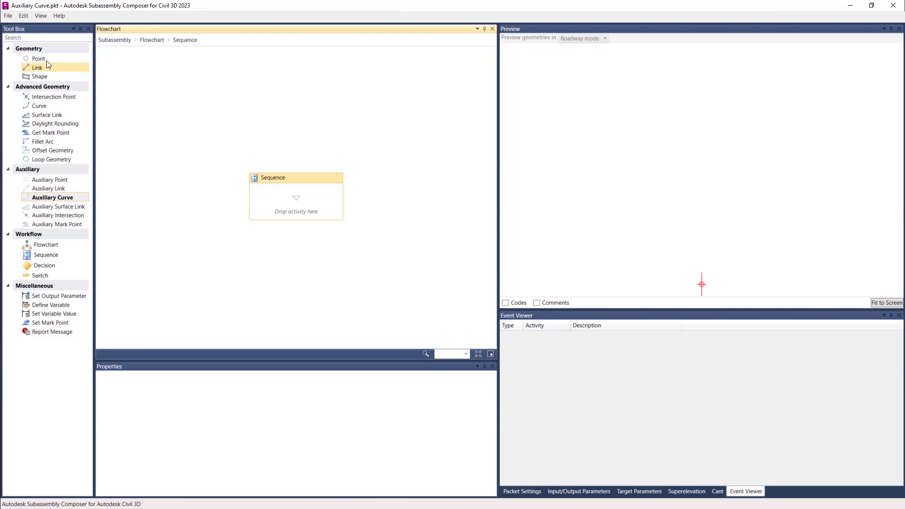
{"action": "left_click", "coordinate": [54, 8]}
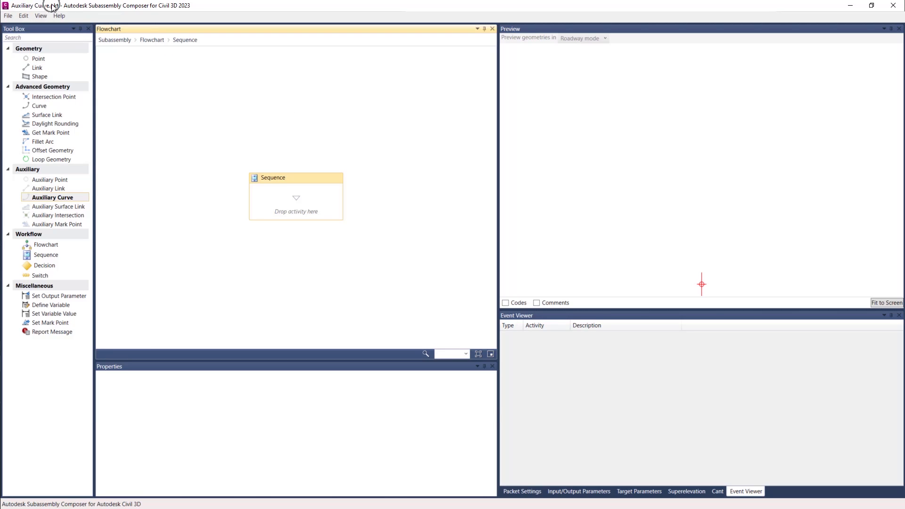
{"action": "left_click_drag", "start_coordinate": [46, 179], "coordinate": [285, 199]}
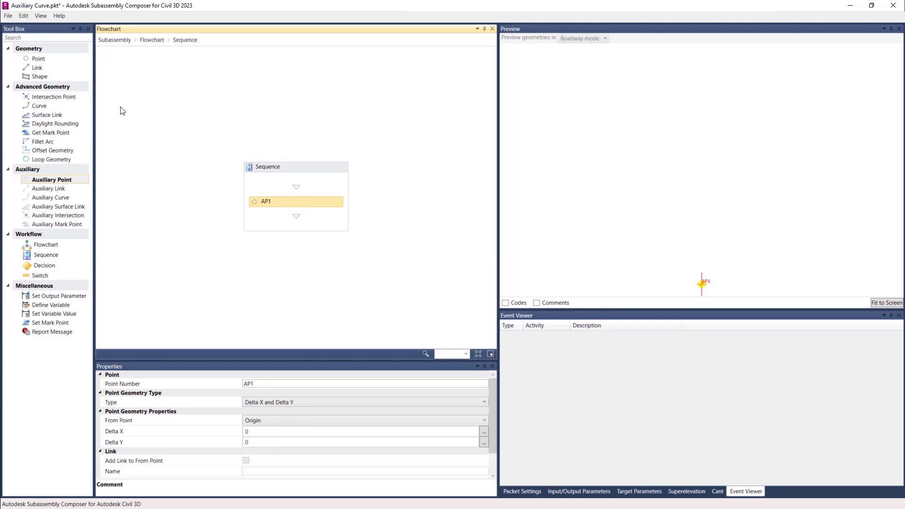
{"action": "left_click", "coordinate": [8, 15]}
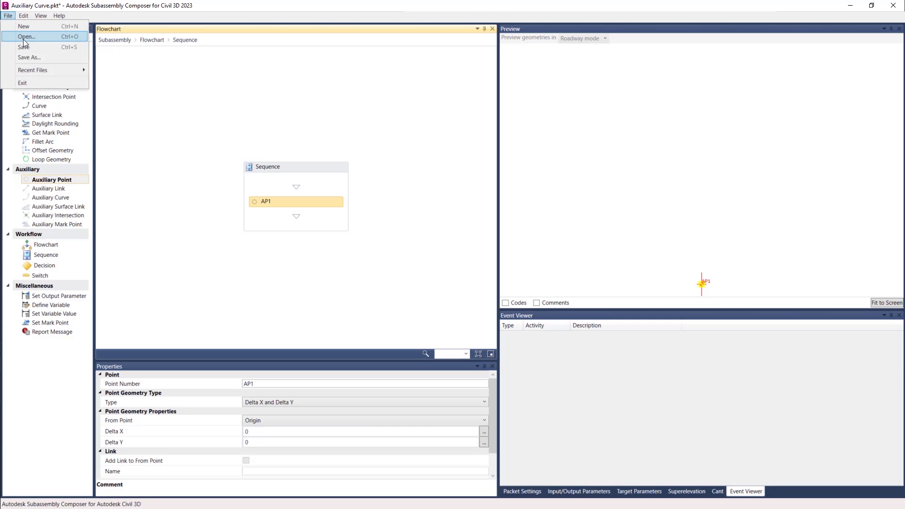
{"action": "left_click", "coordinate": [27, 47]}
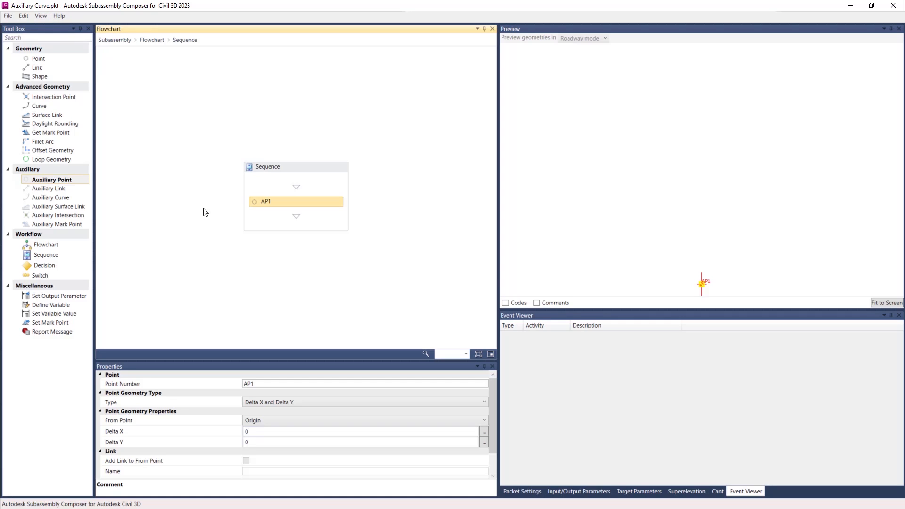
Append two more auxiliary points and an auxiliary curve to the end of the sequence.
{"action": "left_click_drag", "start_coordinate": [33, 183], "coordinate": [297, 219]}
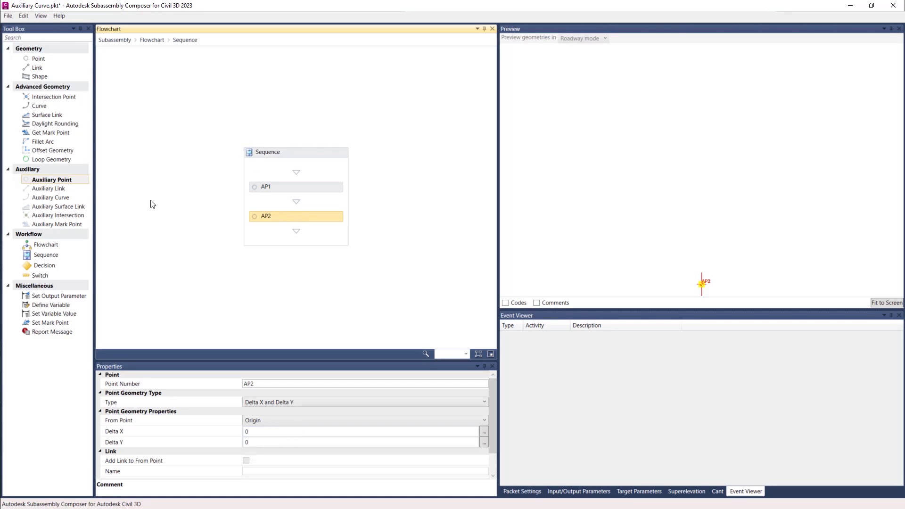
{"action": "left_click_drag", "start_coordinate": [66, 181], "coordinate": [303, 237]}
{"action": "left_click", "coordinate": [58, 199]}
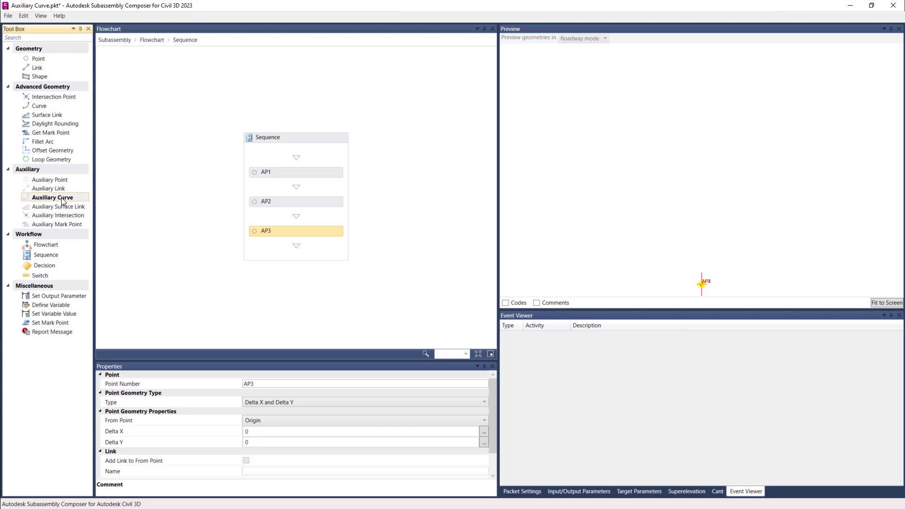
{"action": "left_click_drag", "start_coordinate": [38, 200], "coordinate": [313, 255]}
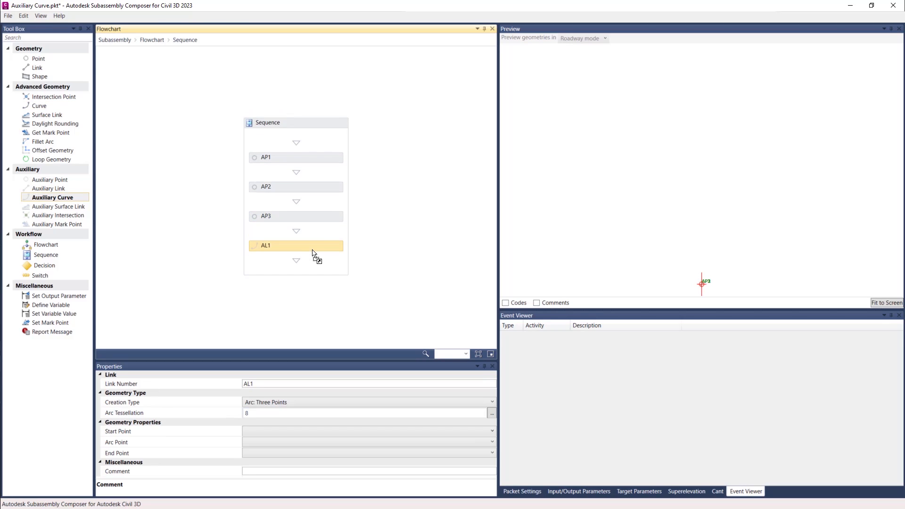
Set auxiliary point AP2 to Delta X -1 and Delta Y 1 from the origin.
{"action": "left_click", "coordinate": [300, 164]}
{"action": "left_click", "coordinate": [290, 190]}
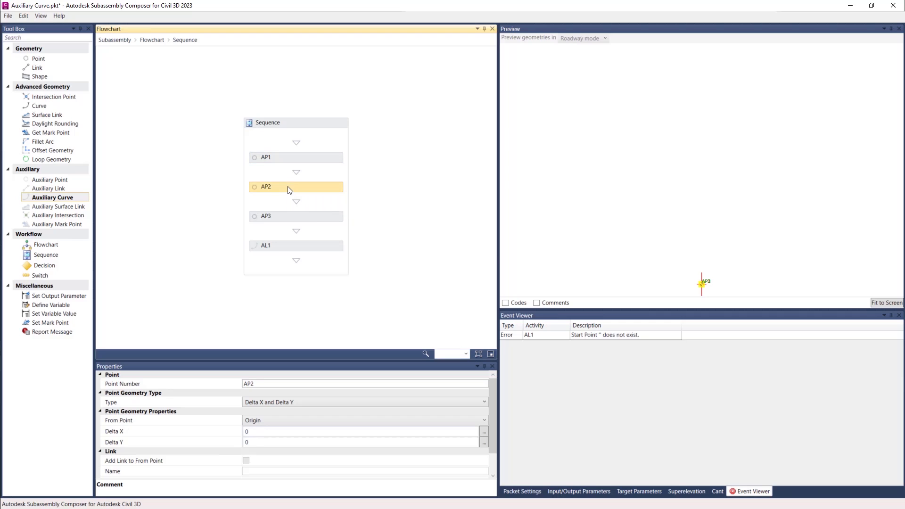
{"action": "left_click", "coordinate": [252, 432]}
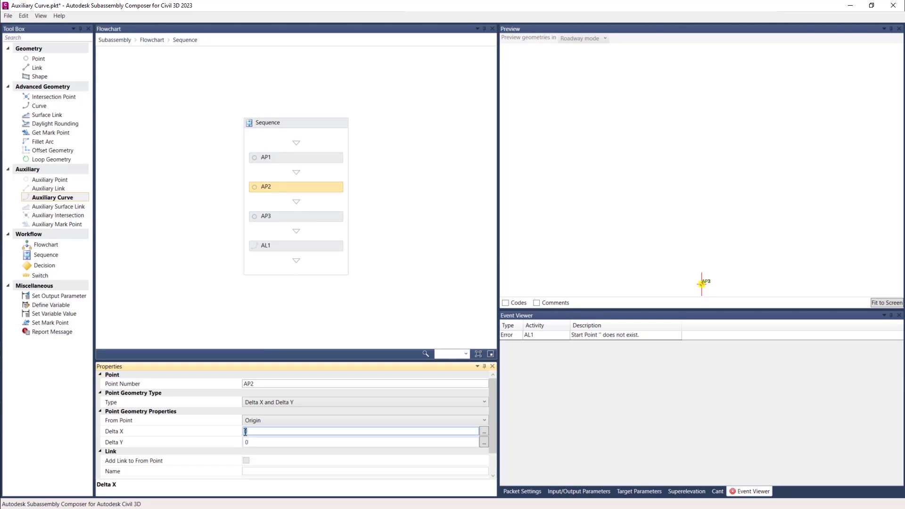
{"action": "type", "text": "-1"}
{"action": "left_click", "coordinate": [258, 443]}
{"action": "left_click", "coordinate": [258, 443]}
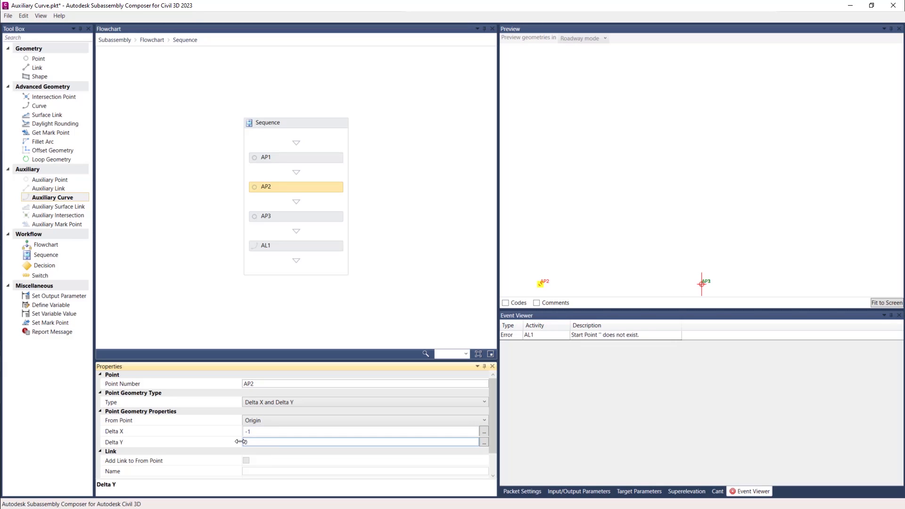
{"action": "key", "text": "BackSpace"}
{"action": "type", "text": "1"}
Set auxiliary point AP3 to Delta X 1 and Delta Y 1 from the origin.
{"action": "left_click", "coordinate": [289, 218]}
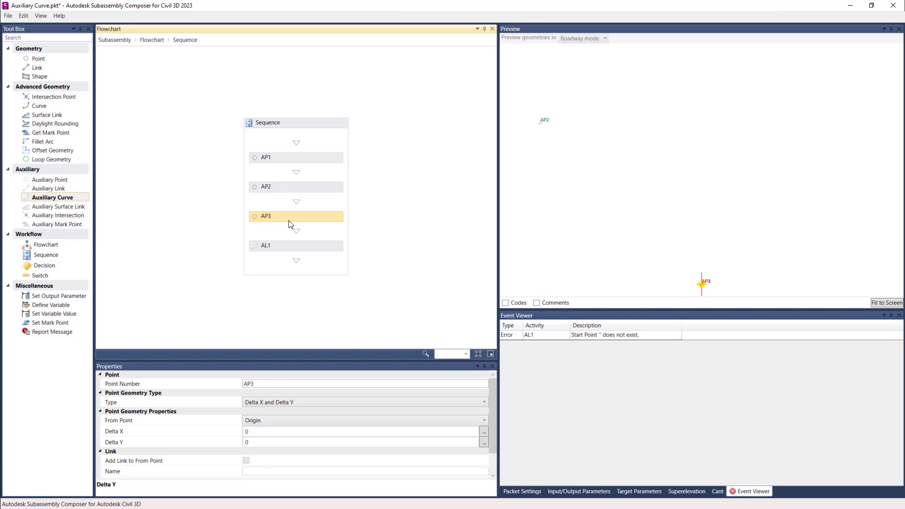
{"action": "left_click", "coordinate": [260, 431]}
{"action": "key", "text": "BackSpace"}
{"action": "type", "text": "1"}
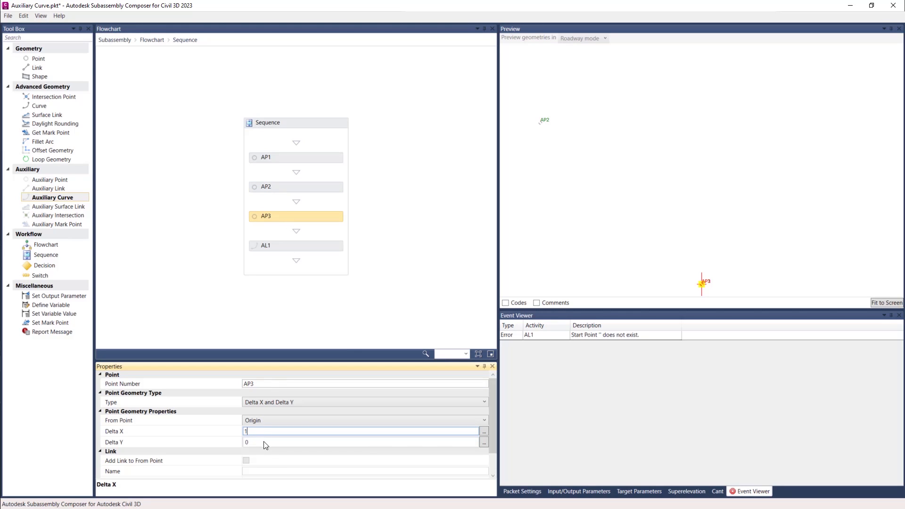
{"action": "left_click", "coordinate": [259, 444]}
{"action": "key", "text": "BackSpace"}
{"action": "type", "text": "1"}
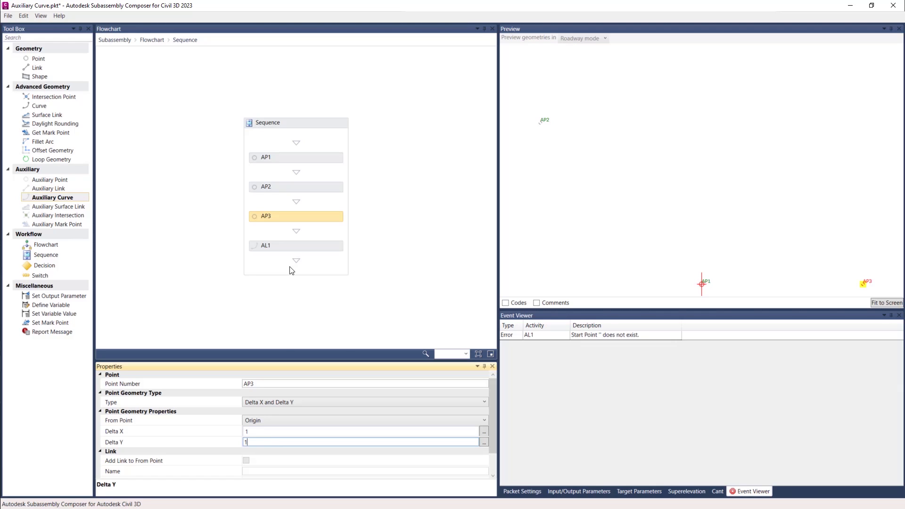
Define auxiliary curve AL1 as Arc: General with start point AP3, center point AP1 and end point AP2.
{"action": "left_click", "coordinate": [292, 249]}
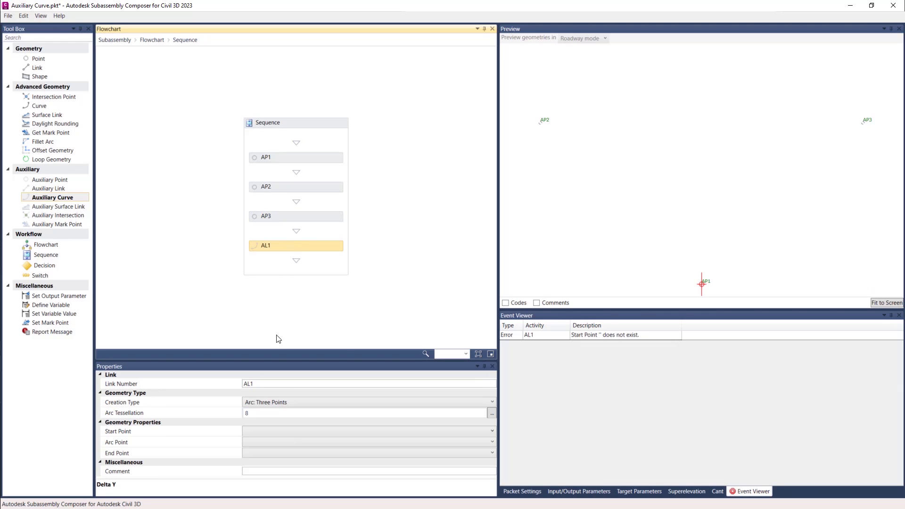
{"action": "left_click", "coordinate": [350, 402]}
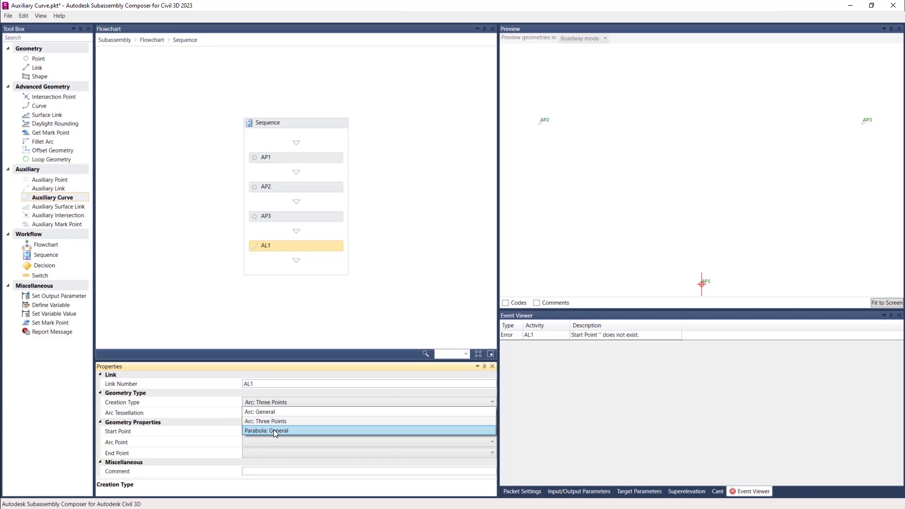
{"action": "left_click", "coordinate": [264, 412]}
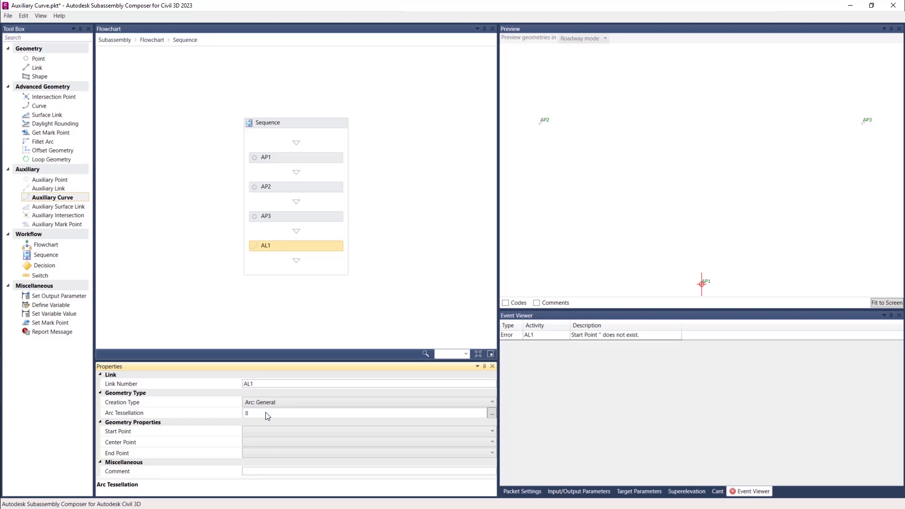
{"action": "left_click", "coordinate": [328, 431]}
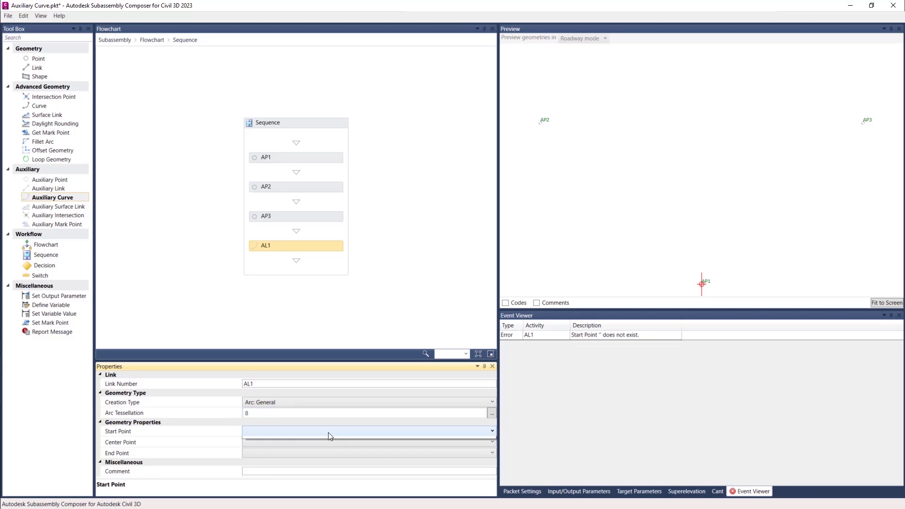
{"action": "left_click", "coordinate": [320, 439]}
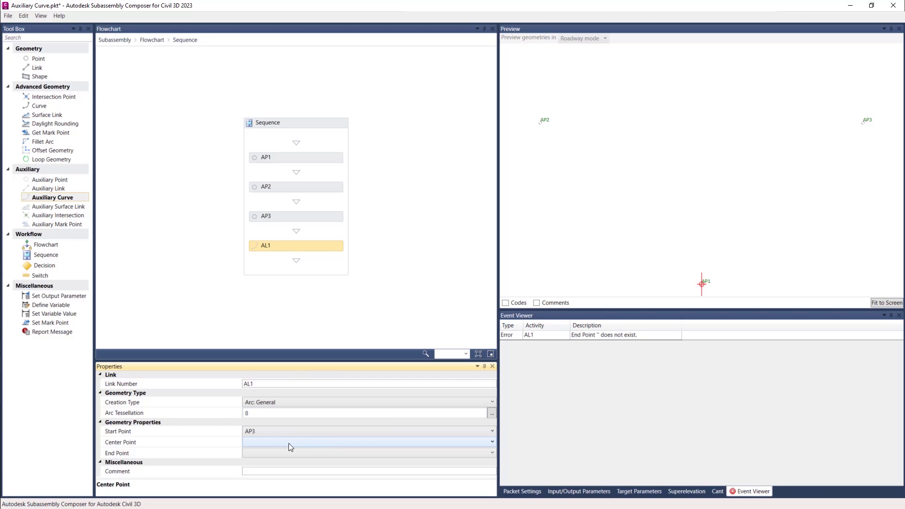
{"action": "left_click", "coordinate": [264, 442]}
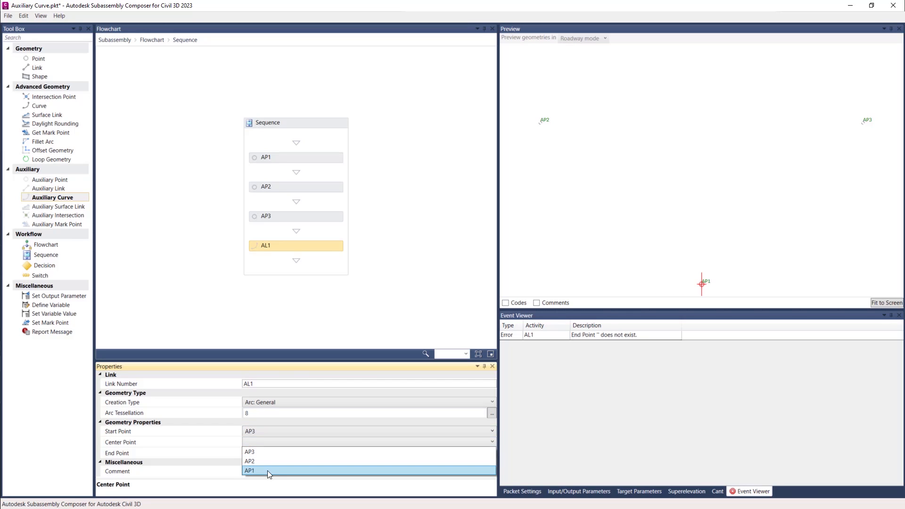
{"action": "left_click", "coordinate": [267, 472]}
{"action": "left_click", "coordinate": [281, 453]}
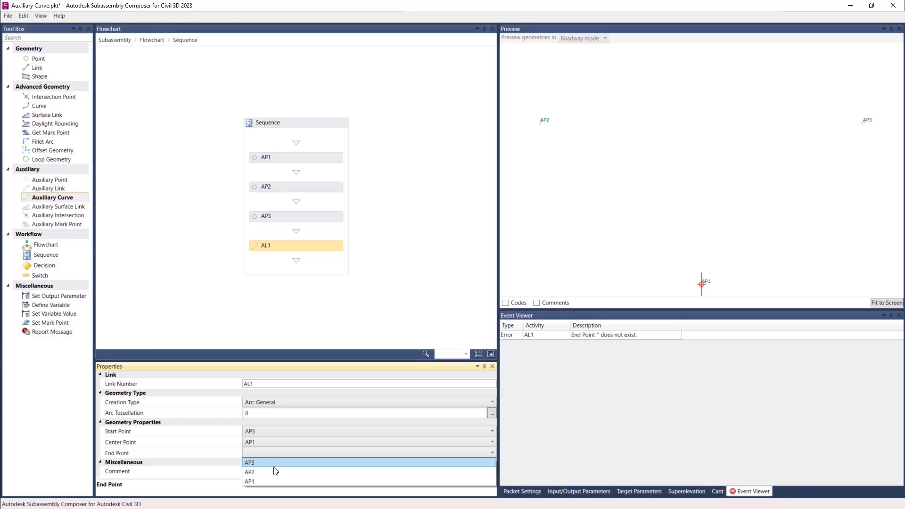
{"action": "left_click", "coordinate": [273, 471]}
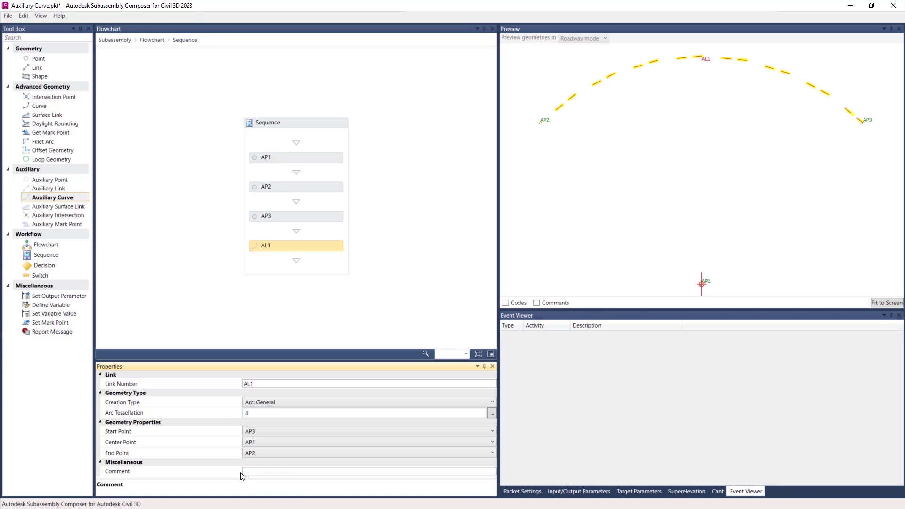
Set the arc tessellation of auxiliary curve AL1 to 3.
{"action": "left_click", "coordinate": [254, 413]}
{"action": "left_click_drag", "start_coordinate": [254, 413], "coordinate": [237, 417]}
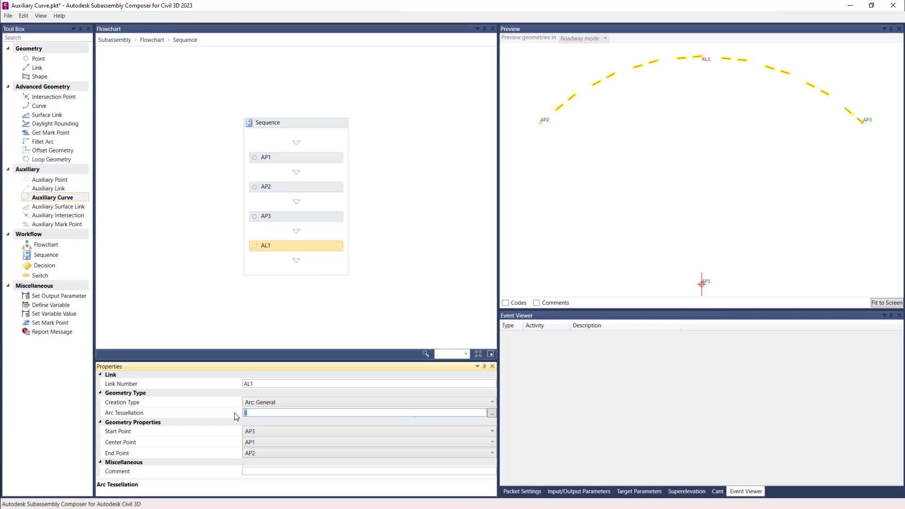
{"action": "type", "text": "3"}
{"action": "left_click", "coordinate": [269, 382]}
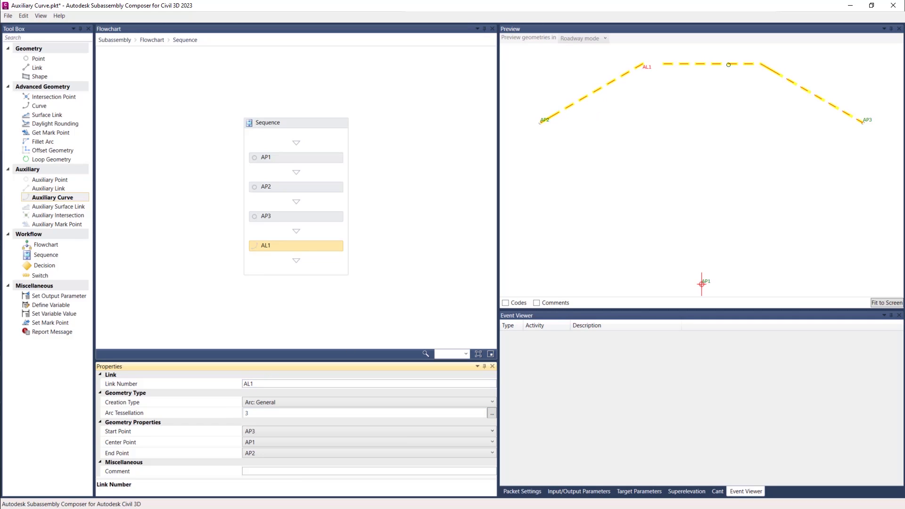
Raise the arc tessellation of auxiliary curve AL1 to 100.
{"action": "left_click", "coordinate": [273, 413]}
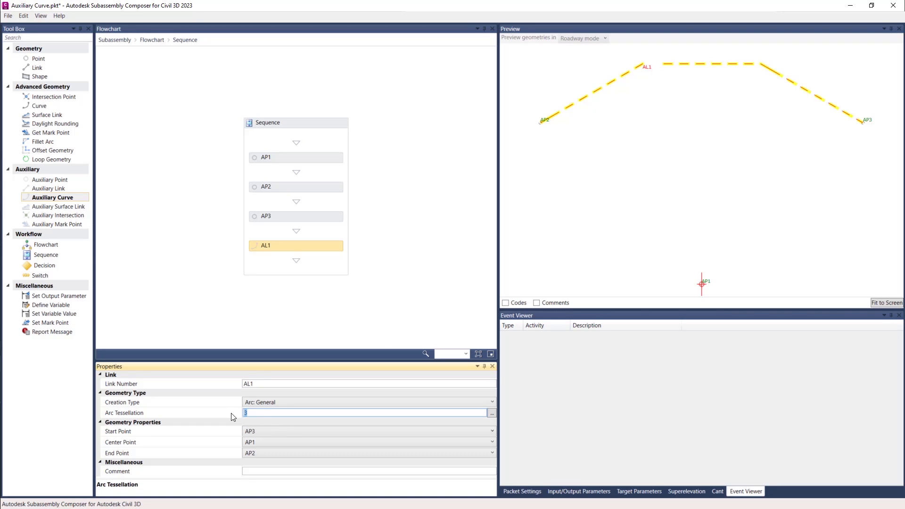
{"action": "key", "text": "BackSpace"}
{"action": "type", "text": "100"}
{"action": "key", "text": "Return"}
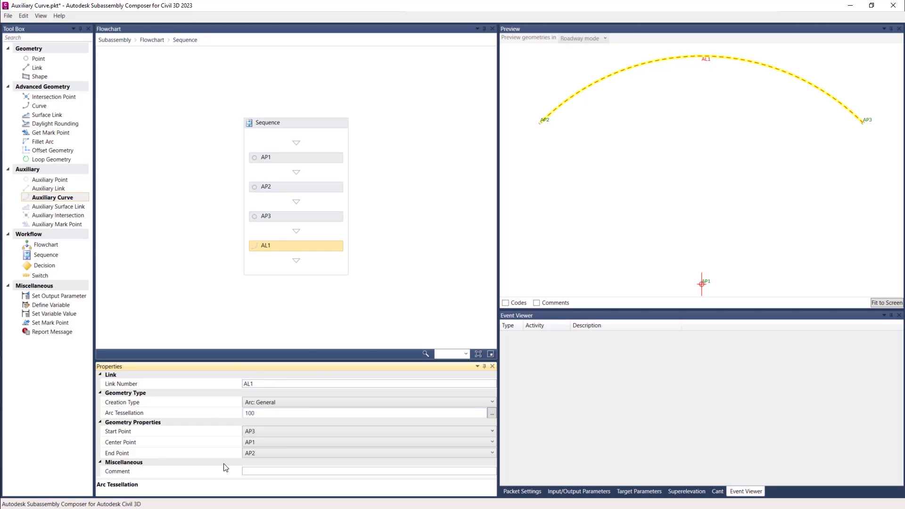
Change the creation type of AL1 to Arc: Three Points and use AP1 as its arc point.
{"action": "left_click", "coordinate": [305, 402]}
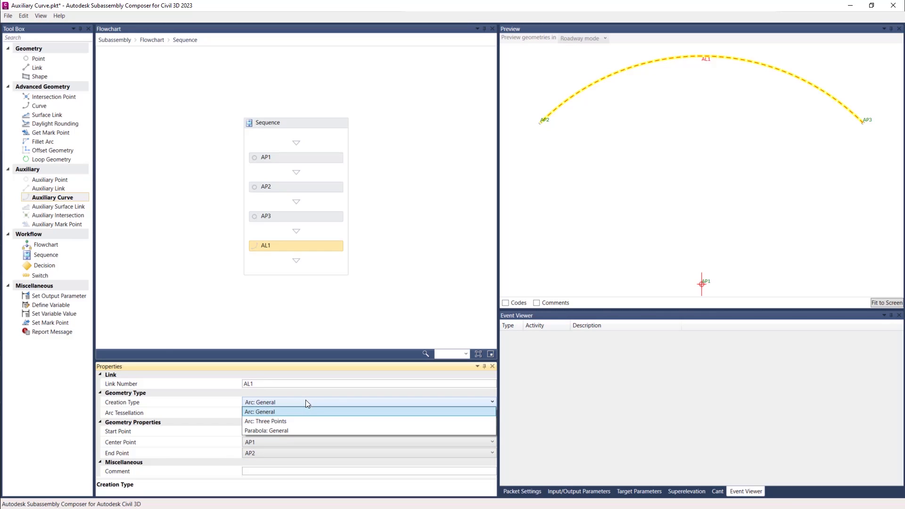
{"action": "left_click", "coordinate": [265, 422]}
{"action": "left_click", "coordinate": [257, 413]}
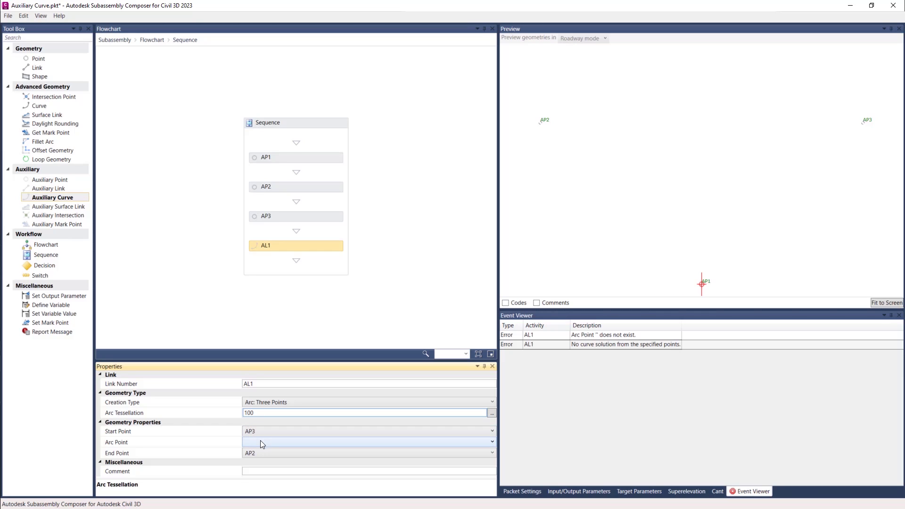
{"action": "left_click", "coordinate": [260, 440]}
{"action": "left_click", "coordinate": [255, 470]}
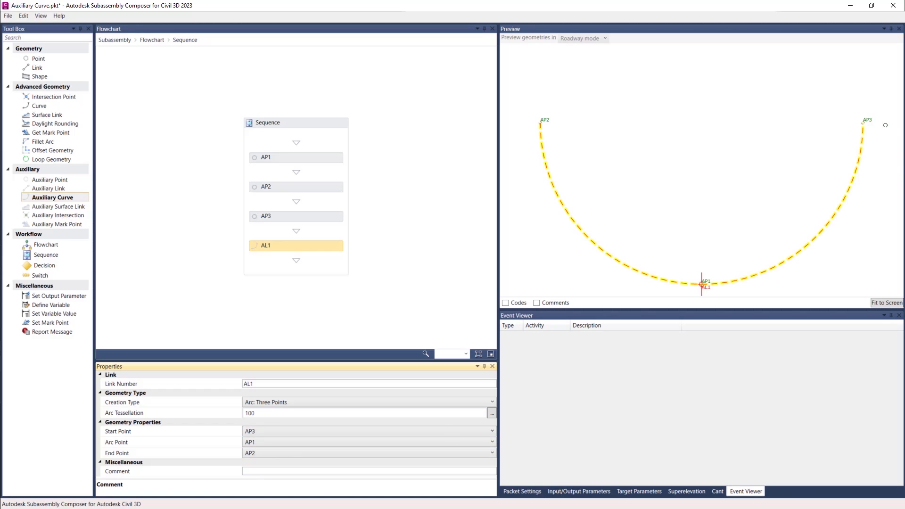
Change the creation type of AL1 to Parabola: General with a mid-ordinate distance of 1.
{"action": "left_click", "coordinate": [285, 401]}
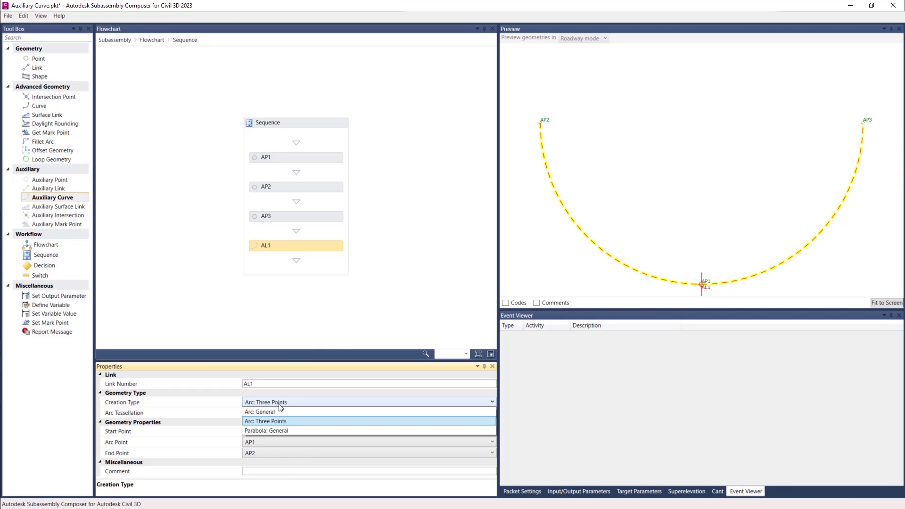
{"action": "left_click", "coordinate": [269, 431]}
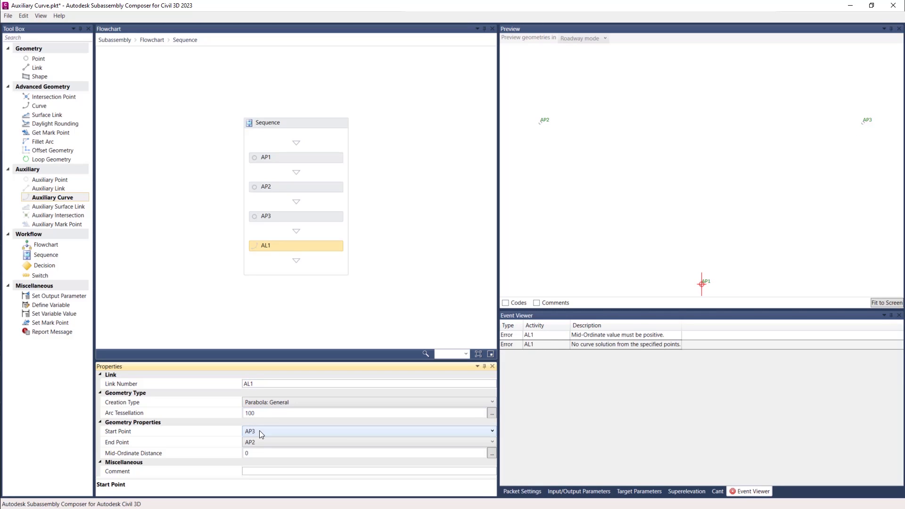
{"action": "left_click", "coordinate": [269, 453]}
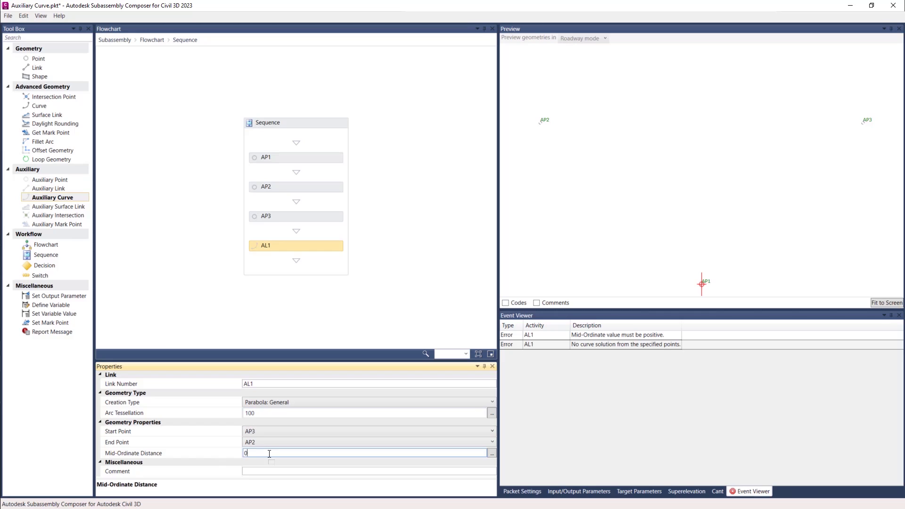
{"action": "key", "text": "BackSpace"}
{"action": "type", "text": "1"}
{"action": "left_click", "coordinate": [270, 413]}
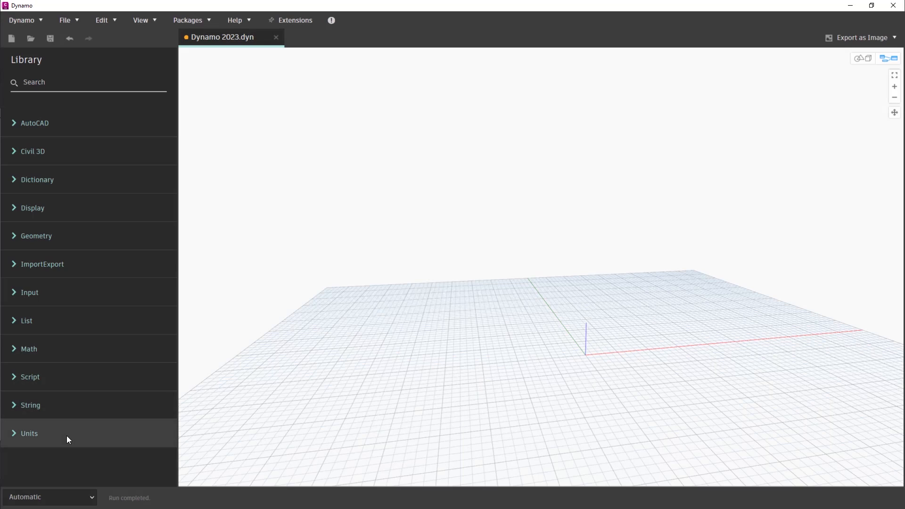
{"action": "key", "text": "ctrl"}
{"action": "key", "text": "ctrl"}
{"action": "left_click", "coordinate": [16, 349]}
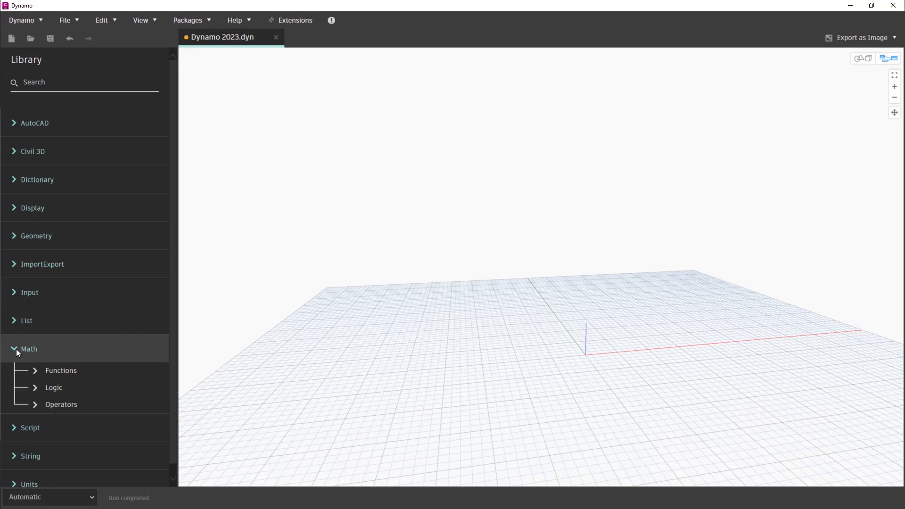
{"action": "left_click", "coordinate": [16, 349]}
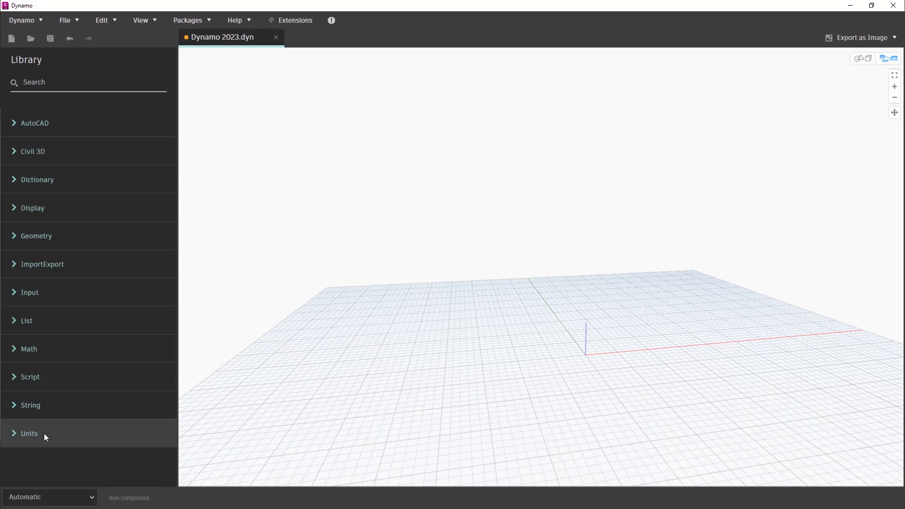
In Dynamo, add the Convert By Units node from the Units utilities and position it in the upper part of the workspace.
{"action": "left_click", "coordinate": [16, 431]}
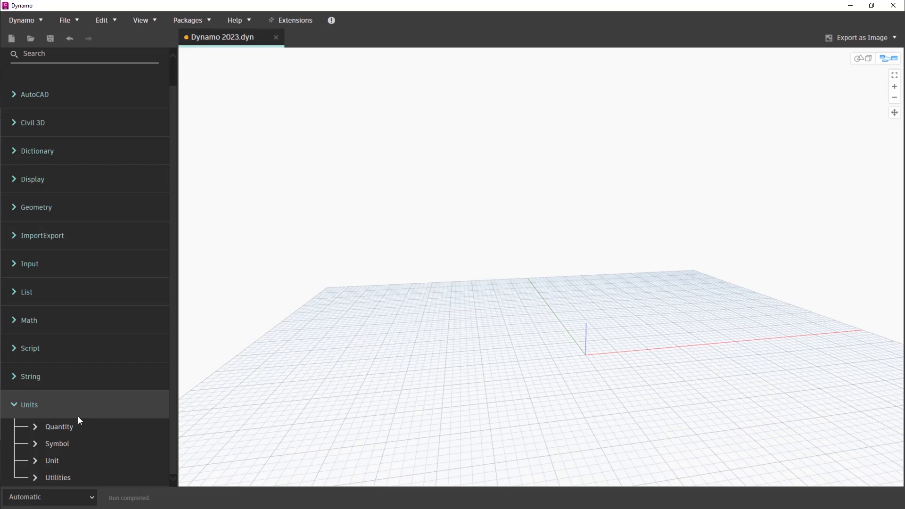
{"action": "left_click", "coordinate": [34, 479]}
{"action": "scroll", "coordinate": [115, 441], "scroll_direction": "down", "scroll_amount": 4}
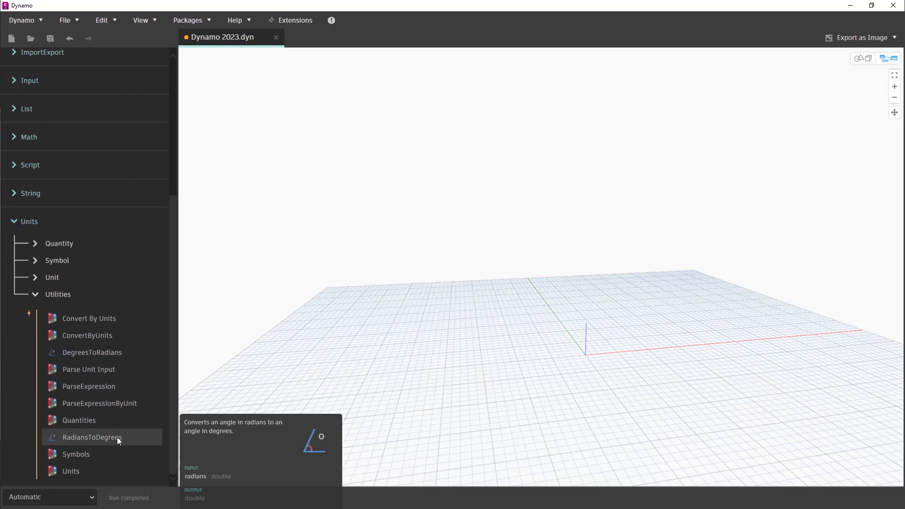
{"action": "left_click", "coordinate": [100, 321]}
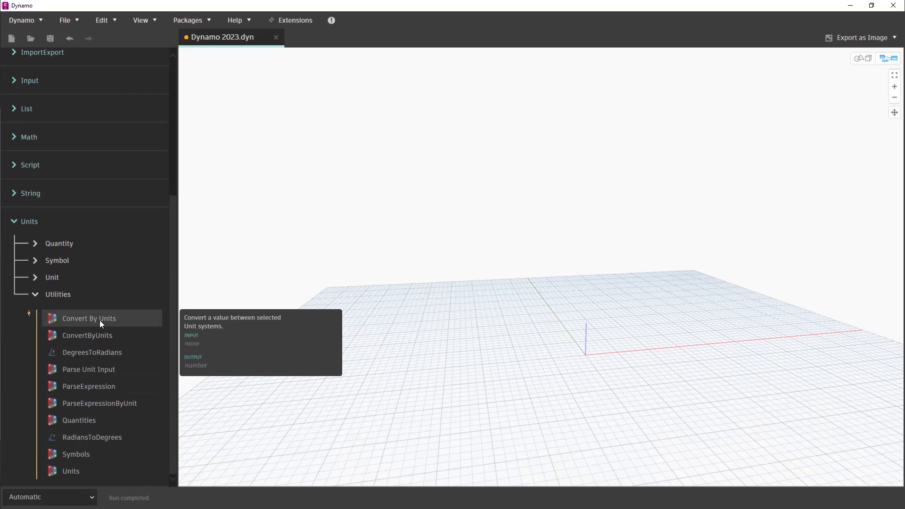
{"action": "left_click", "coordinate": [100, 320]}
{"action": "scroll", "coordinate": [589, 316], "scroll_direction": "up", "scroll_amount": 5}
{"action": "scroll", "coordinate": [605, 310], "scroll_direction": "up", "scroll_amount": 3}
{"action": "scroll", "coordinate": [605, 310], "scroll_direction": "down", "scroll_amount": 3}
{"action": "left_click_drag", "start_coordinate": [534, 307], "coordinate": [503, 228]}
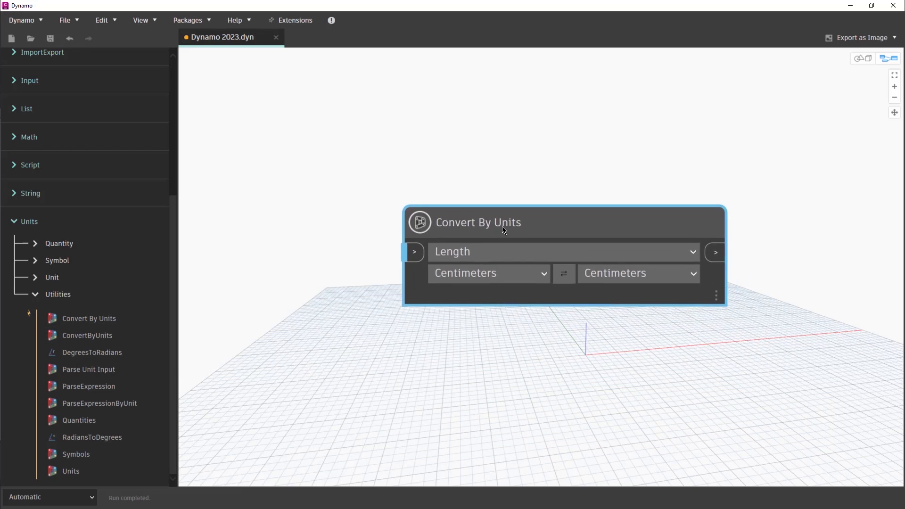
Set the Convert By Units node to the Area quantity, converting from Acres to Square meters.
{"action": "left_click", "coordinate": [688, 239]}
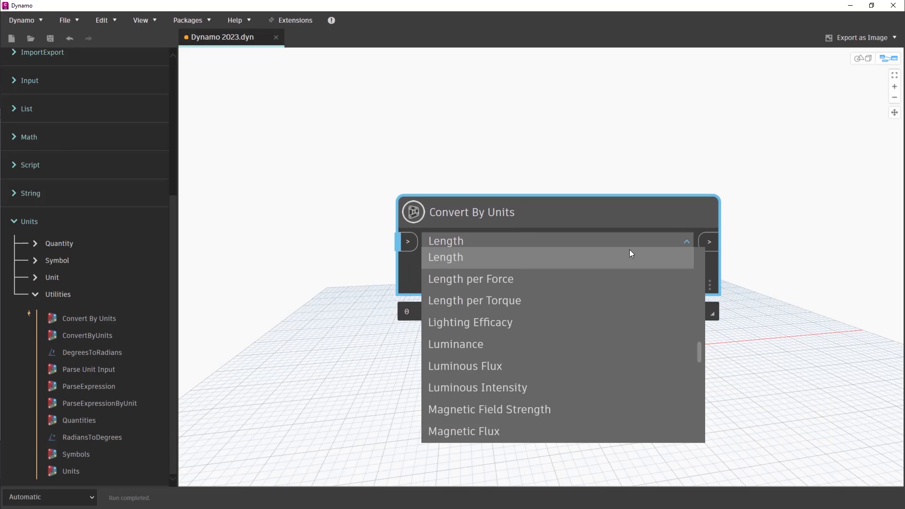
{"action": "scroll", "coordinate": [516, 266], "scroll_direction": "up", "scroll_amount": 13}
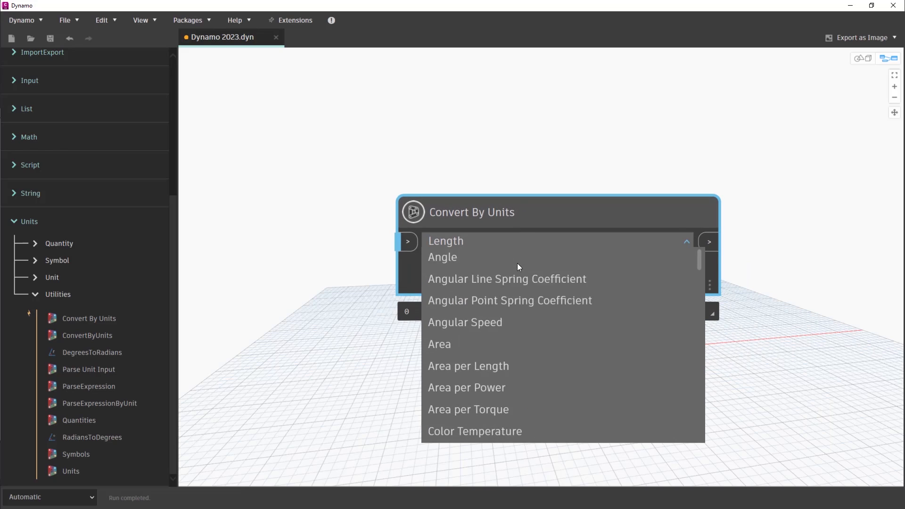
{"action": "left_click", "coordinate": [443, 367]}
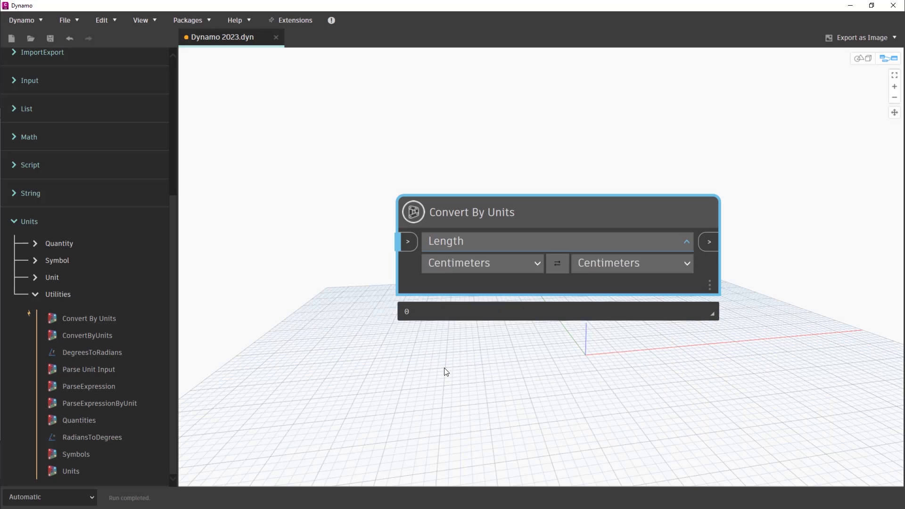
{"action": "left_click", "coordinate": [538, 262]}
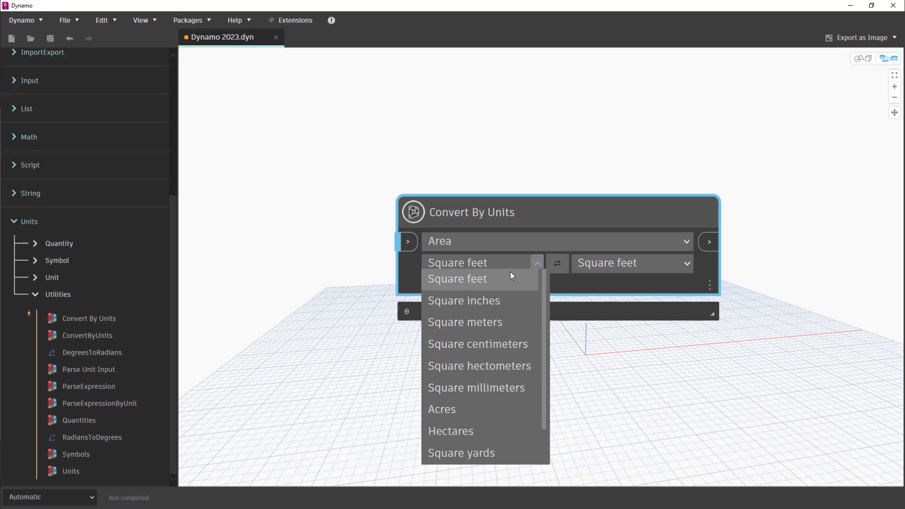
{"action": "left_click", "coordinate": [456, 407]}
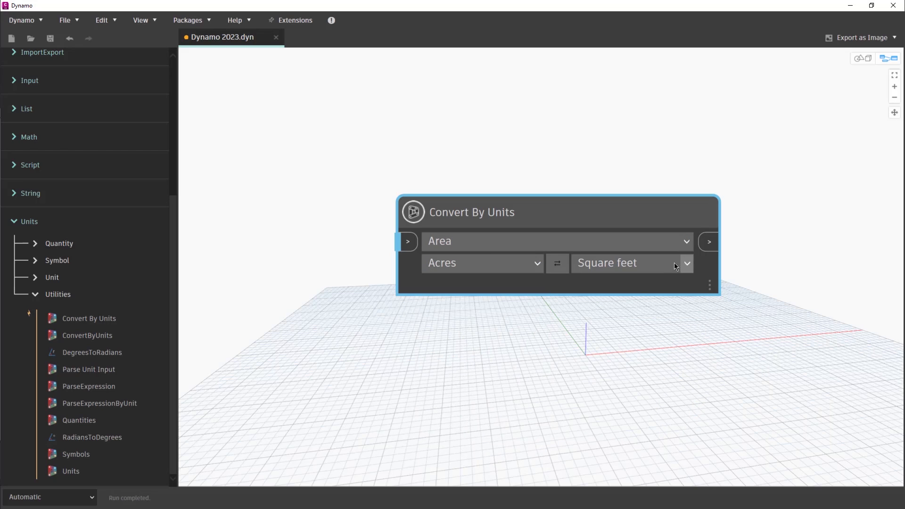
{"action": "left_click", "coordinate": [688, 264]}
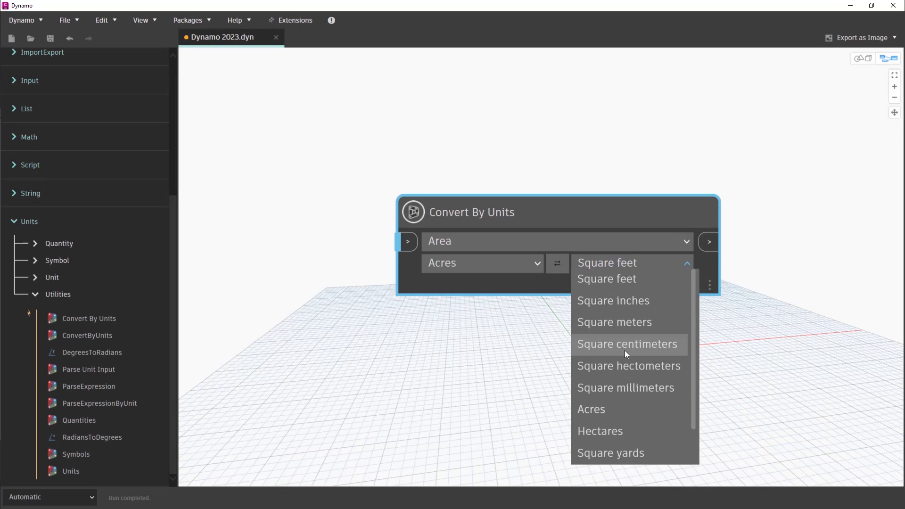
{"action": "left_click", "coordinate": [623, 324]}
Feed a new Code Block containing 10 into the Convert By Units node and display the node's output preview.
{"action": "left_click", "coordinate": [250, 227]}
{"action": "double_click", "coordinate": [251, 227]}
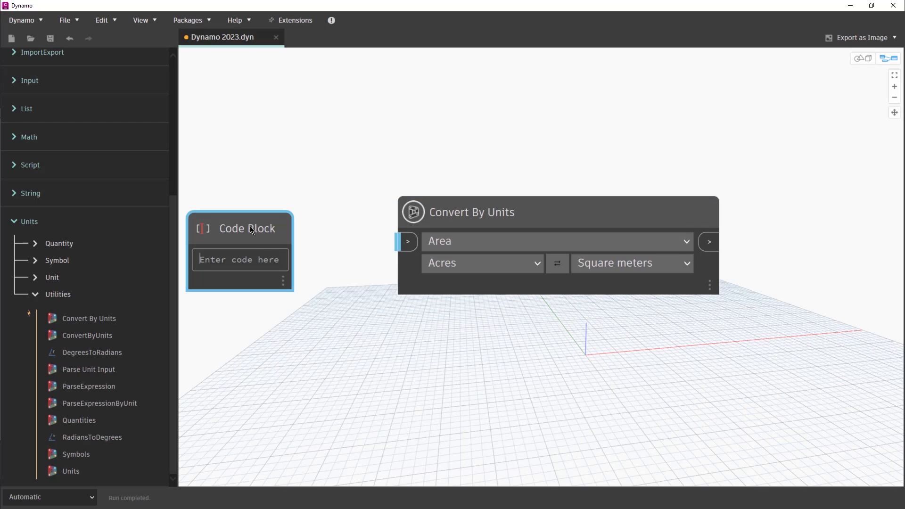
{"action": "type", "text": "10"}
{"action": "left_click", "coordinate": [309, 234]}
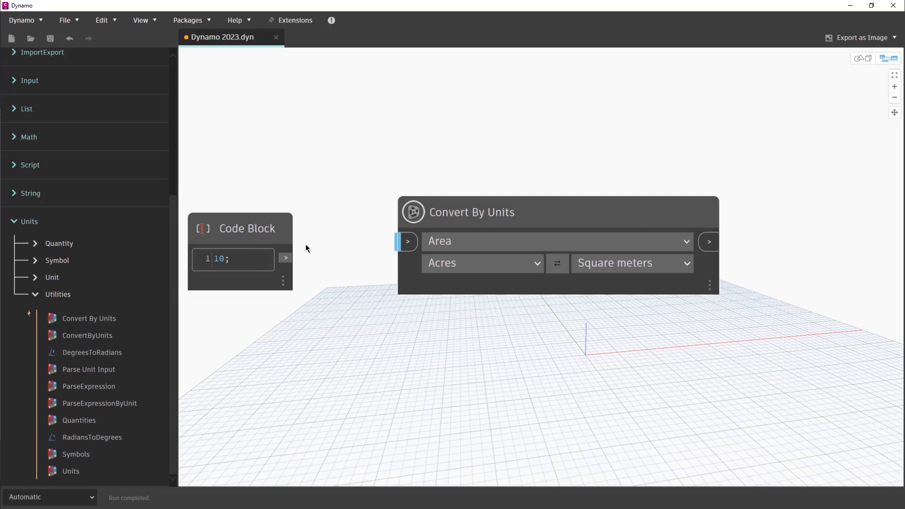
{"action": "left_click_drag", "start_coordinate": [286, 258], "coordinate": [397, 241]}
{"action": "left_click_drag", "start_coordinate": [289, 228], "coordinate": [311, 202]}
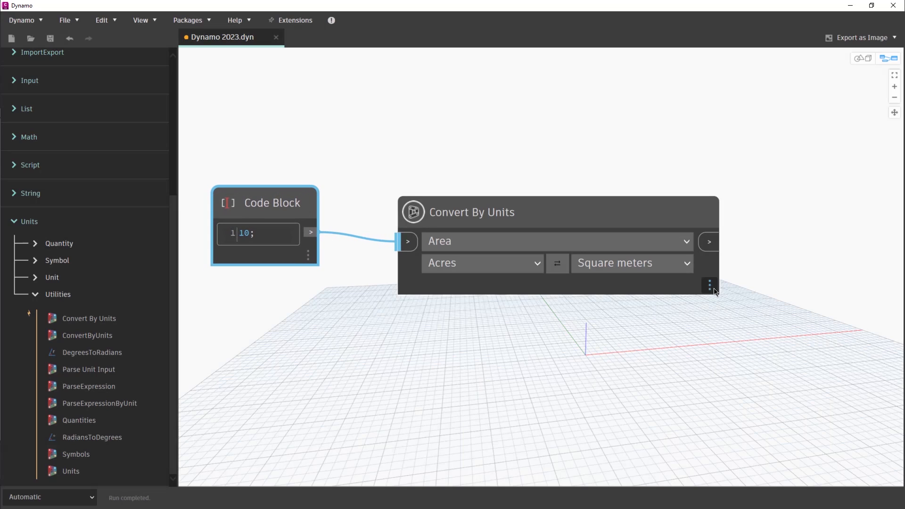
{"action": "left_click", "coordinate": [711, 309]}
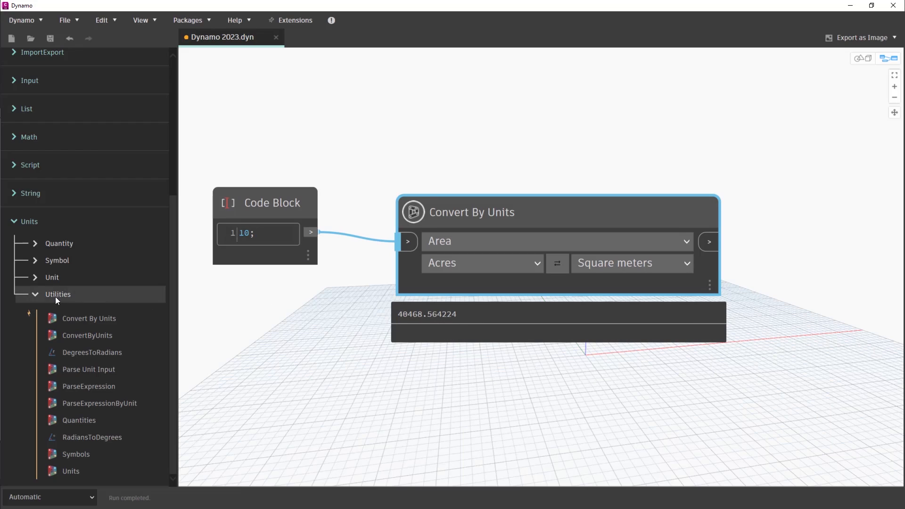
Add the StringifyDecimal node from the Units symbols and feed the Convert By Units output into its value input.
{"action": "left_click", "coordinate": [35, 261]}
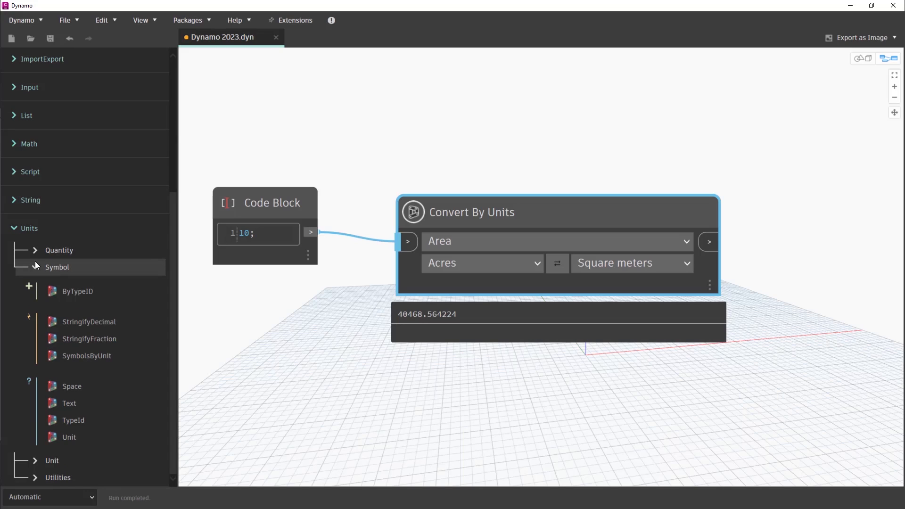
{"action": "mouse_move", "coordinate": [85, 322]}
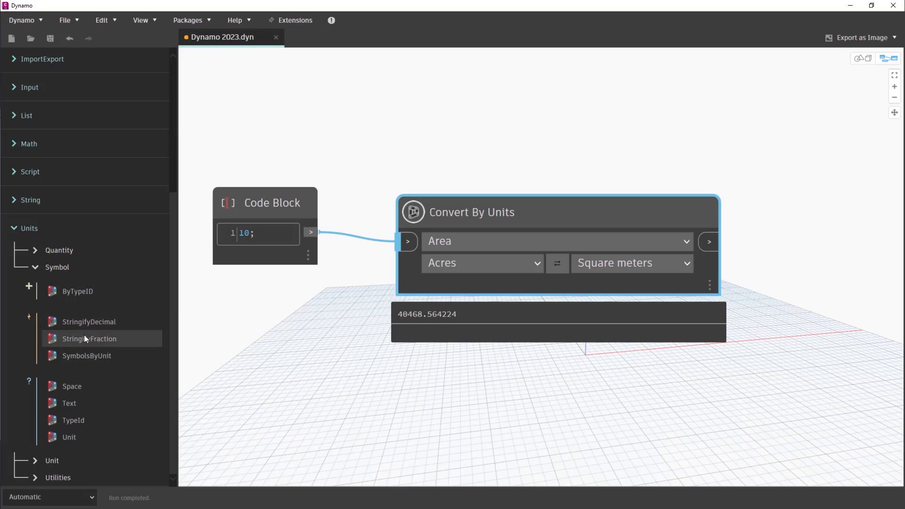
{"action": "mouse_move", "coordinate": [83, 339]}
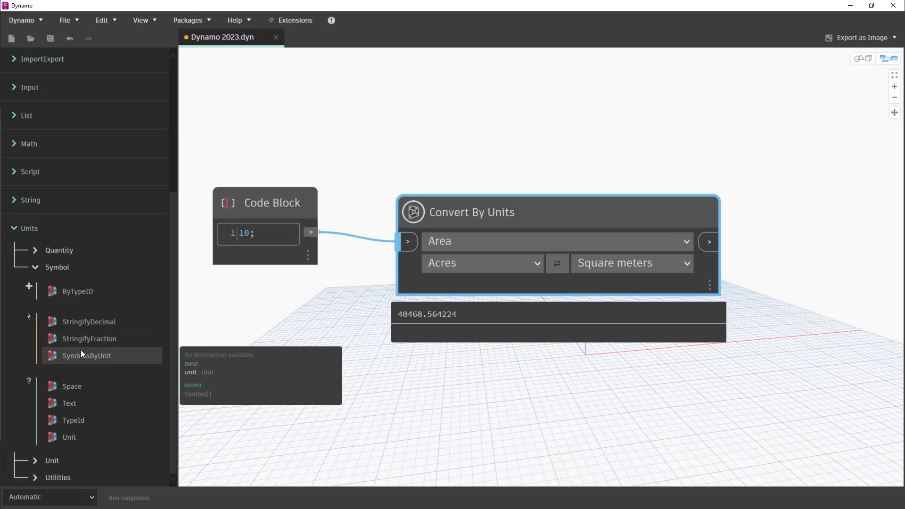
{"action": "left_click", "coordinate": [89, 321]}
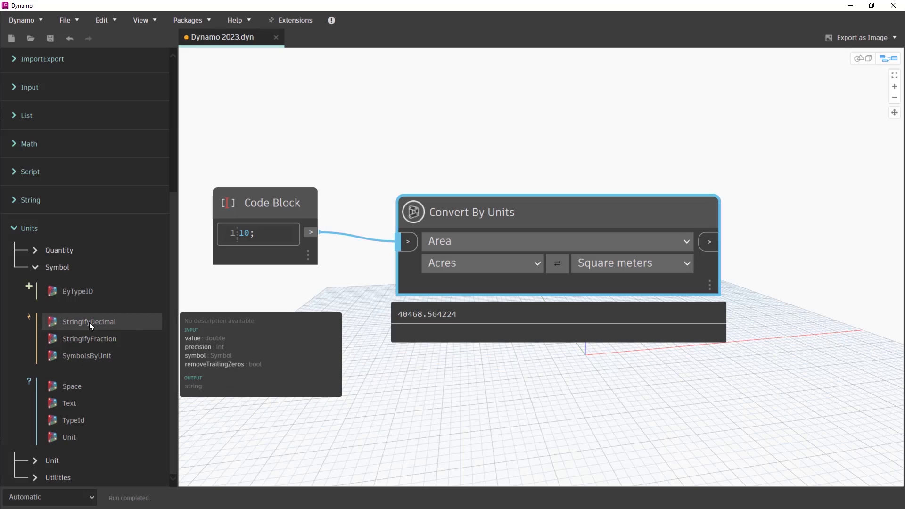
{"action": "scroll", "coordinate": [705, 398], "scroll_direction": "down", "scroll_amount": 2}
{"action": "middle_click_drag", "start_coordinate": [705, 399], "coordinate": [517, 353]}
{"action": "left_click_drag", "start_coordinate": [448, 202], "coordinate": [785, 165]}
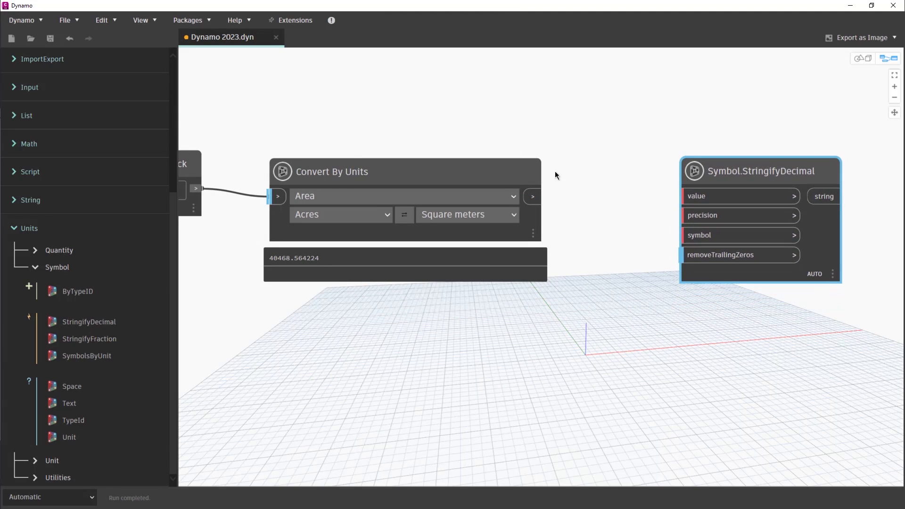
{"action": "left_click_drag", "start_coordinate": [533, 196], "coordinate": [705, 196]}
{"action": "left_click_drag", "start_coordinate": [745, 168], "coordinate": [762, 173]}
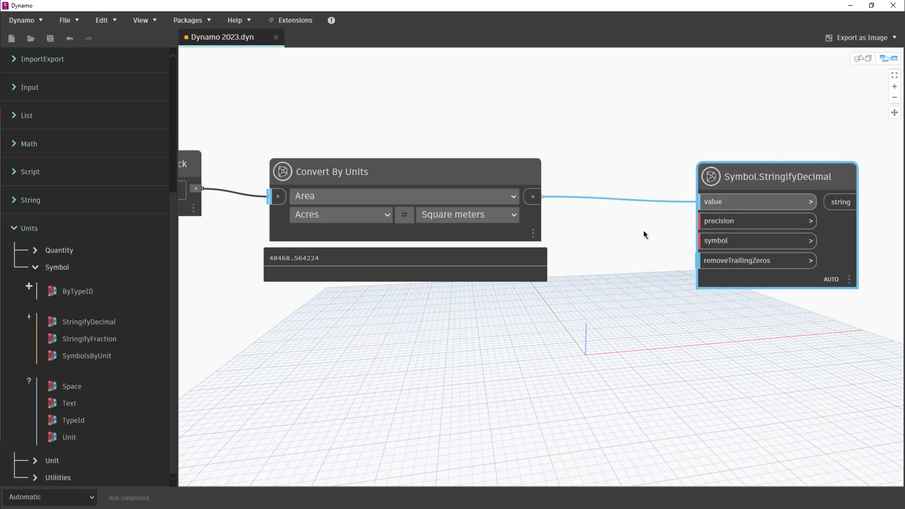
Add a Code Block containing 3 and connect it to the precision input of Symbol.StringifyDecimal.
{"action": "double_click", "coordinate": [598, 244]}
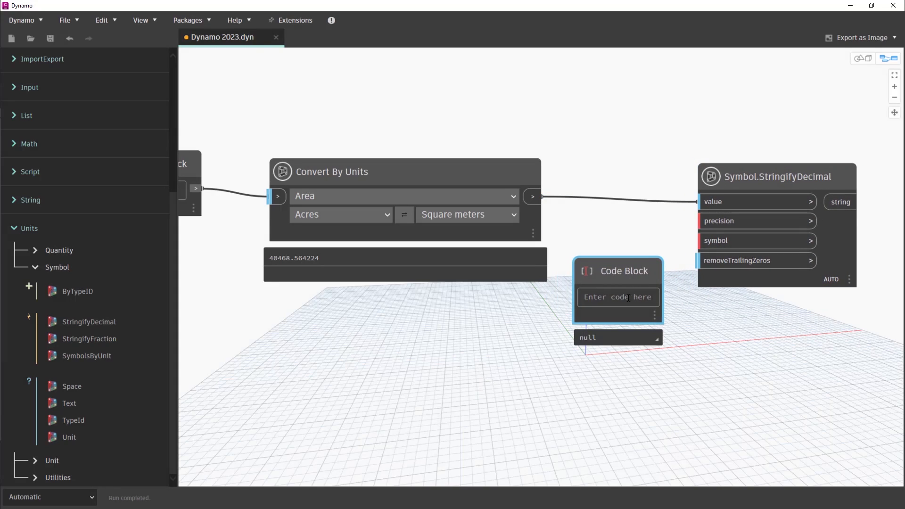
{"action": "type", "text": "3"}
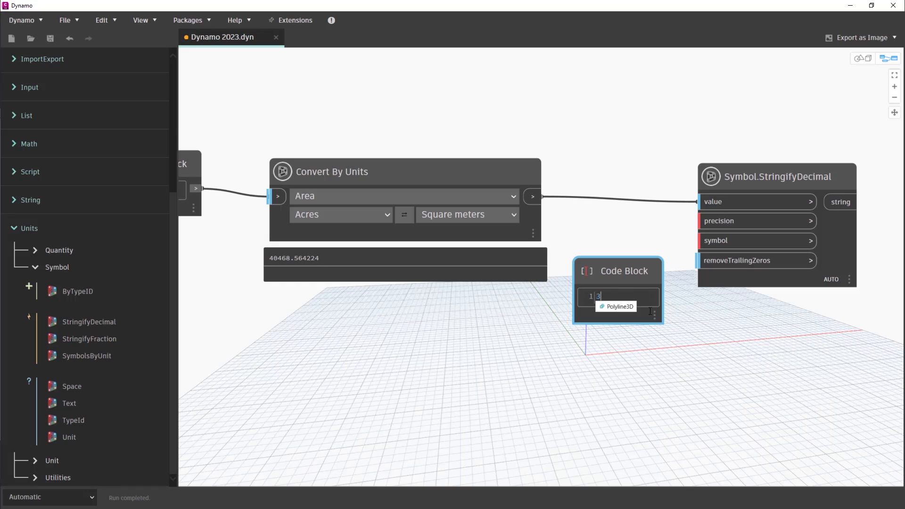
{"action": "left_click", "coordinate": [701, 334]}
{"action": "left_click_drag", "start_coordinate": [659, 297], "coordinate": [700, 221]}
{"action": "left_click_drag", "start_coordinate": [778, 170], "coordinate": [812, 169]}
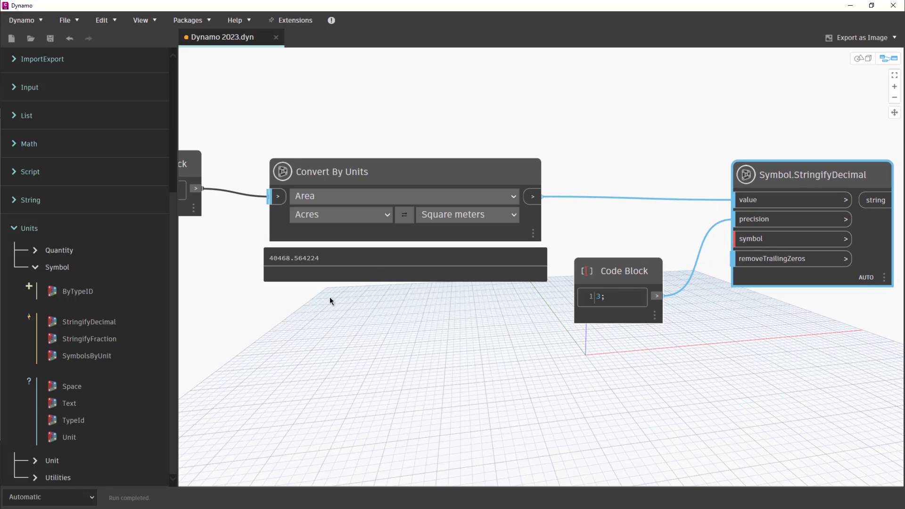
Add the Symbols node from the Units utilities below the new Code Block and set it to Square meters: m^2.
{"action": "left_click", "coordinate": [36, 267]}
{"action": "left_click", "coordinate": [36, 478]}
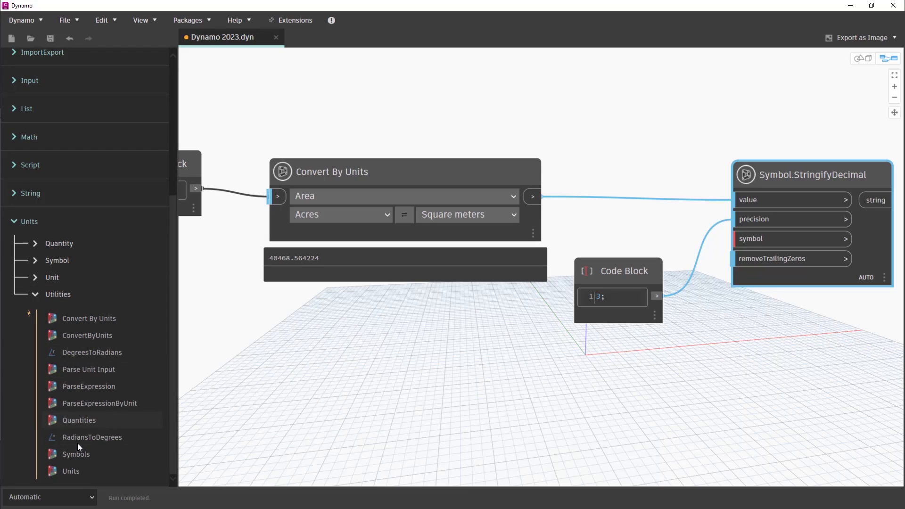
{"action": "left_click", "coordinate": [76, 455]}
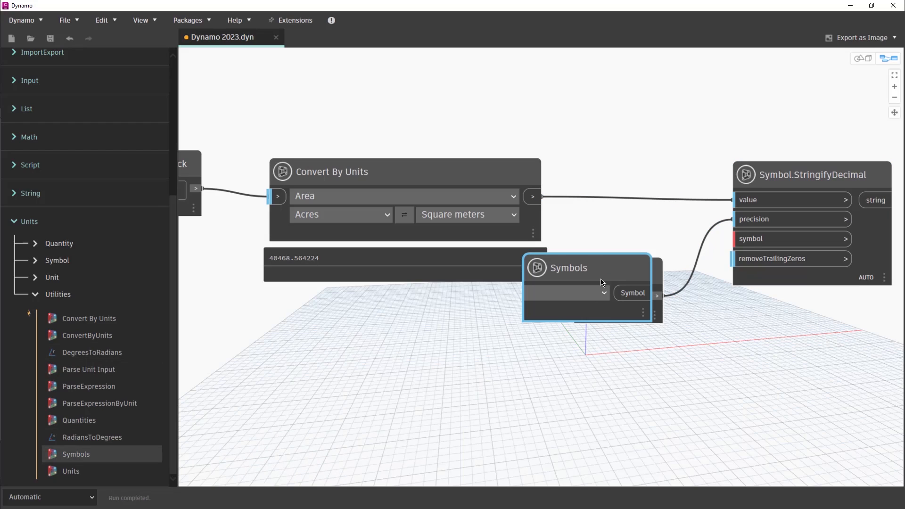
{"action": "left_click_drag", "start_coordinate": [604, 272], "coordinate": [627, 360]}
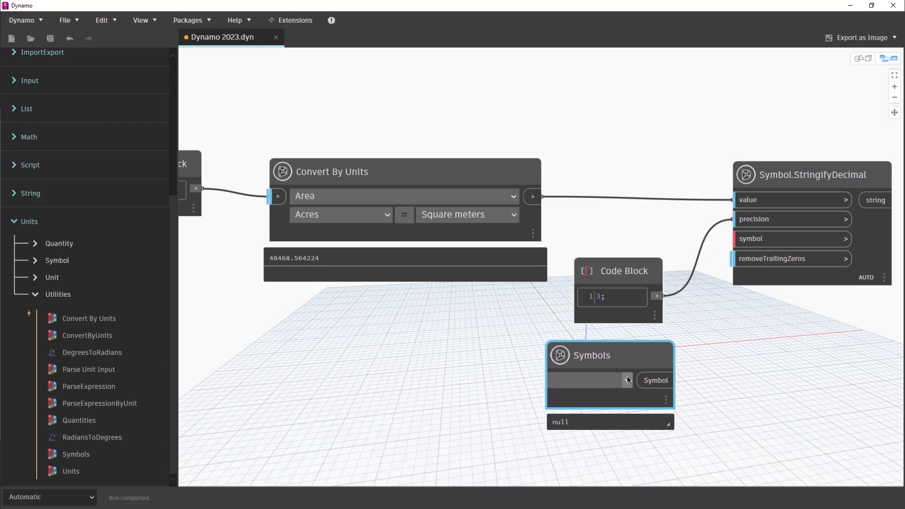
{"action": "left_click", "coordinate": [627, 376]}
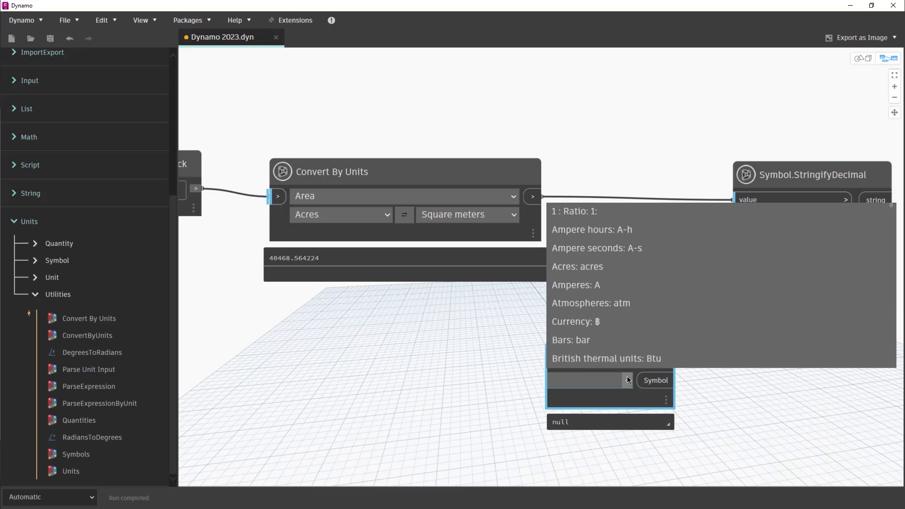
{"action": "key", "text": "m"}
{"action": "scroll", "coordinate": [635, 341], "scroll_direction": "down", "scroll_amount": 2}
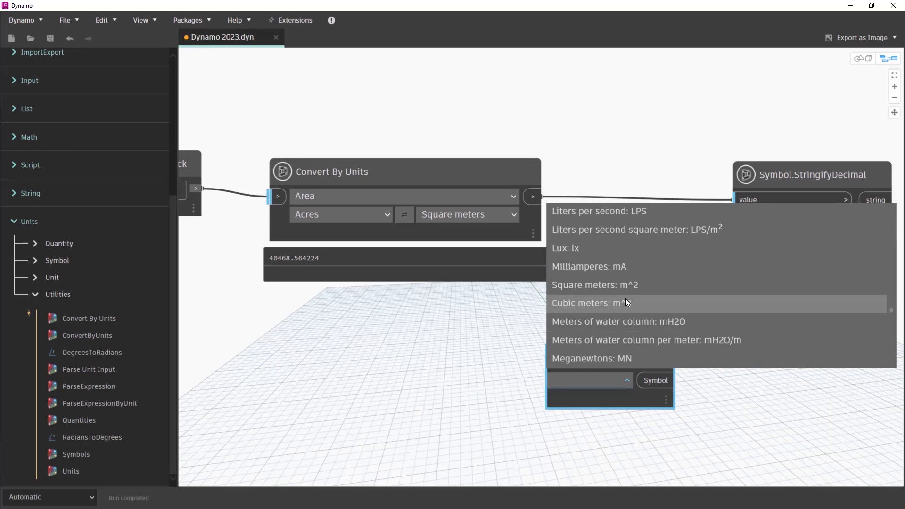
{"action": "left_click", "coordinate": [625, 285]}
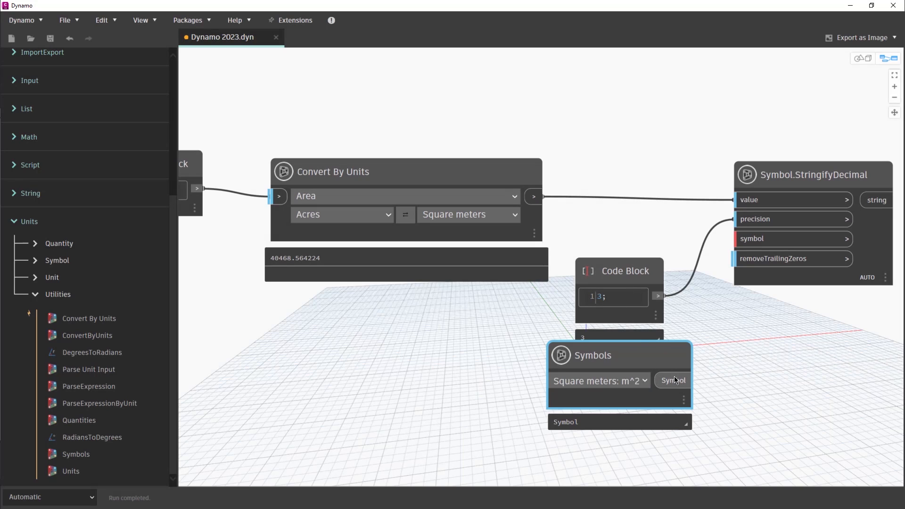
Connect the Symbols node to the symbol input, tidy the input nodes and pin the output preview of Symbol.StringifyDecimal.
{"action": "left_click_drag", "start_coordinate": [675, 376], "coordinate": [734, 238]}
{"action": "left_click_drag", "start_coordinate": [642, 265], "coordinate": [646, 236]}
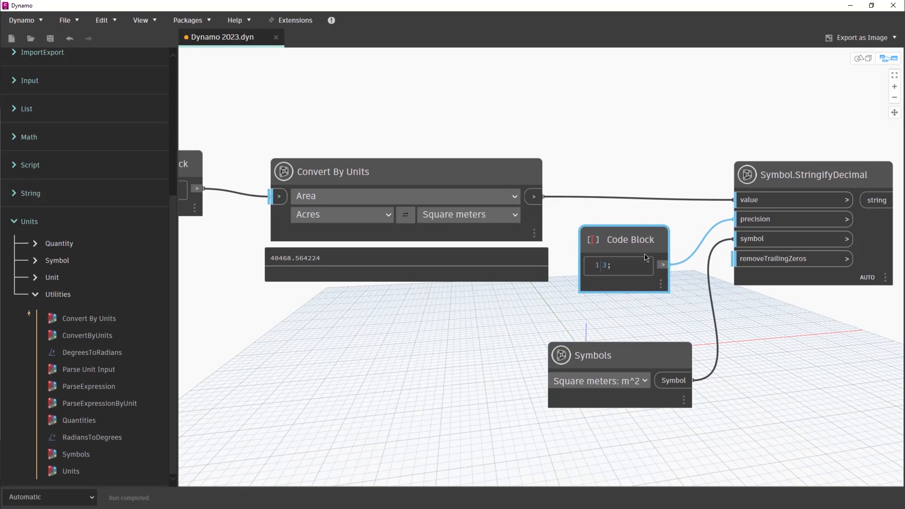
{"action": "left_click_drag", "start_coordinate": [640, 351], "coordinate": [611, 329]}
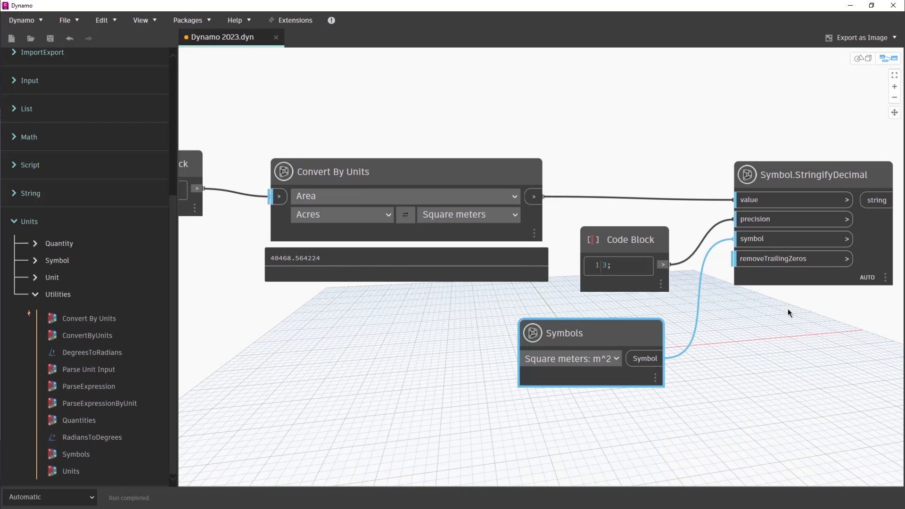
{"action": "mouse_move", "coordinate": [885, 280]}
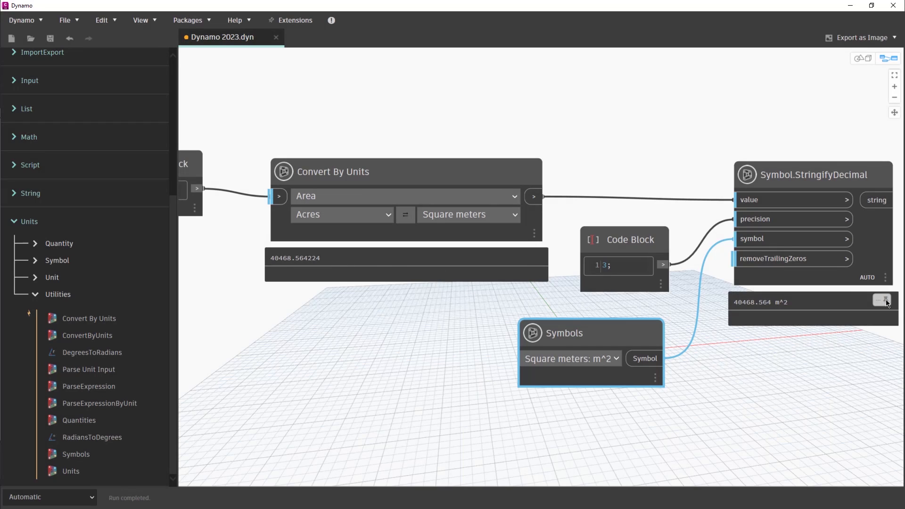
{"action": "left_click", "coordinate": [882, 301]}
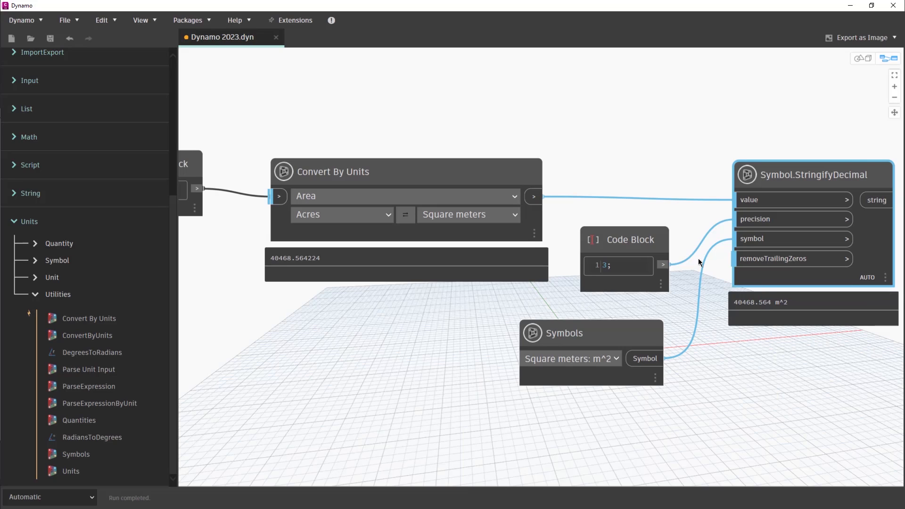
Break and restore the Code Block's connection to the precision input, and hide and reshow its wire.
{"action": "left_click", "coordinate": [735, 365]}
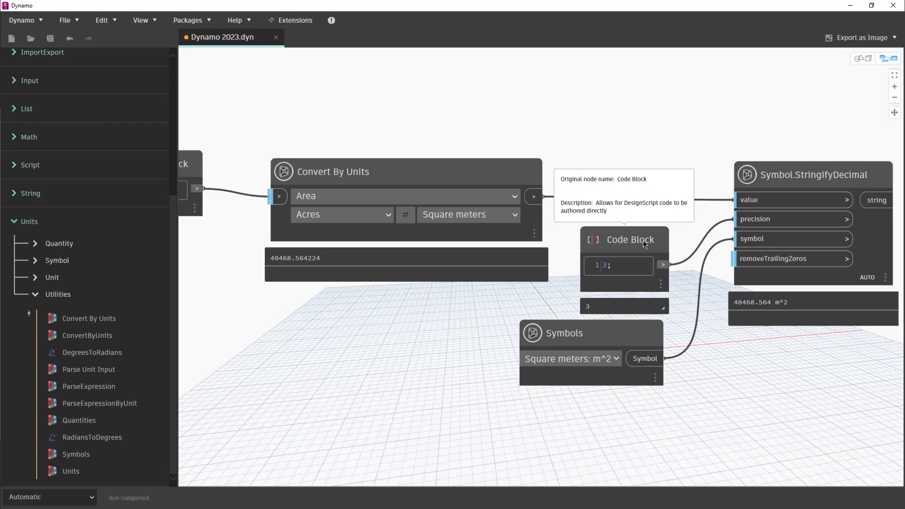
{"action": "scroll", "coordinate": [665, 267], "scroll_direction": "up", "scroll_amount": 2}
{"action": "right_click", "coordinate": [663, 267]}
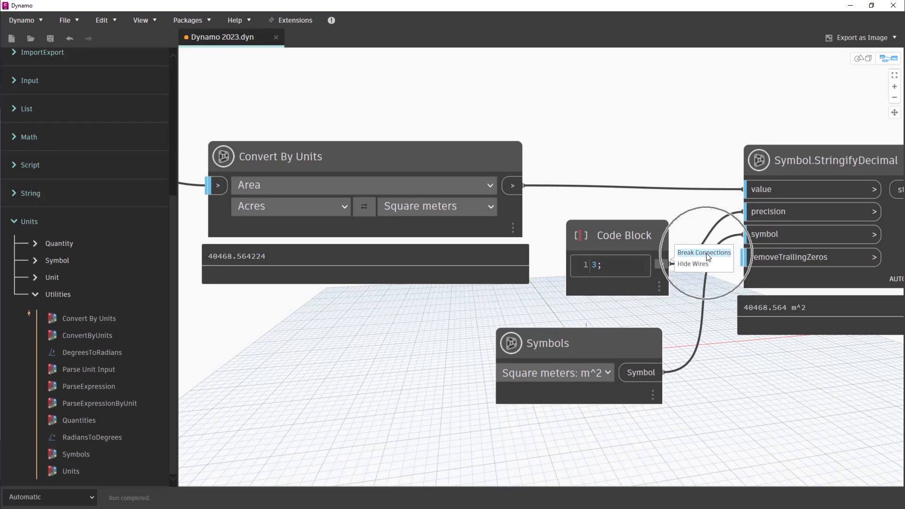
{"action": "left_click", "coordinate": [743, 212]}
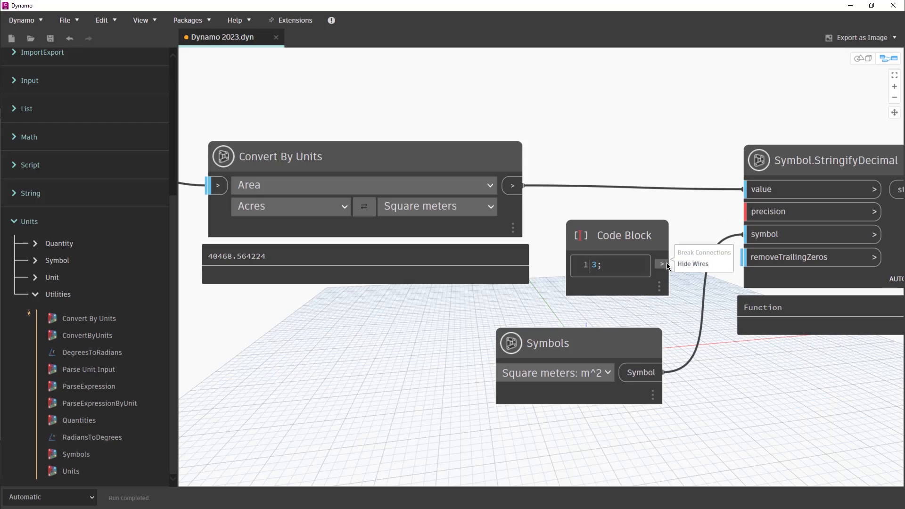
{"action": "left_click", "coordinate": [744, 212]}
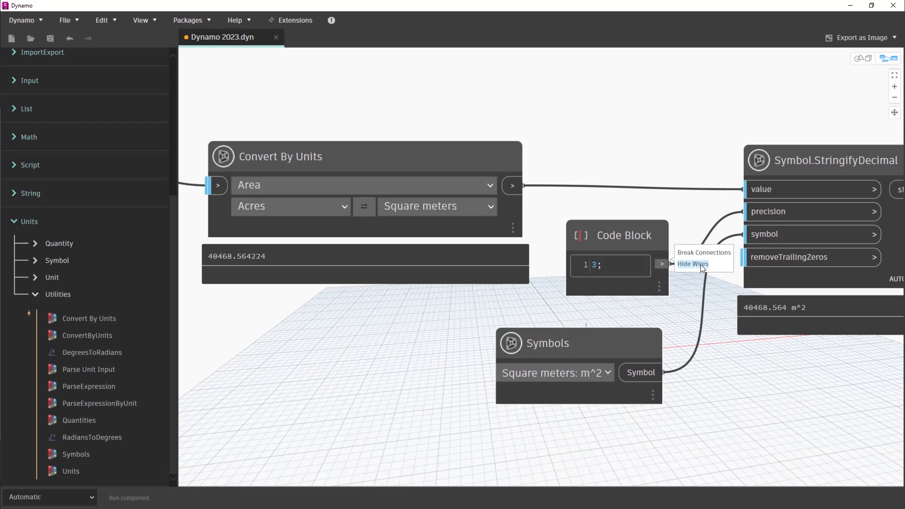
{"action": "left_click", "coordinate": [702, 267]}
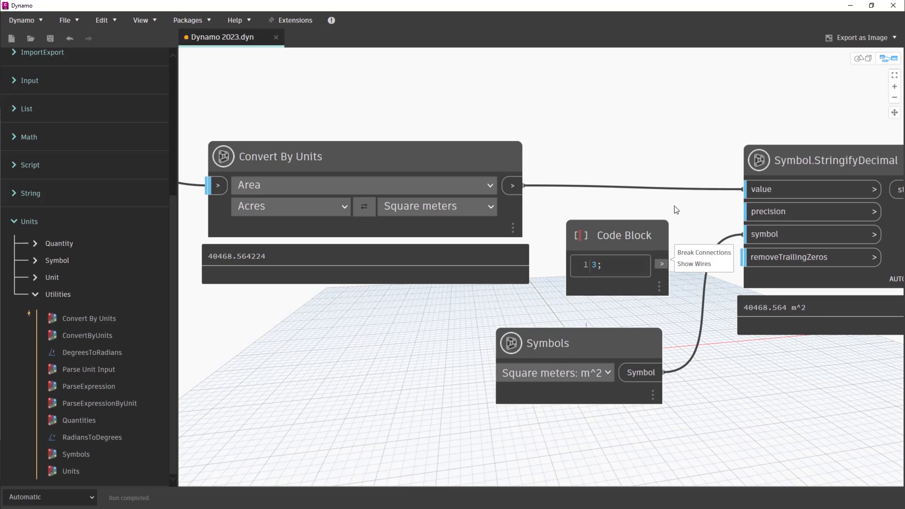
{"action": "left_click", "coordinate": [691, 264]}
Select both nodes connected by the precision wire and move them slightly to straighten the wire into the value input.
{"action": "scroll", "coordinate": [716, 226], "scroll_direction": "up", "scroll_amount": 3}
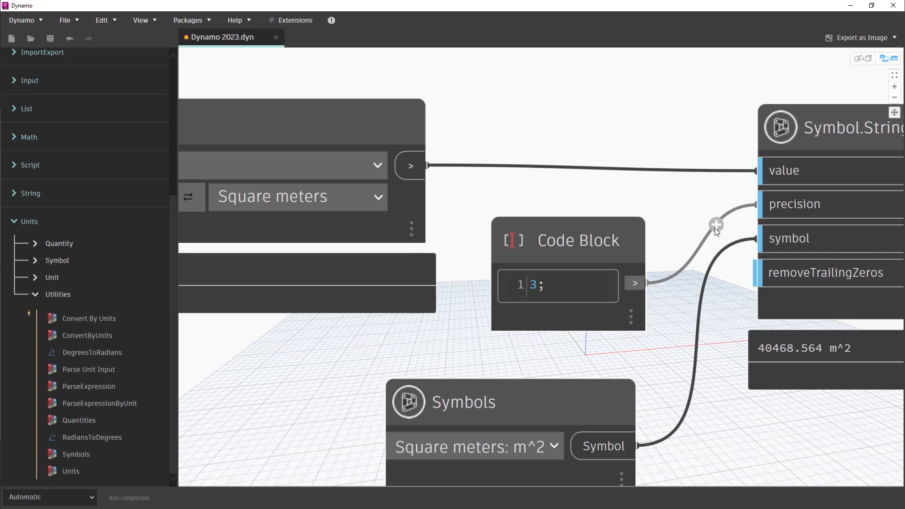
{"action": "right_click", "coordinate": [700, 251]}
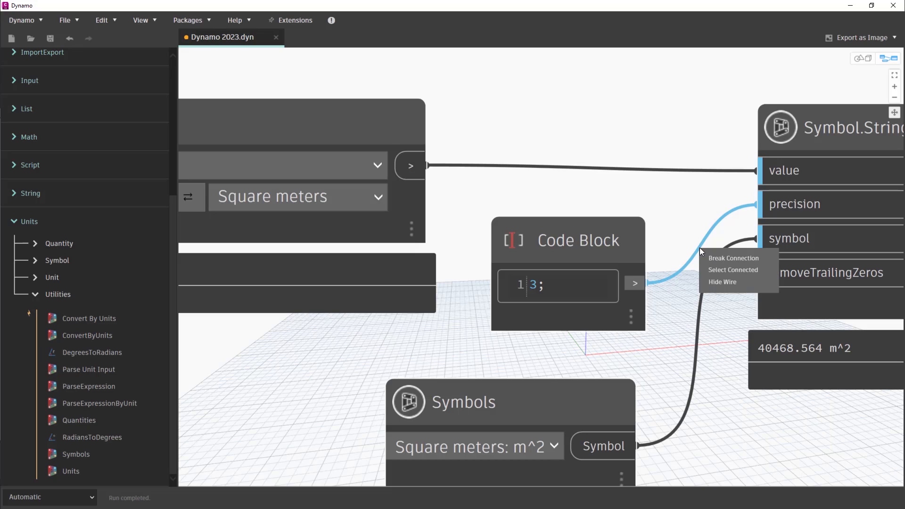
{"action": "left_click", "coordinate": [737, 272]}
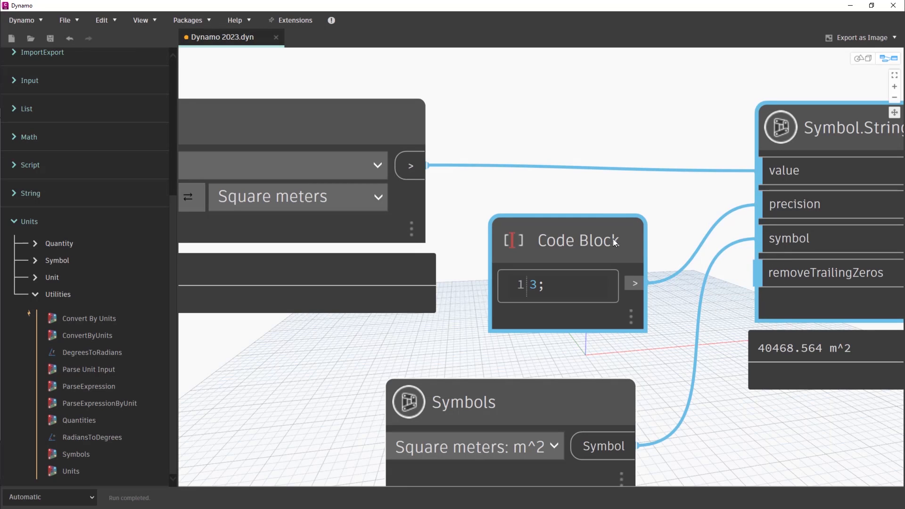
{"action": "scroll", "coordinate": [781, 151], "scroll_direction": "down", "scroll_amount": 5}
{"action": "middle_click_drag", "start_coordinate": [715, 200], "coordinate": [582, 240]}
{"action": "mouse_move", "coordinate": [712, 191]}
{"action": "left_mouse_down"}
{"action": "mouse_move", "coordinate": [719, 179]}
{"action": "mouse_move", "coordinate": [719, 198]}
{"action": "mouse_move", "coordinate": [721, 183]}
{"action": "left_mouse_up"}
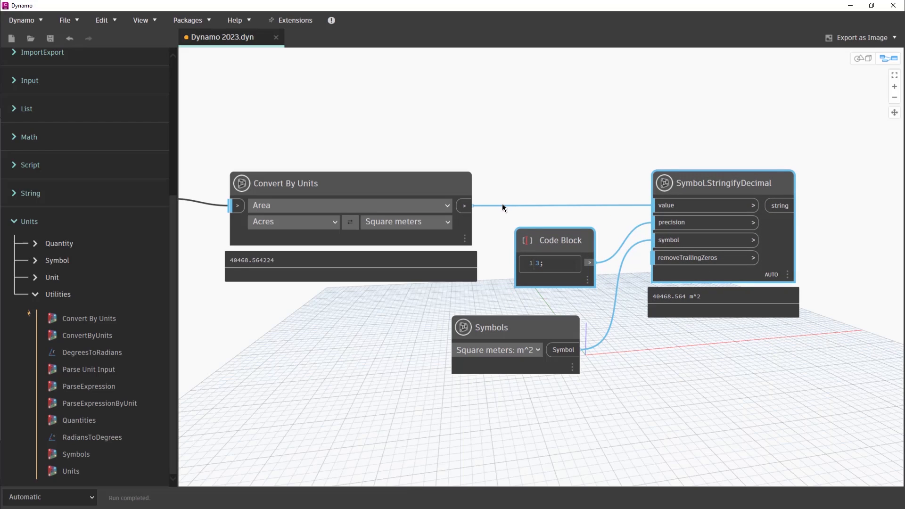
Add two pins to the wire between Convert By Units and the value input and align them above the nodes.
{"action": "mouse_move", "coordinate": [507, 205]}
{"action": "left_click", "coordinate": [504, 194]}
{"action": "left_click_drag", "start_coordinate": [507, 194], "coordinate": [511, 133]}
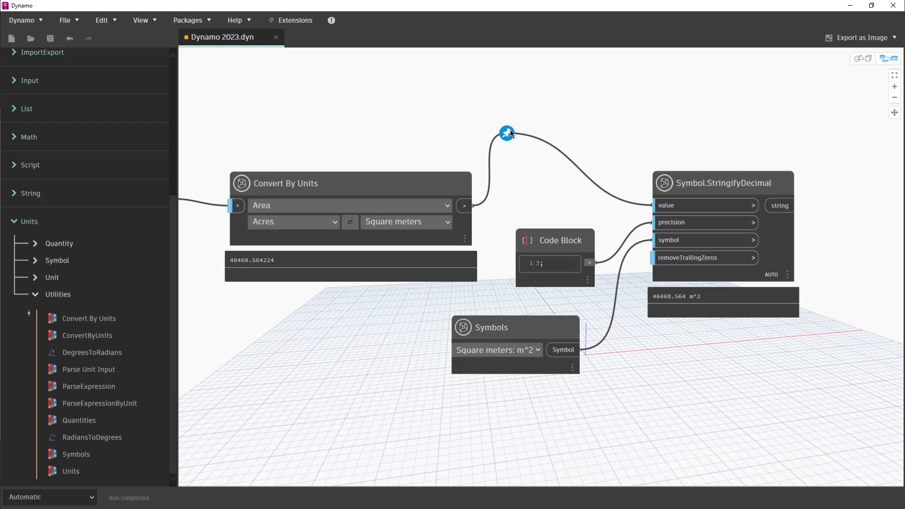
{"action": "left_click", "coordinate": [618, 193]}
{"action": "left_click_drag", "start_coordinate": [617, 194], "coordinate": [621, 130]}
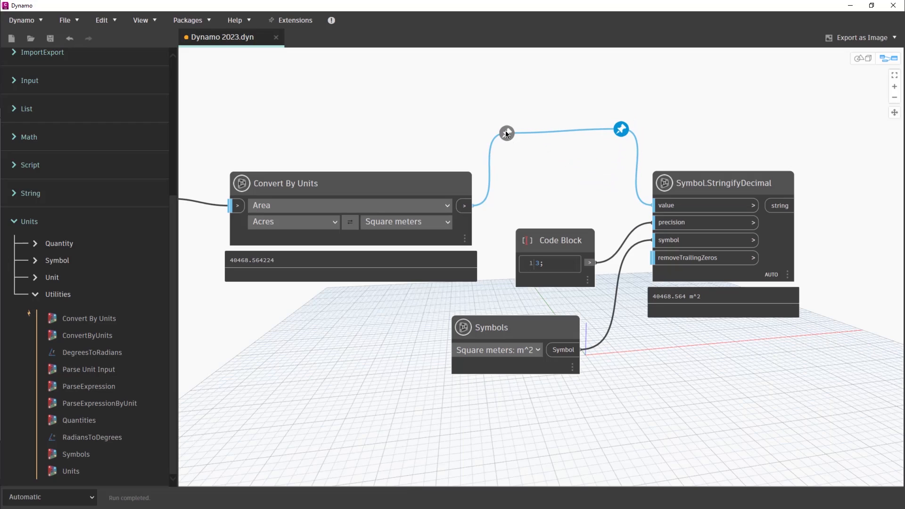
{"action": "left_click_drag", "start_coordinate": [507, 134], "coordinate": [494, 127]}
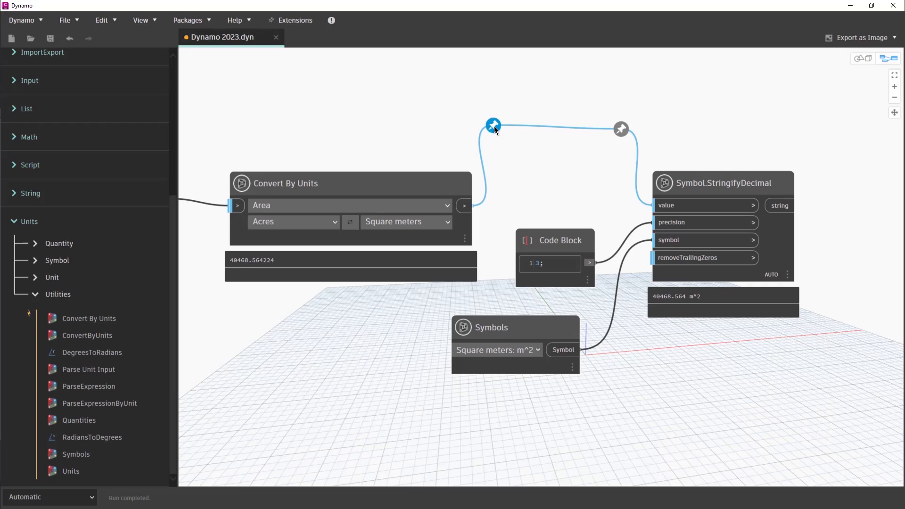
{"action": "left_click_drag", "start_coordinate": [624, 126], "coordinate": [625, 127]}
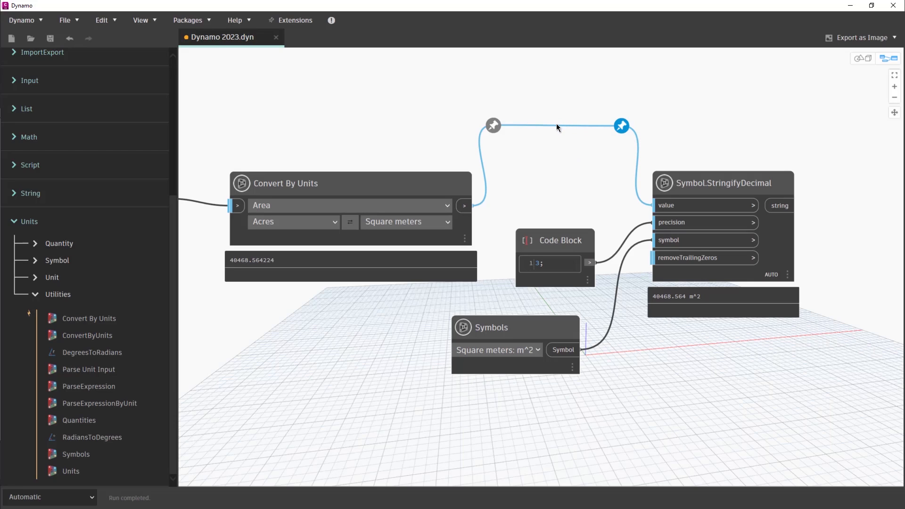
Insert a Watch node on the wire between the two pins and rearrange Symbol.StringifyDecimal, the second pin and the Watch node around it.
{"action": "mouse_move", "coordinate": [558, 122]}
{"action": "left_click", "coordinate": [563, 115]}
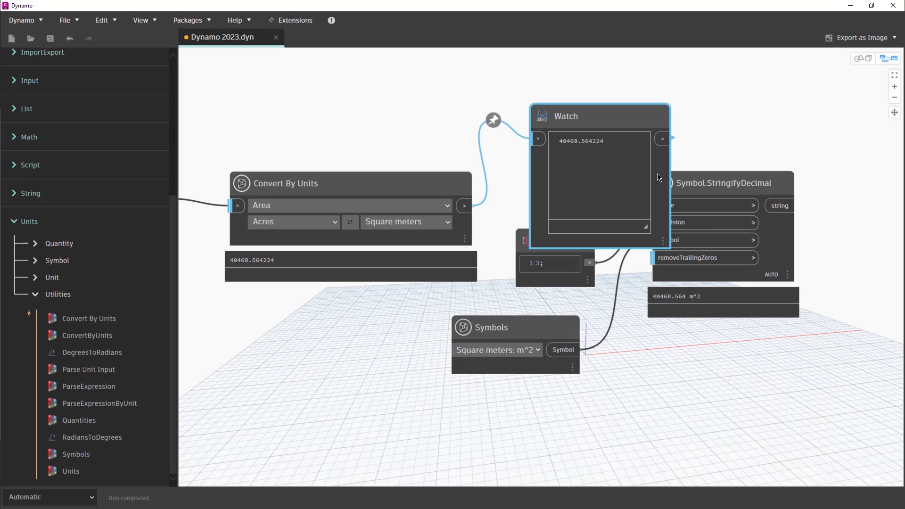
{"action": "left_click", "coordinate": [758, 192]}
{"action": "left_click_drag", "start_coordinate": [759, 192], "coordinate": [897, 235]}
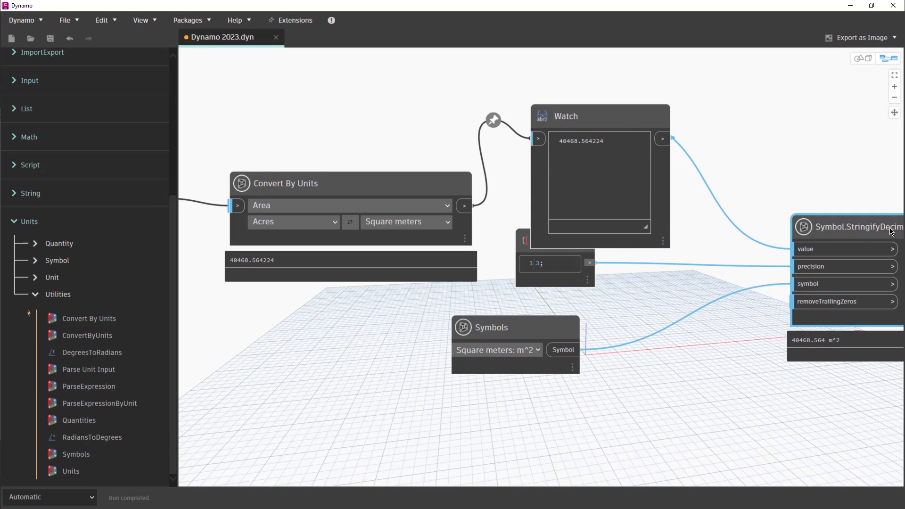
{"action": "left_click_drag", "start_coordinate": [624, 126], "coordinate": [711, 128]}
{"action": "left_click_drag", "start_coordinate": [583, 137], "coordinate": [654, 89]}
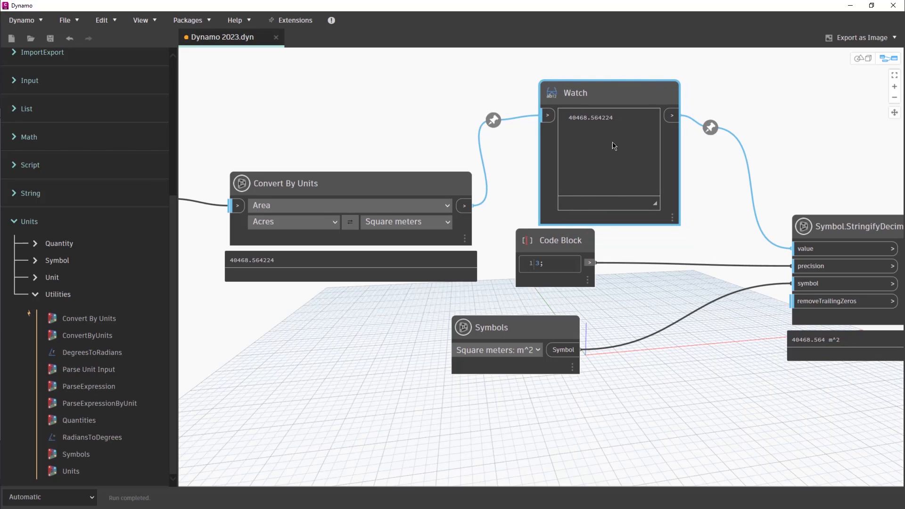
Spread out Symbol.StringifyDecimal, the second pin, Watch, the precision Code Block and Symbols so the nodes sit apart without overlapping.
{"action": "left_click_drag", "start_coordinate": [575, 244], "coordinate": [621, 285]}
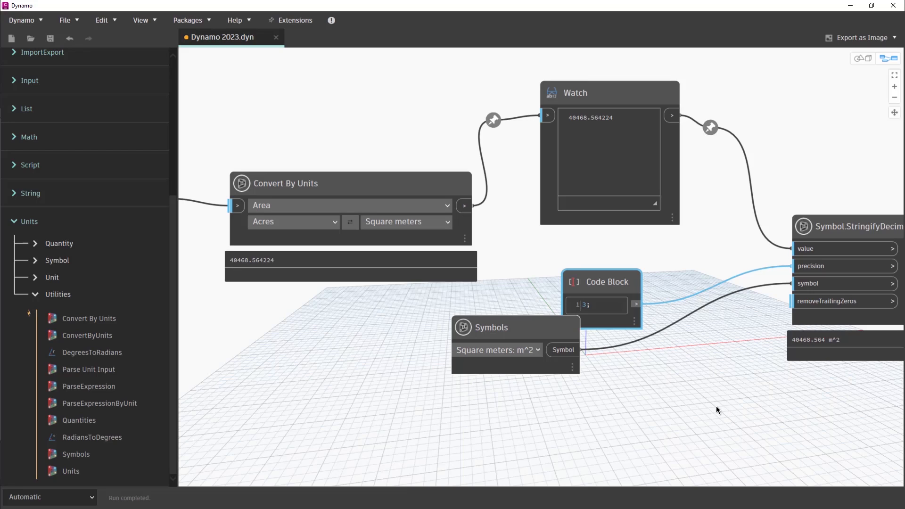
{"action": "scroll", "coordinate": [717, 403], "scroll_direction": "down", "scroll_amount": 3}
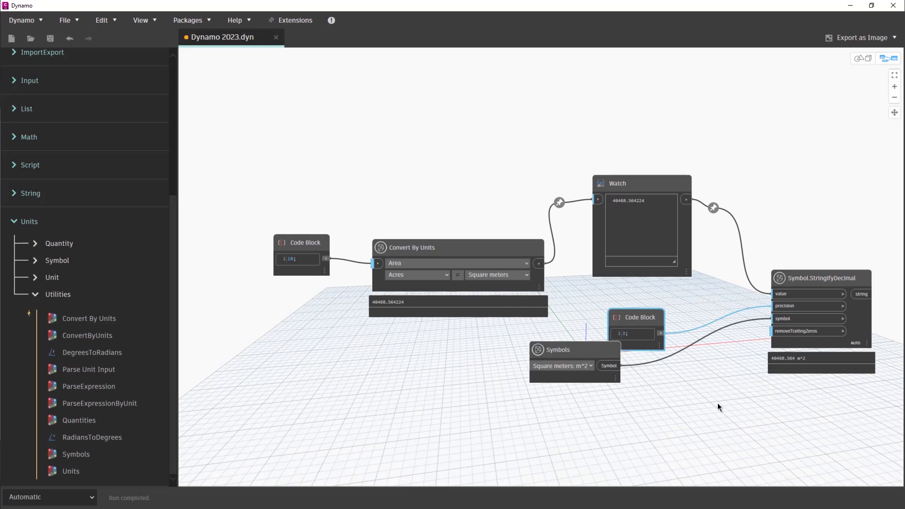
{"action": "middle_click_drag", "start_coordinate": [716, 402], "coordinate": [509, 323]}
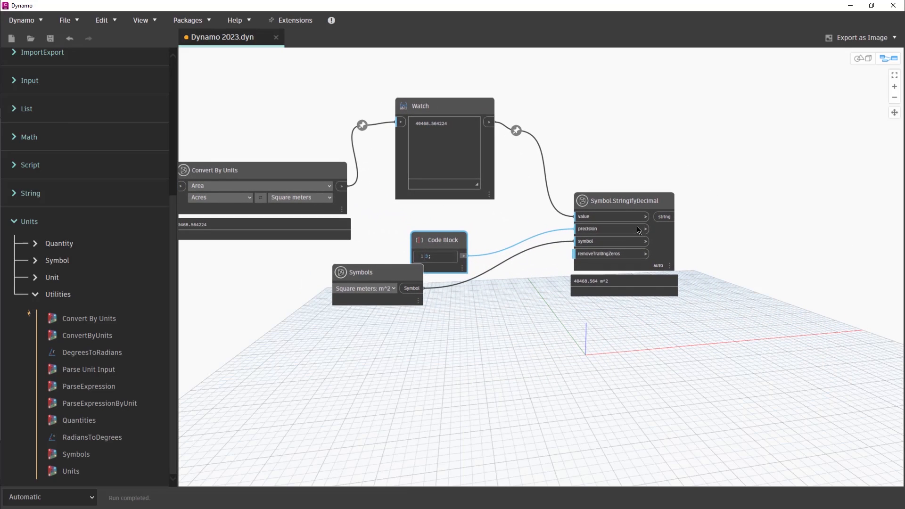
{"action": "left_click_drag", "start_coordinate": [634, 204], "coordinate": [739, 198]}
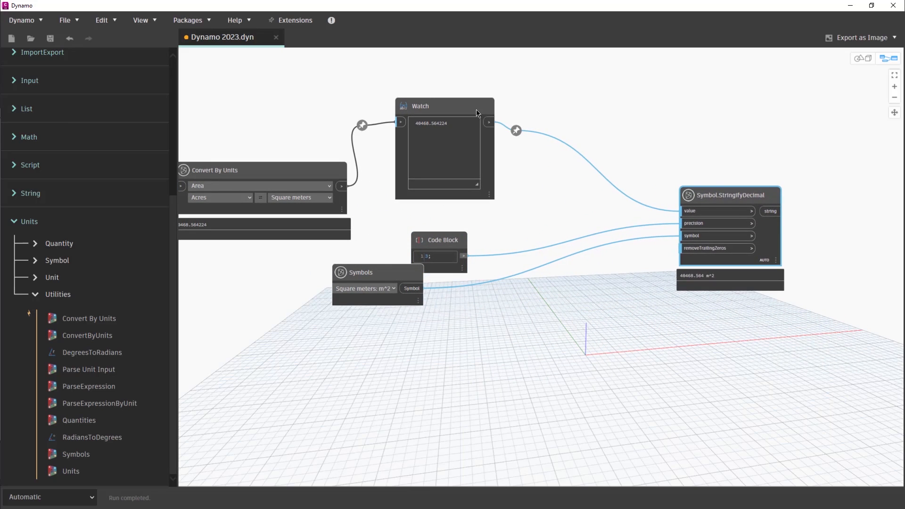
{"action": "left_click_drag", "start_coordinate": [516, 130], "coordinate": [581, 132]}
{"action": "left_click_drag", "start_coordinate": [482, 110], "coordinate": [536, 125]}
{"action": "left_click_drag", "start_coordinate": [458, 239], "coordinate": [529, 231]}
{"action": "left_click_drag", "start_coordinate": [414, 272], "coordinate": [539, 303]}
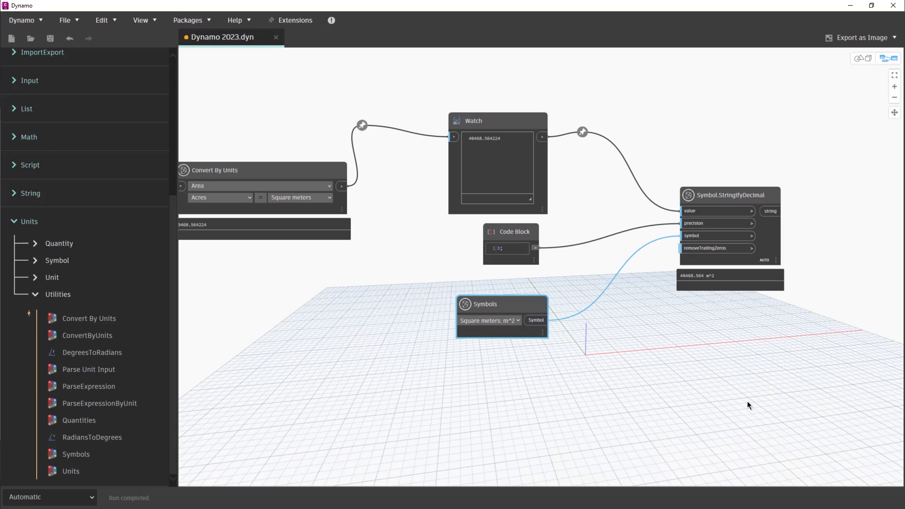
Create a group from the Watch, Code Block, Symbols and Symbol.StringifyDecimal nodes.
{"action": "left_click_drag", "start_coordinate": [845, 431], "coordinate": [431, 81]}
{"action": "right_click", "coordinate": [506, 119]}
{"action": "mouse_move", "coordinate": [536, 146]}
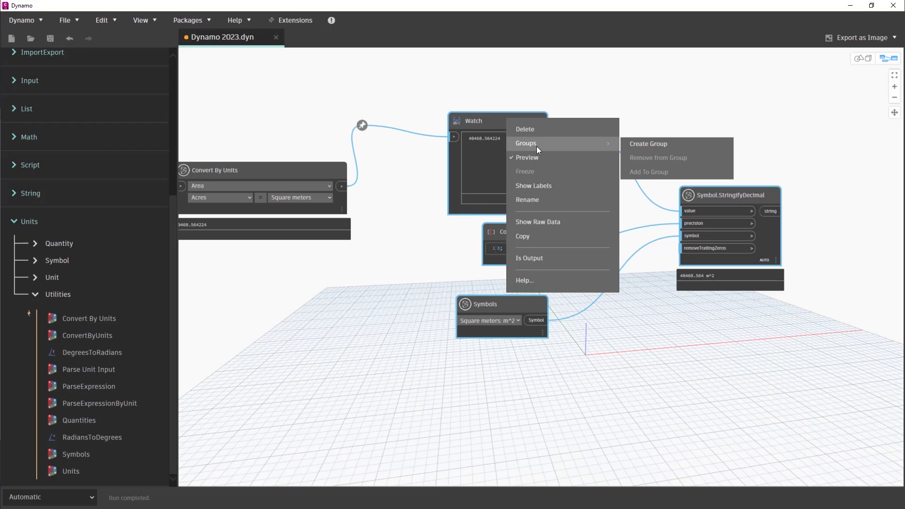
{"action": "left_click", "coordinate": [649, 148]}
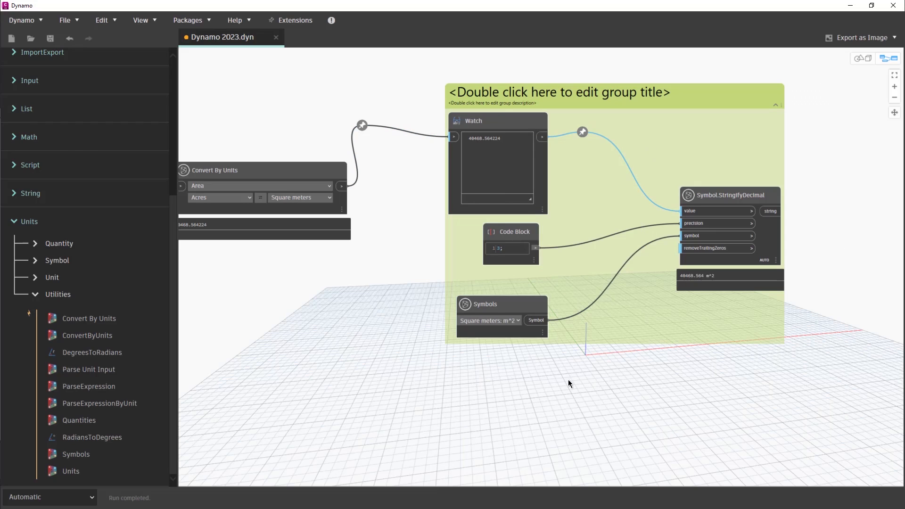
Remove the precision Code Block from the group and place it outside, below Convert By Units.
{"action": "left_click", "coordinate": [513, 233]}
{"action": "right_click", "coordinate": [513, 234]}
{"action": "mouse_move", "coordinate": [537, 257]}
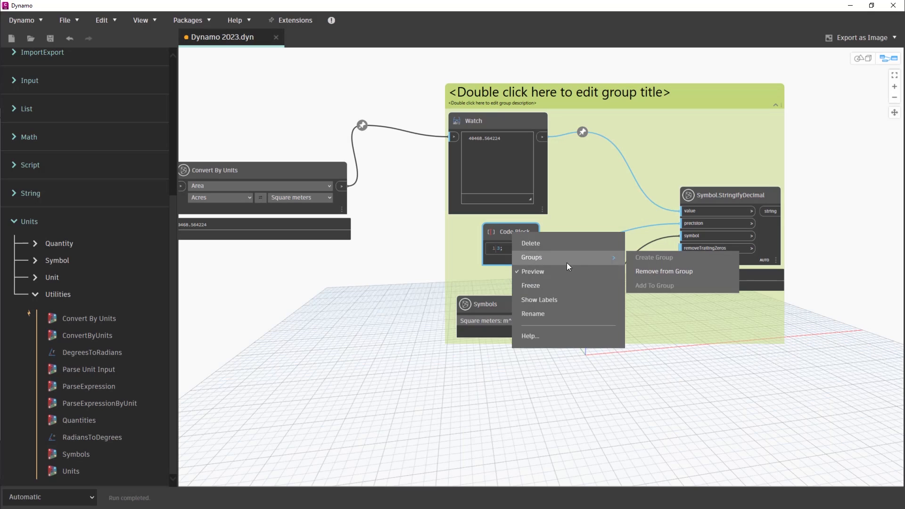
{"action": "left_click", "coordinate": [646, 271]}
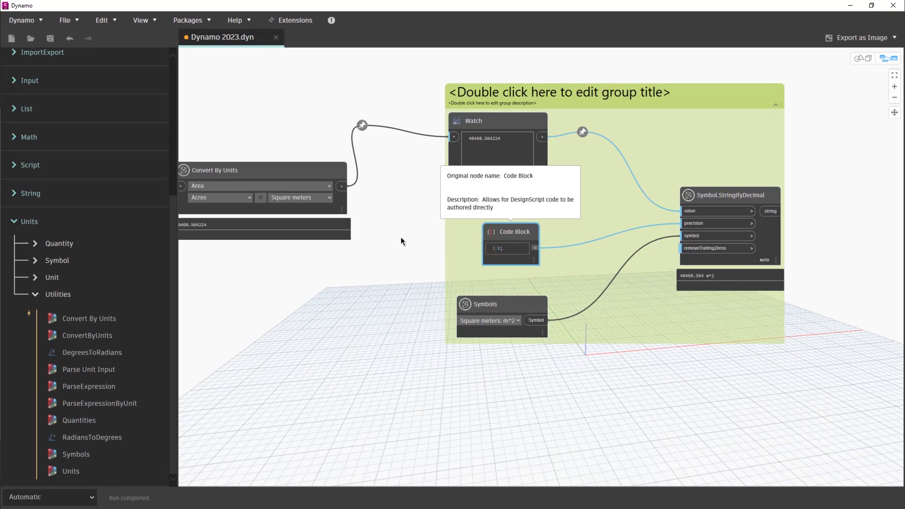
{"action": "left_click_drag", "start_coordinate": [380, 262], "coordinate": [340, 277]}
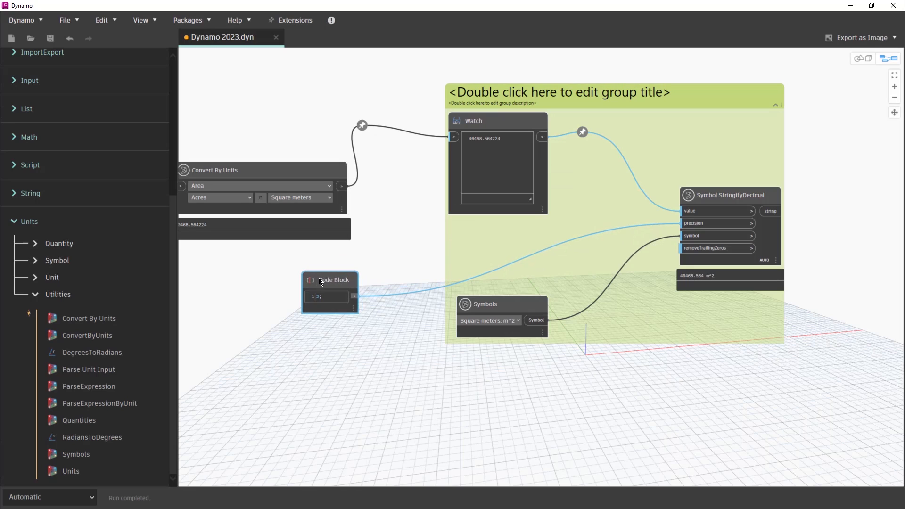
{"action": "left_click", "coordinate": [356, 370]}
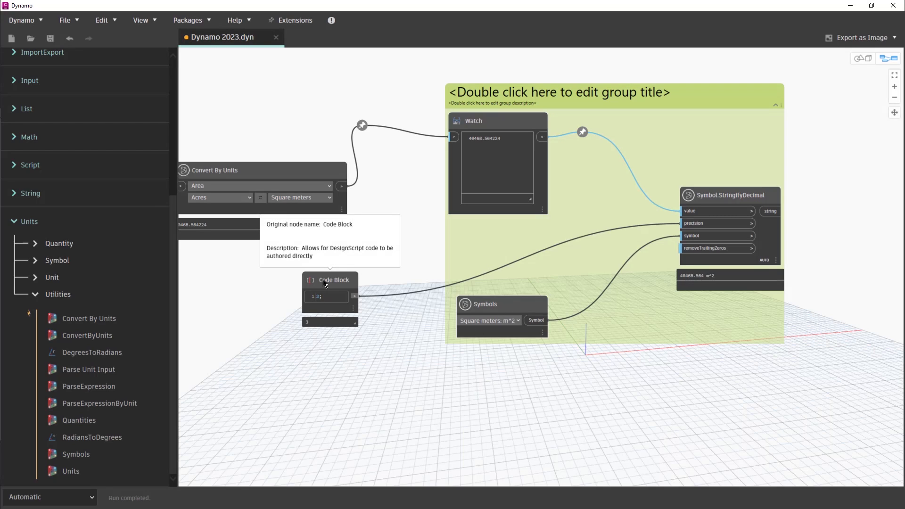
Put the Code Block back into the group between Watch and Symbols, and shift the whole group slightly up and right.
{"action": "left_click_drag", "start_coordinate": [325, 282], "coordinate": [513, 245]}
{"action": "left_click", "coordinate": [690, 374]}
{"action": "left_click_drag", "start_coordinate": [706, 318], "coordinate": [726, 302]}
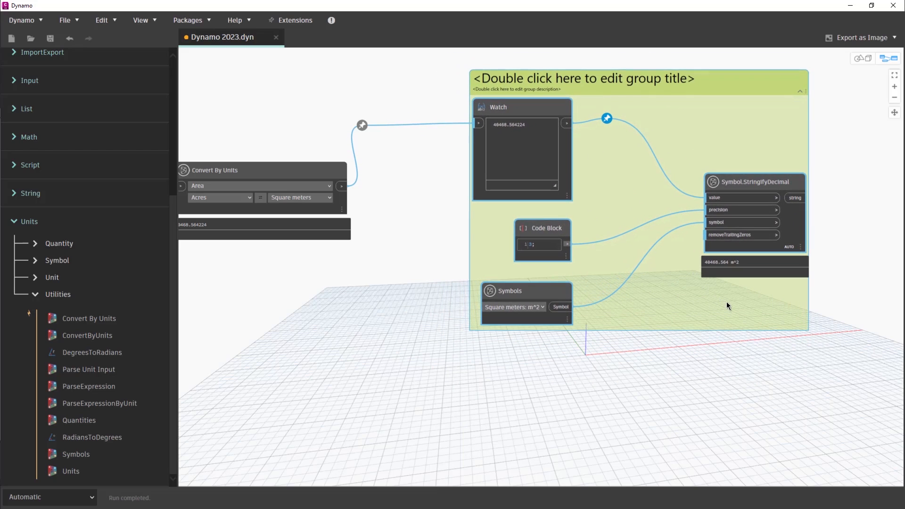
{"action": "left_click", "coordinate": [593, 382]}
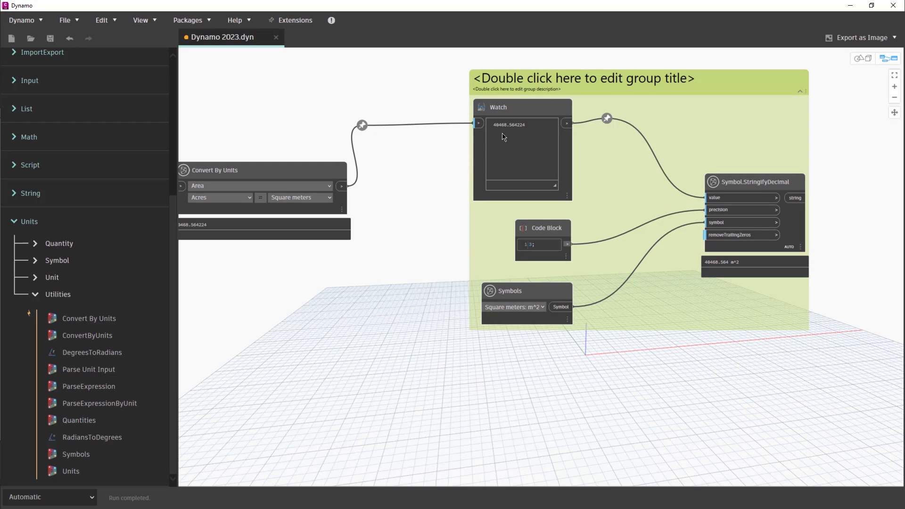
Collapse the group, move it closer to Convert By Units, and expand it again.
{"action": "left_click", "coordinate": [801, 93]}
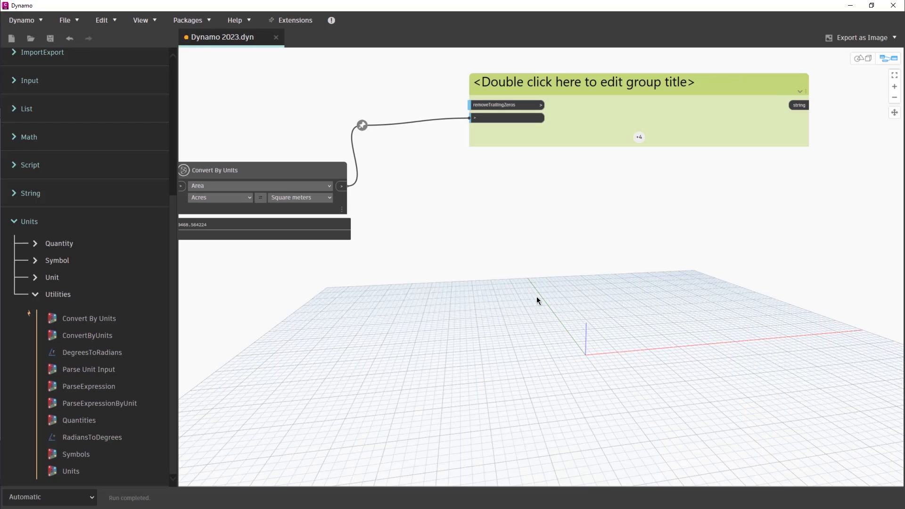
{"action": "left_click_drag", "start_coordinate": [730, 83], "coordinate": [675, 87]}
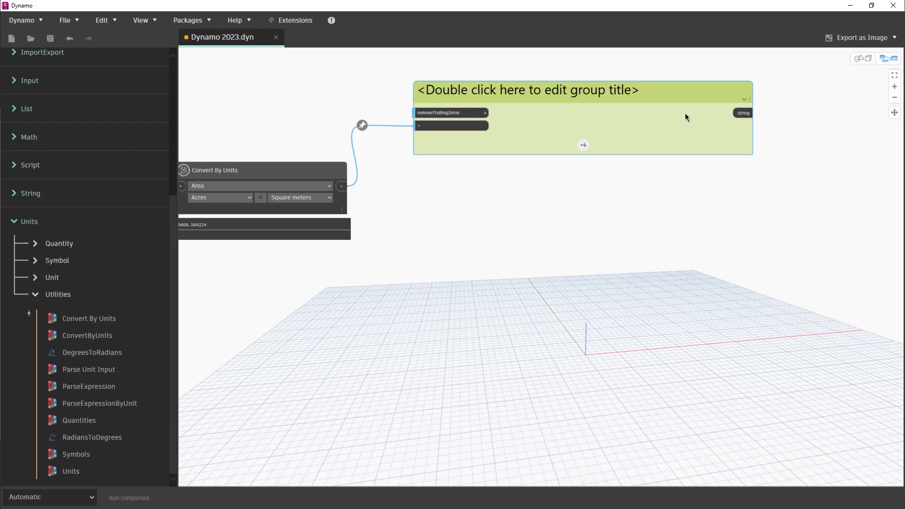
{"action": "left_click", "coordinate": [744, 99]}
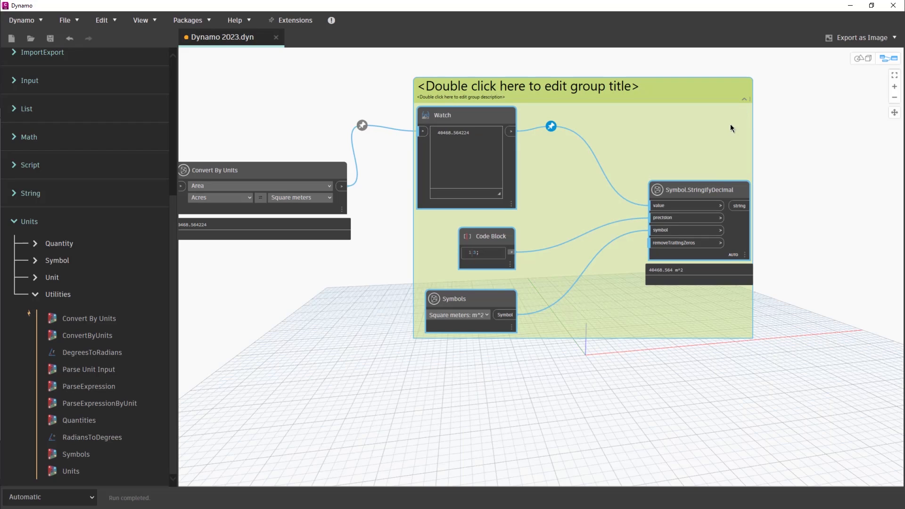